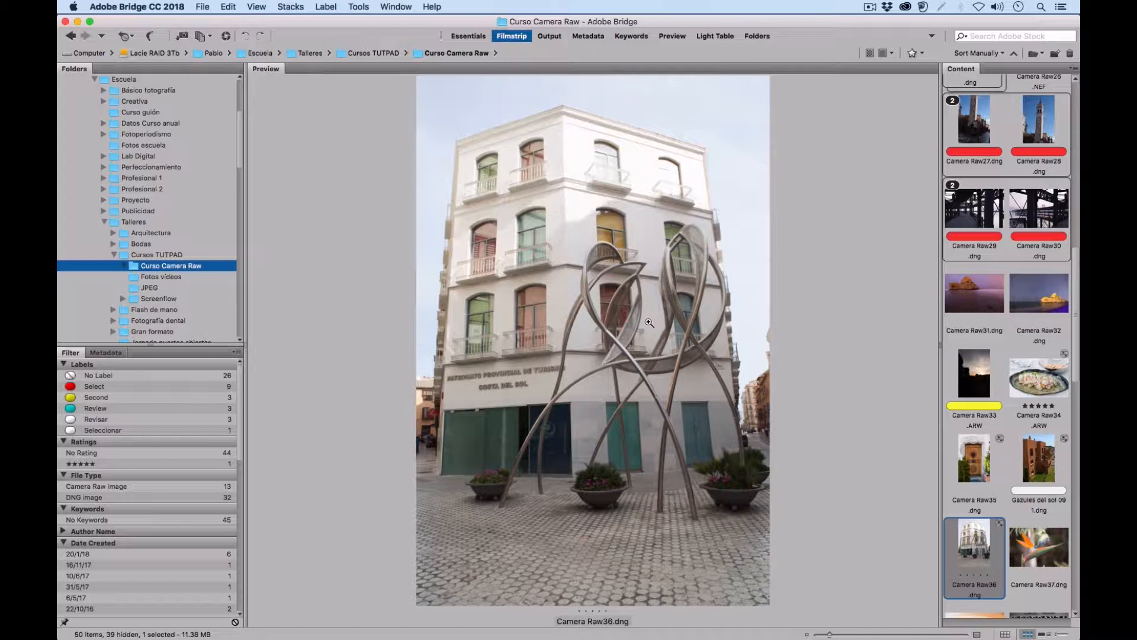
# Open Gazules del sol 091.dng, Camera Raw36.dng, Camera Raw62.dng and Camera Raw63.RW2 together in Camera Raw.
pyautogui.click(1038, 467)
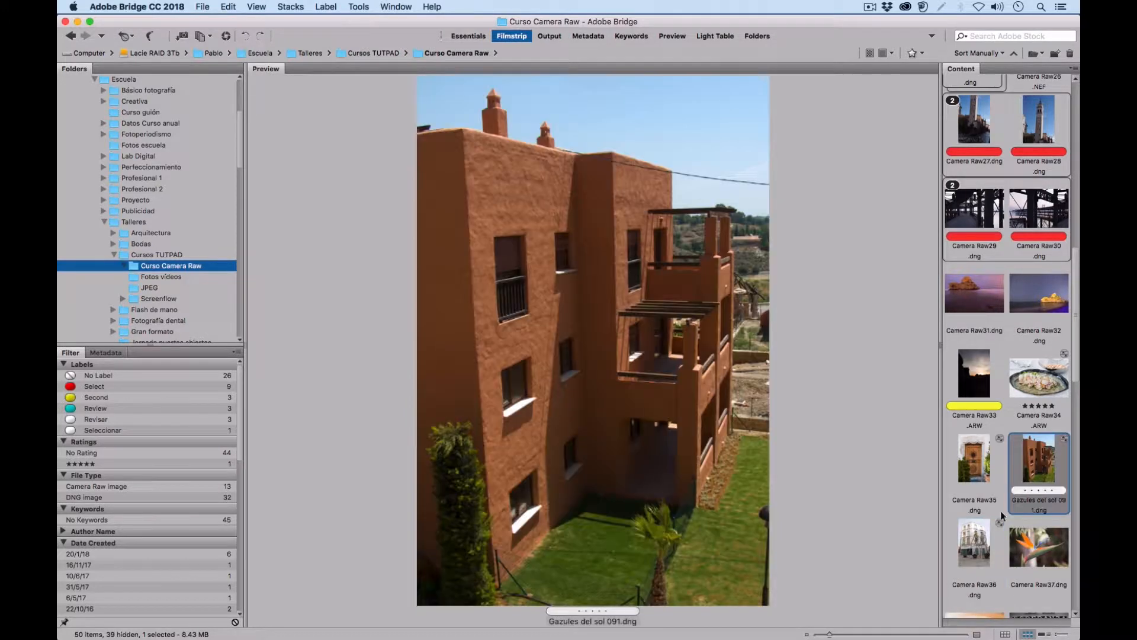
pyautogui.keyDown('super'); pyautogui.click(979, 542); pyautogui.keyUp('super')
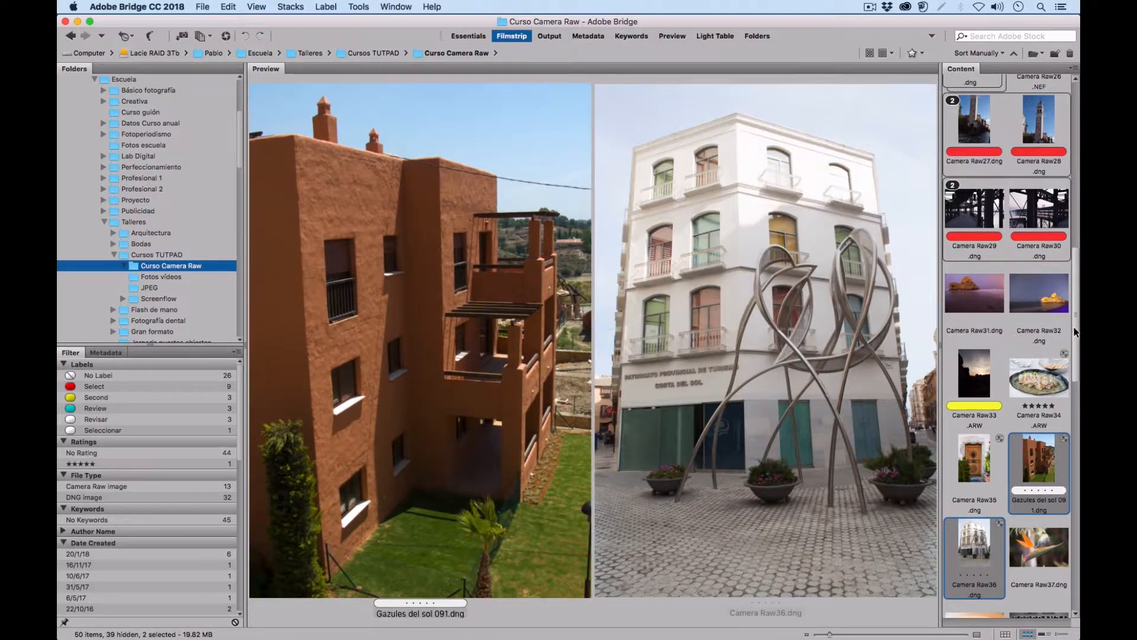
pyautogui.scroll(-5, 1015, 586)
pyautogui.keyDown('super'); pyautogui.click(978, 578); pyautogui.keyUp('super')
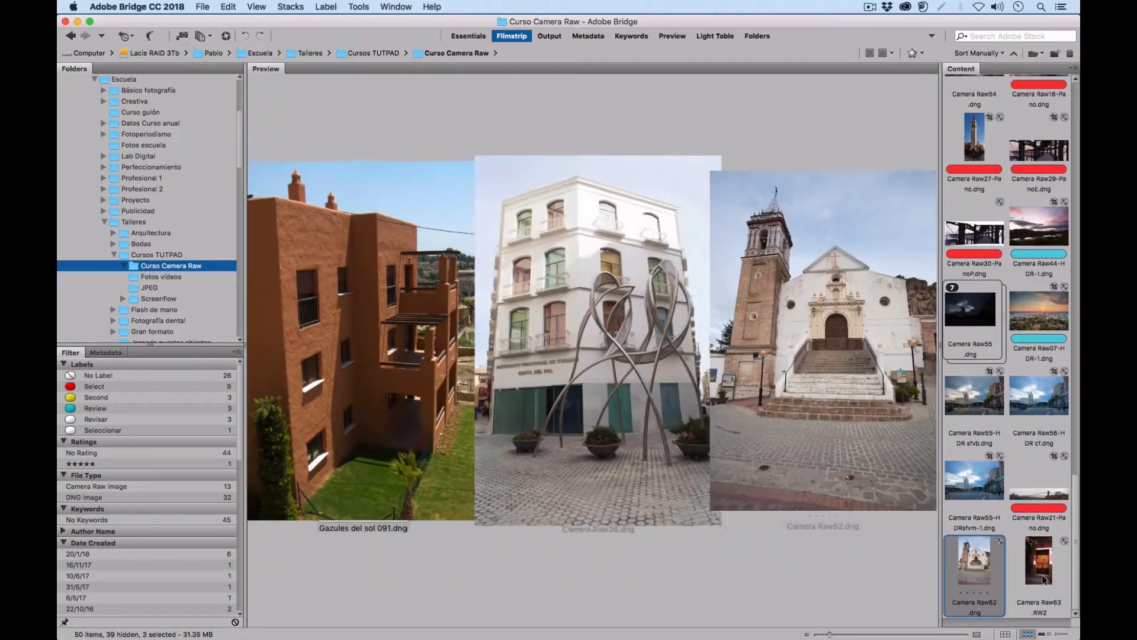
pyautogui.keyDown('super'); pyautogui.click(1043, 575); pyautogui.keyUp('super')
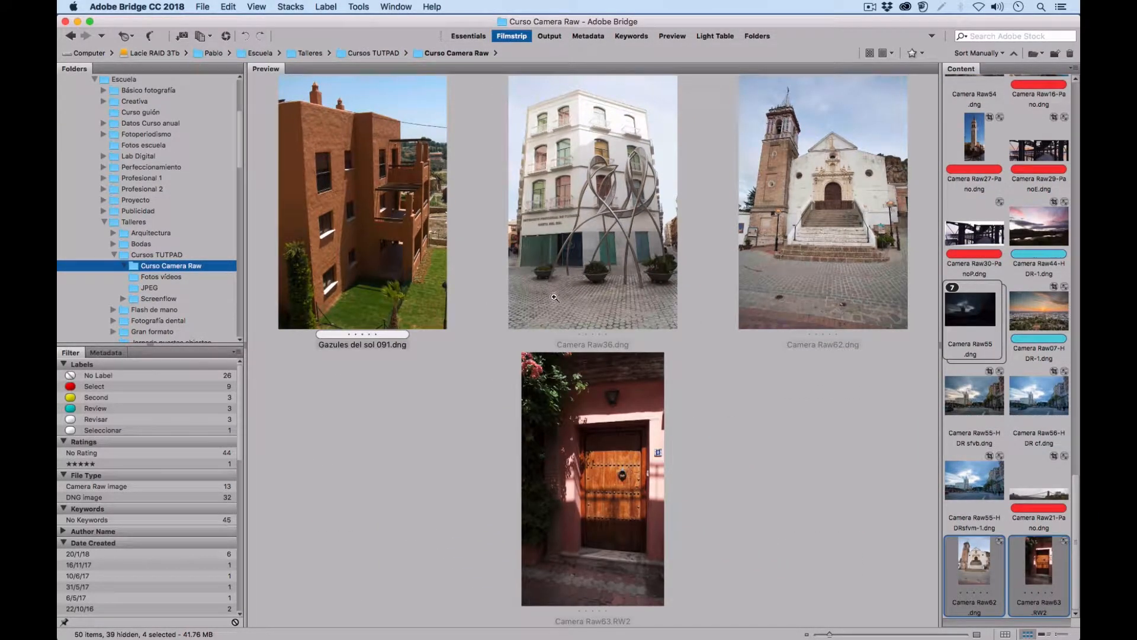
pyautogui.click(226, 36)
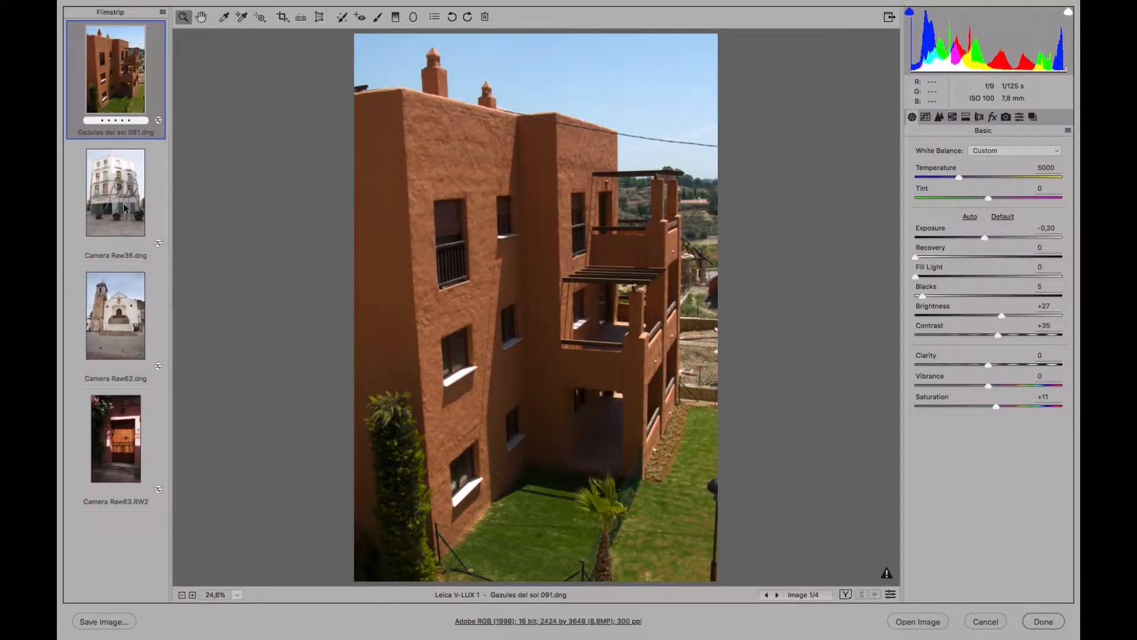
# Correct the tones of Camera Raw36.dng with Highlights -63, Whites -39, Exposure -0.40 and Shadows +28.
pyautogui.click(125, 218)
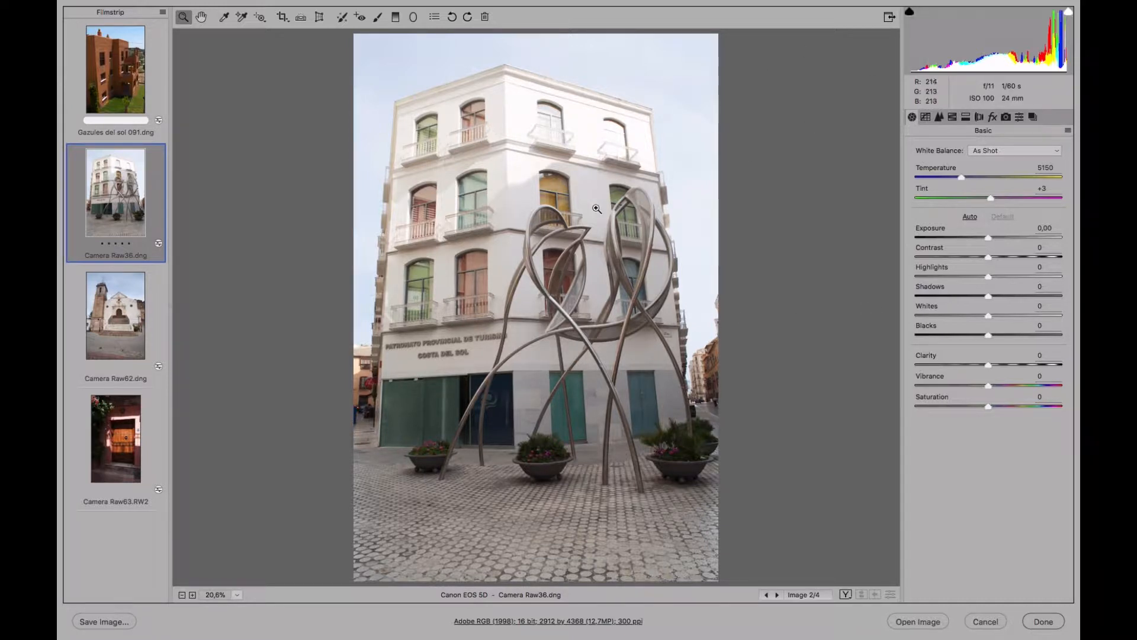
pyautogui.moveTo(978, 278); pyautogui.dragTo(942, 271)
pyautogui.click(960, 315)
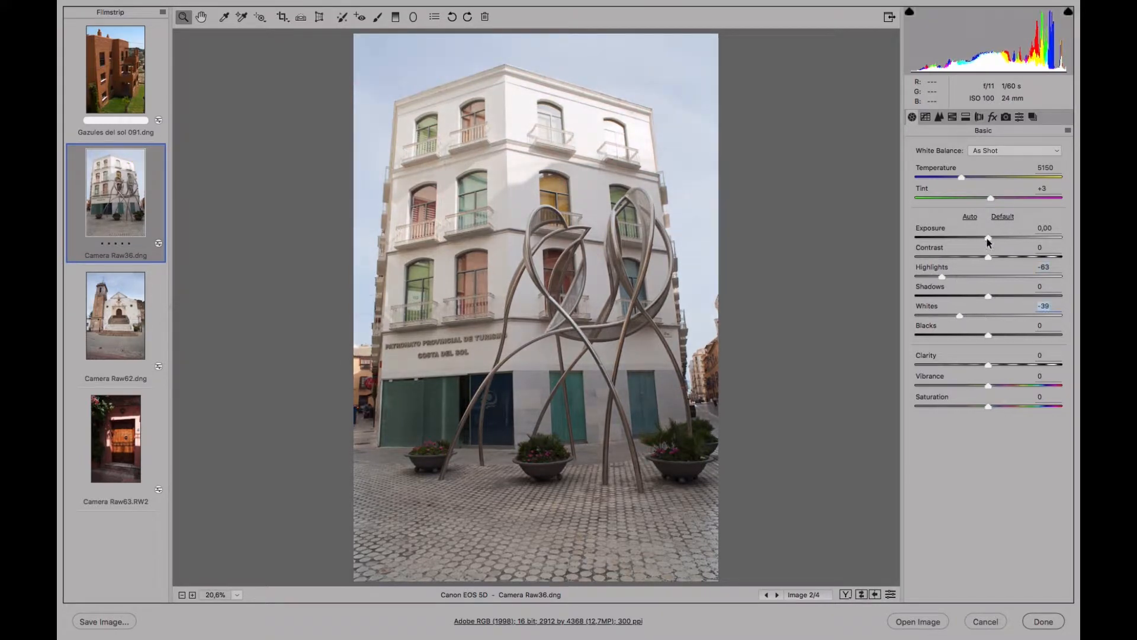
pyautogui.moveTo(986, 238); pyautogui.dragTo(983, 240)
pyautogui.click(1010, 295)
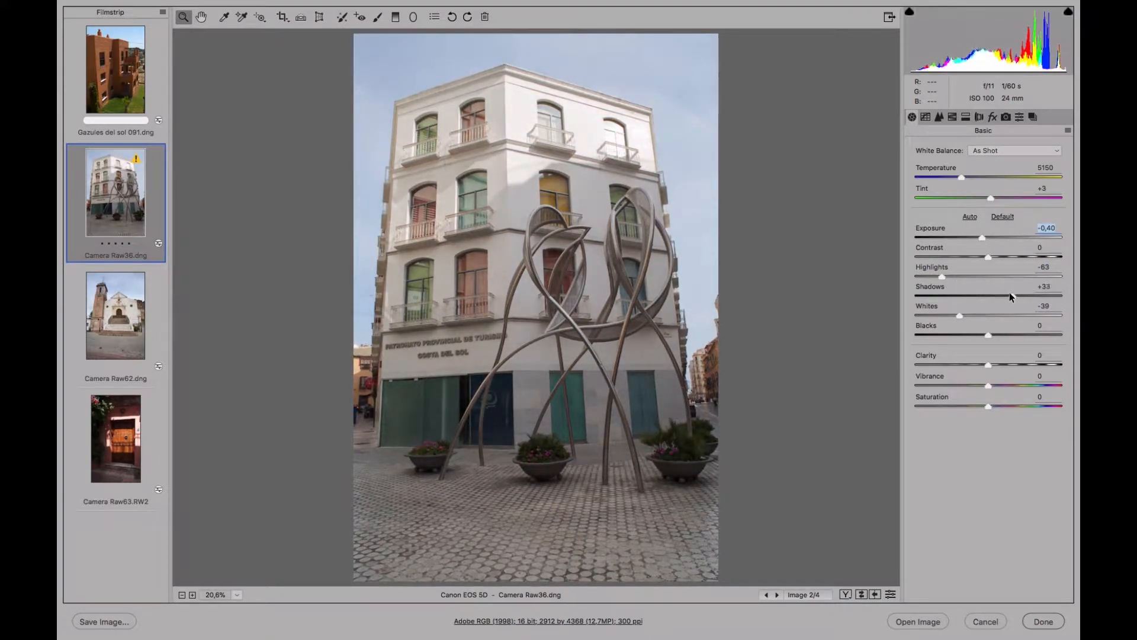
# Set Clarity to +30, Temperature to 5750, Tint to -3, Vibrance to +15 and Exposure to -0.25.
pyautogui.click(1010, 364)
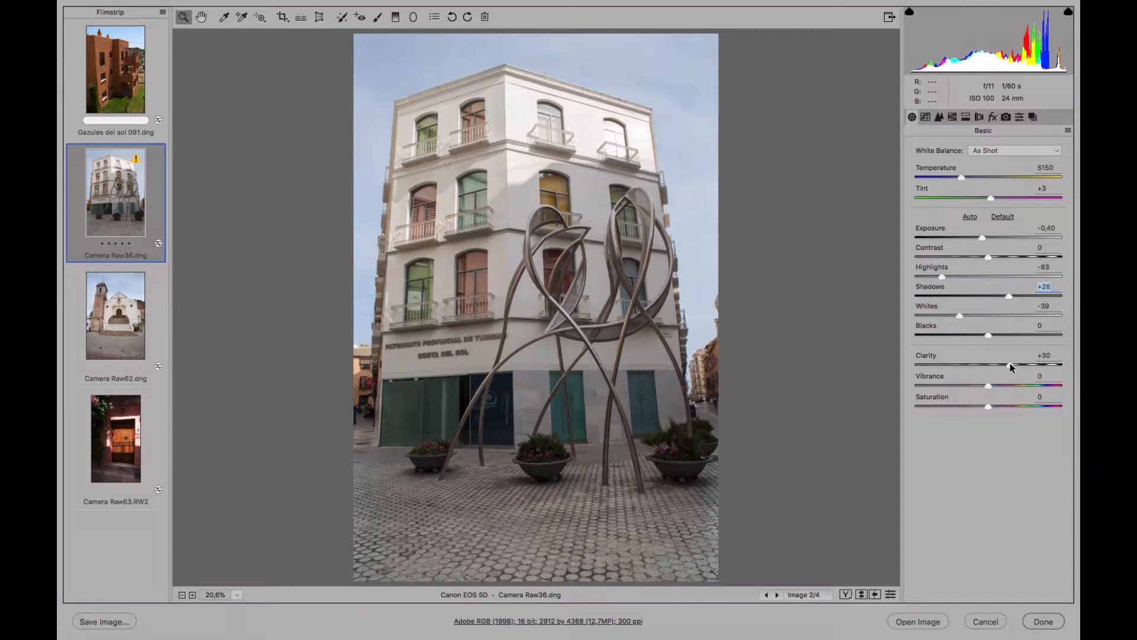
pyautogui.moveTo(968, 179); pyautogui.dragTo(987, 199)
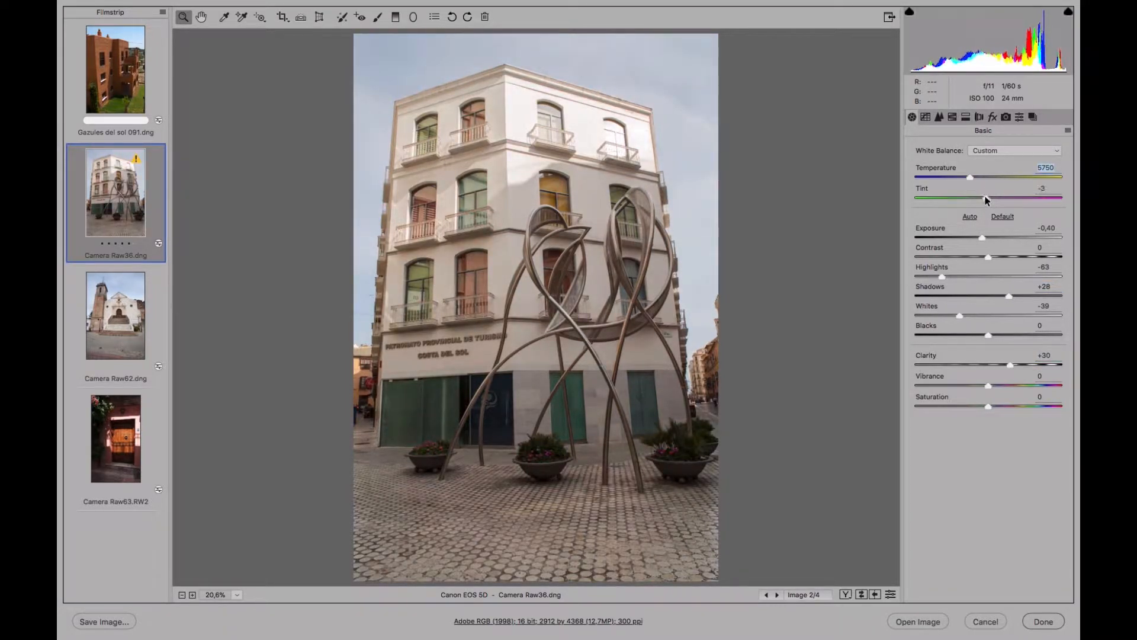
pyautogui.moveTo(989, 386)
pyautogui.mouseDown()
pyautogui.moveTo(1012, 385)
pyautogui.moveTo(999, 386)
pyautogui.mouseUp()
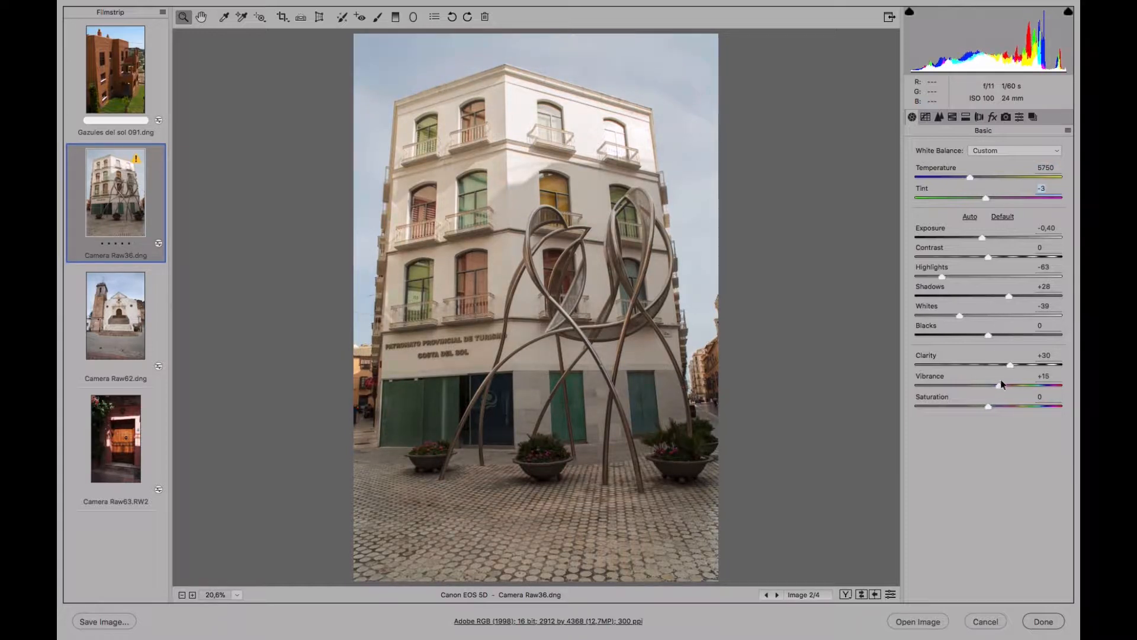
pyautogui.moveTo(982, 236); pyautogui.dragTo(984, 237)
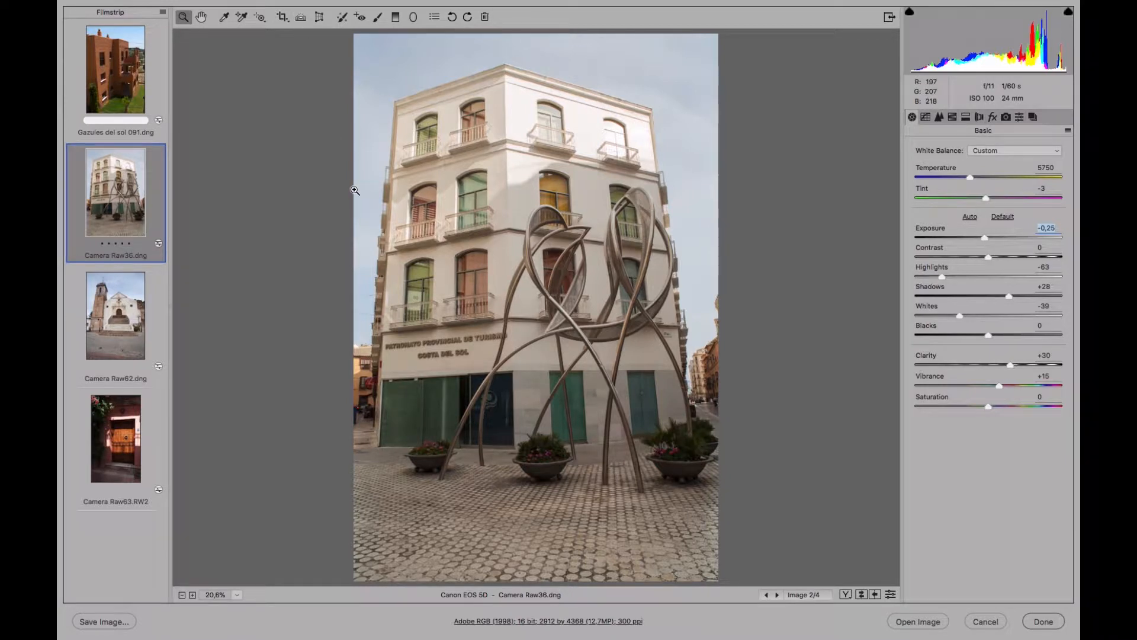
# Show the Transform grid and correct the building's converging lines with Vertical at -20 and Scale at 83.
pyautogui.click(318, 18)
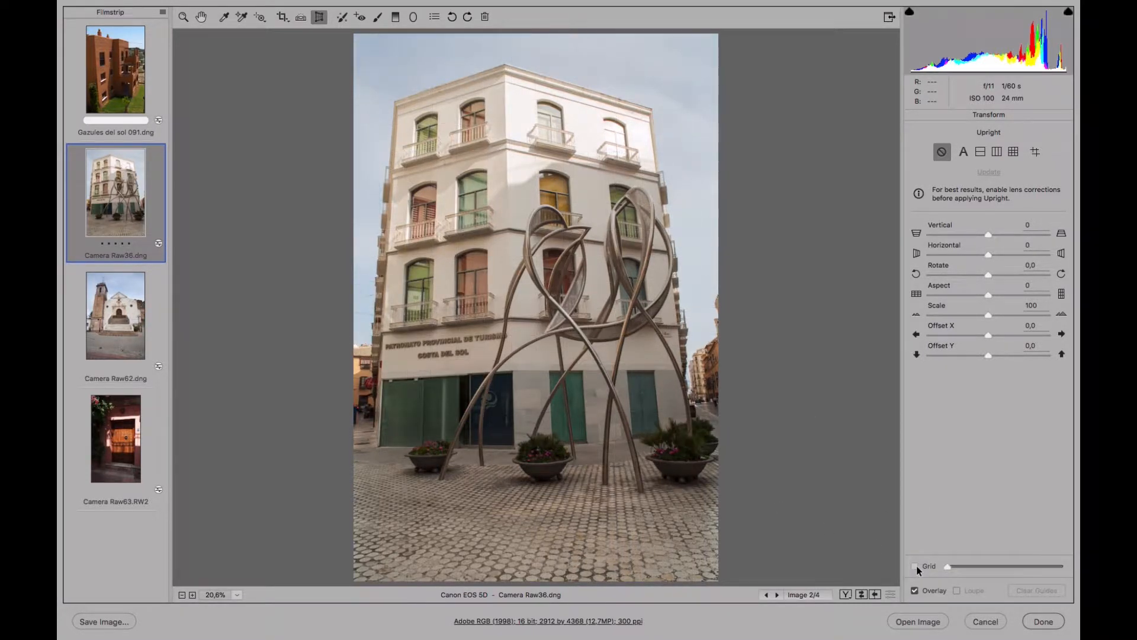
pyautogui.moveTo(1041, 565)
pyautogui.mouseDown()
pyautogui.moveTo(956, 570)
pyautogui.moveTo(1065, 565)
pyautogui.moveTo(1040, 565)
pyautogui.mouseUp()
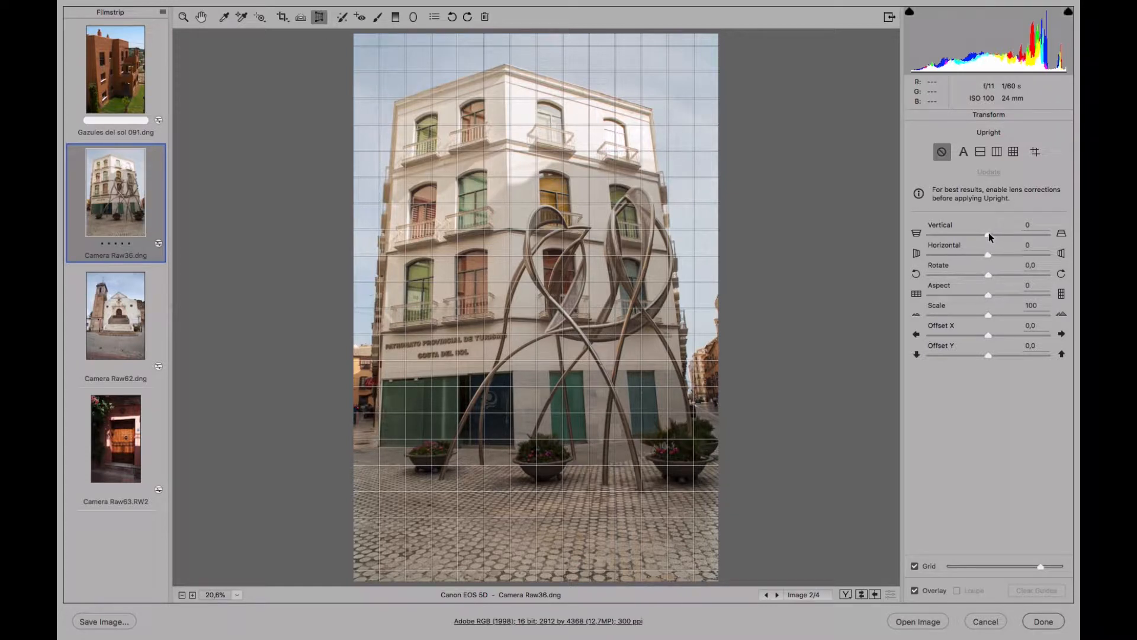
pyautogui.moveTo(989, 236); pyautogui.dragTo(976, 237)
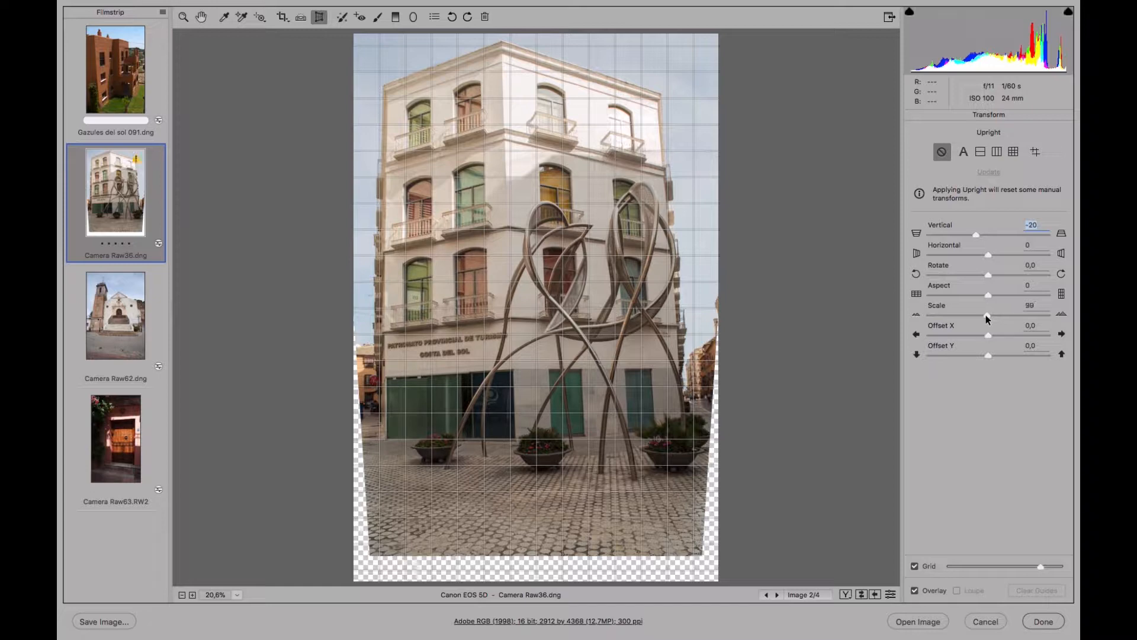
pyautogui.moveTo(986, 315); pyautogui.dragTo(967, 314)
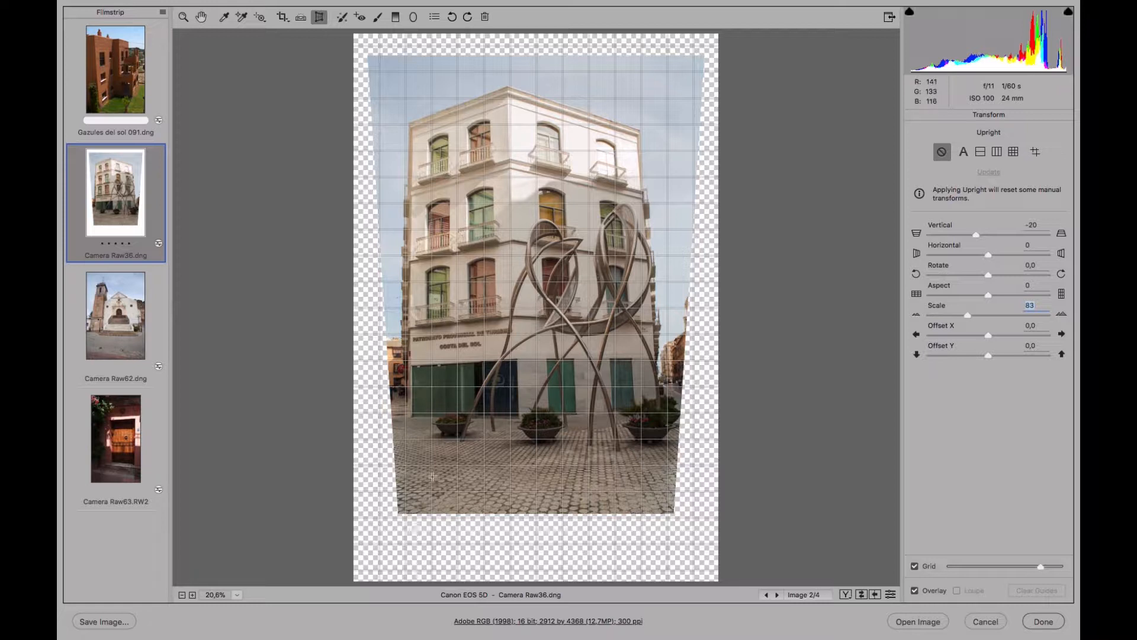
# Crop the photo inside the transparent borders with the Normal ratio and fine-tune the crop's upper and left edges.
pyautogui.click(282, 19)
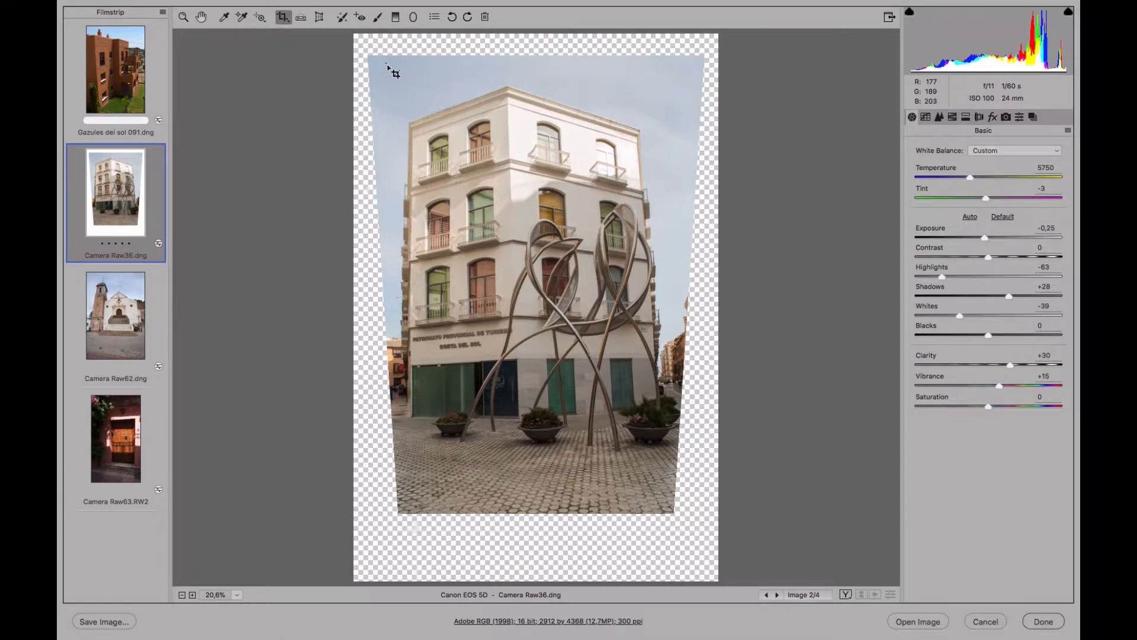
pyautogui.moveTo(386, 62); pyautogui.dragTo(678, 509)
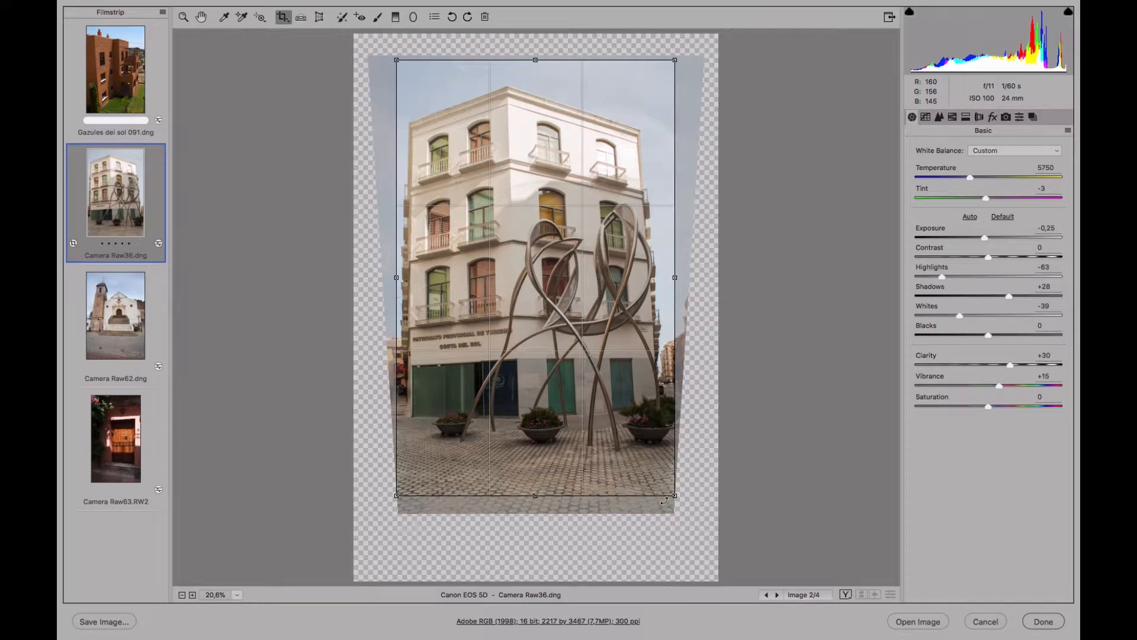
pyautogui.click(285, 22)
pyautogui.click(306, 37)
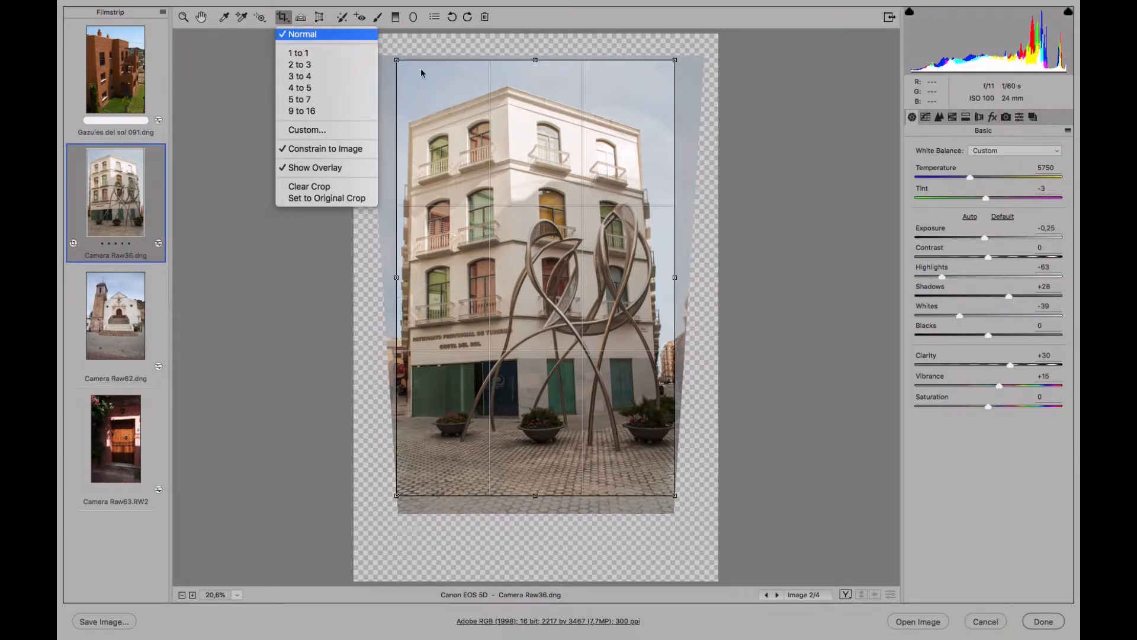
pyautogui.moveTo(536, 61)
pyautogui.mouseDown()
pyautogui.moveTo(537, 79)
pyautogui.moveTo(537, 61)
pyautogui.mouseUp()
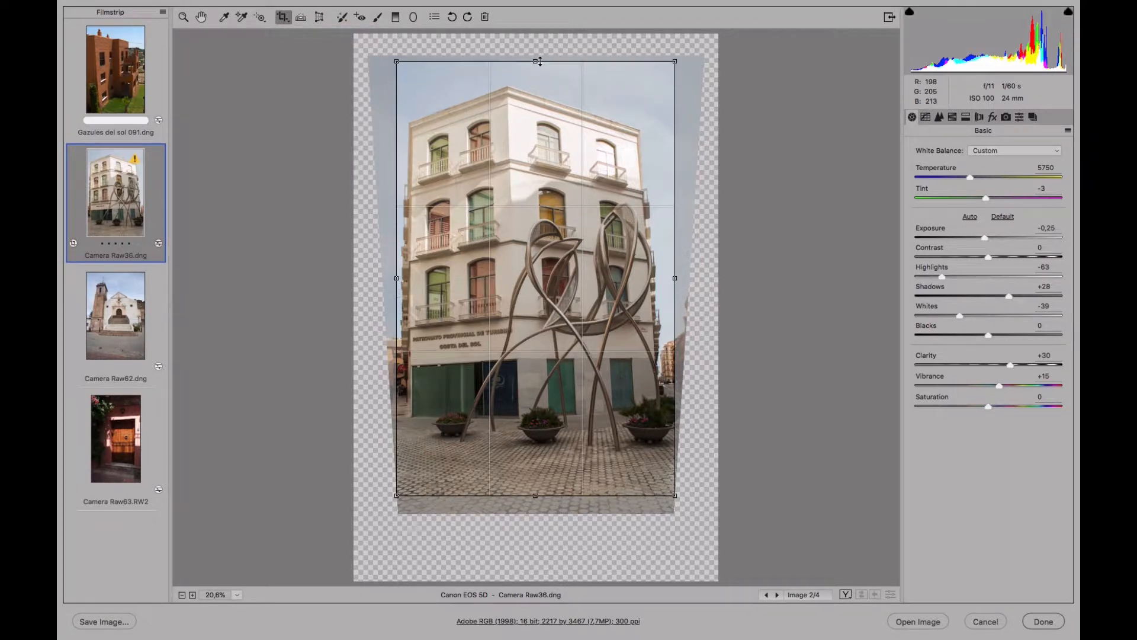
pyautogui.moveTo(391, 278); pyautogui.dragTo(385, 278)
# Turn off Constrain to Image and extend the crop's left edge into the transparent area.
pyautogui.click(285, 21)
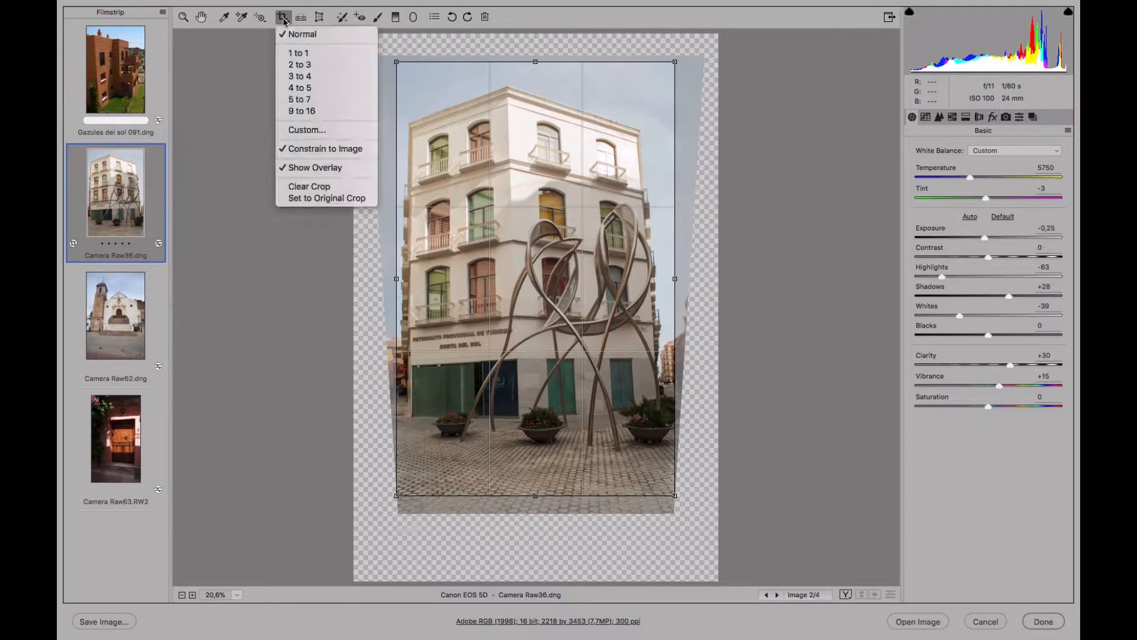
pyautogui.click(320, 150)
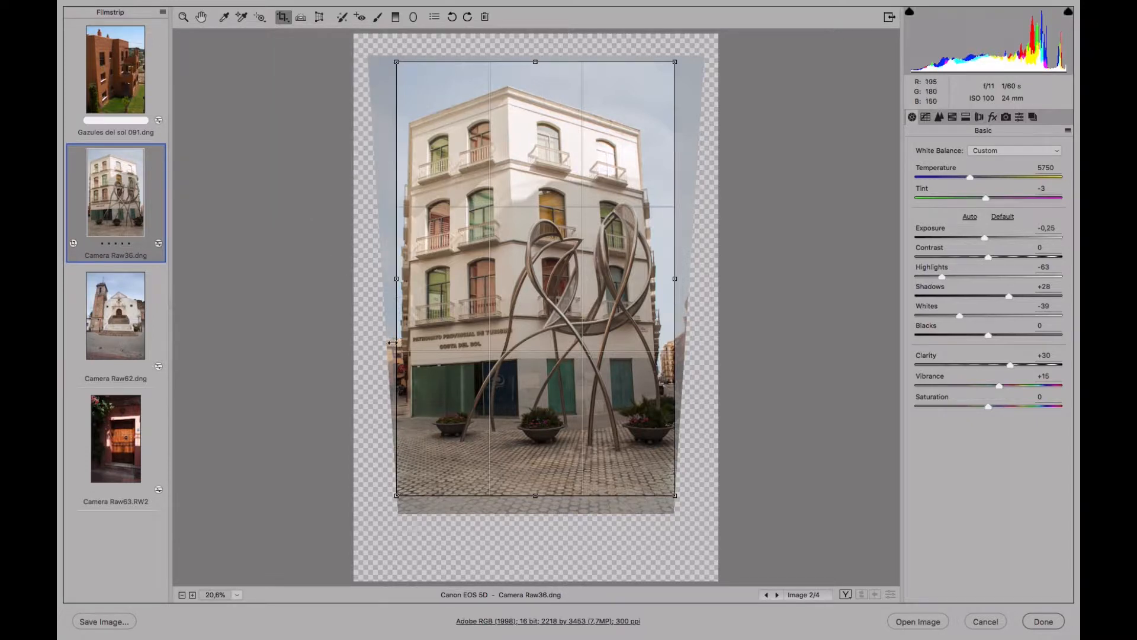
pyautogui.moveTo(399, 277); pyautogui.dragTo(371, 279)
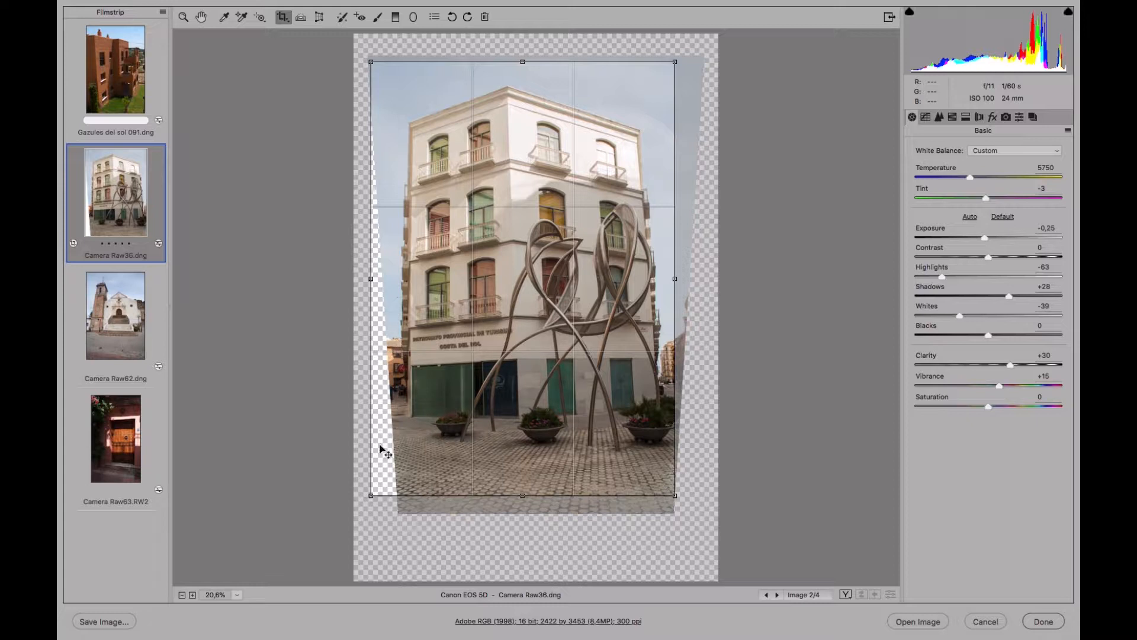
# Turn Constrain to Image back on, lower the crop's upper edge closer to the roof, and apply the crop at about 2256 by 3085 pixels.
pyautogui.click(284, 22)
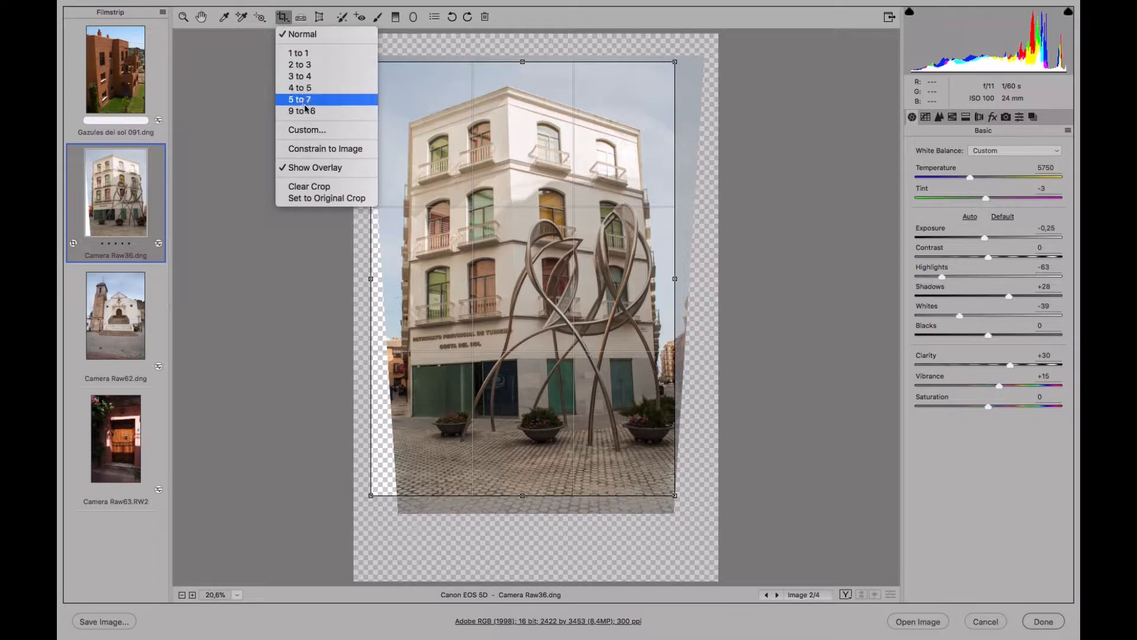
pyautogui.click(309, 147)
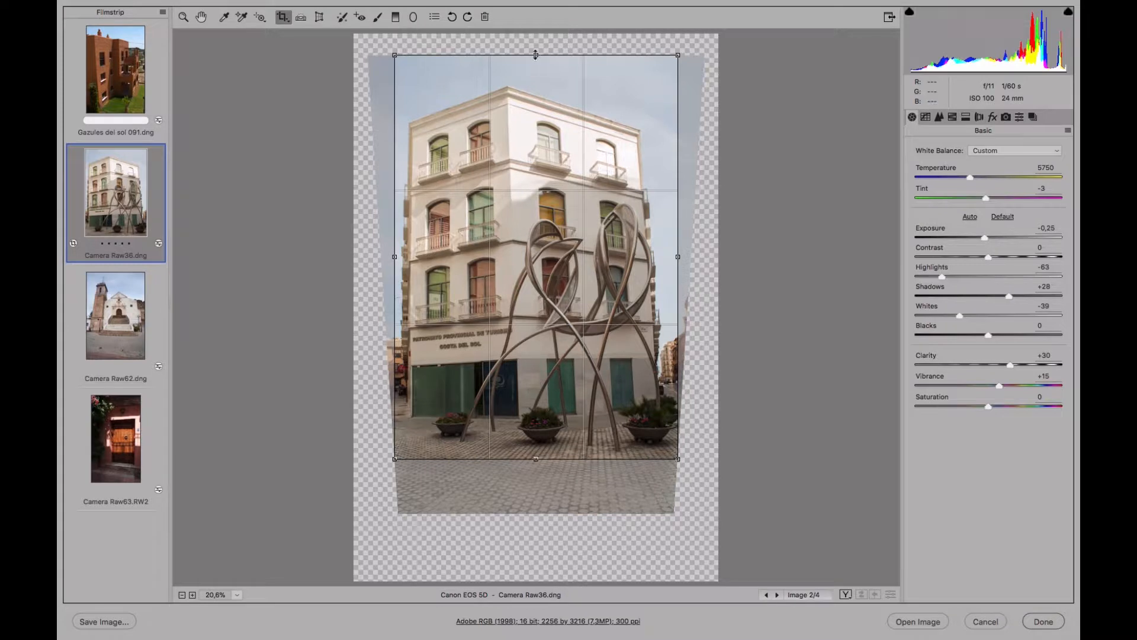
pyautogui.moveTo(536, 55); pyautogui.dragTo(536, 72)
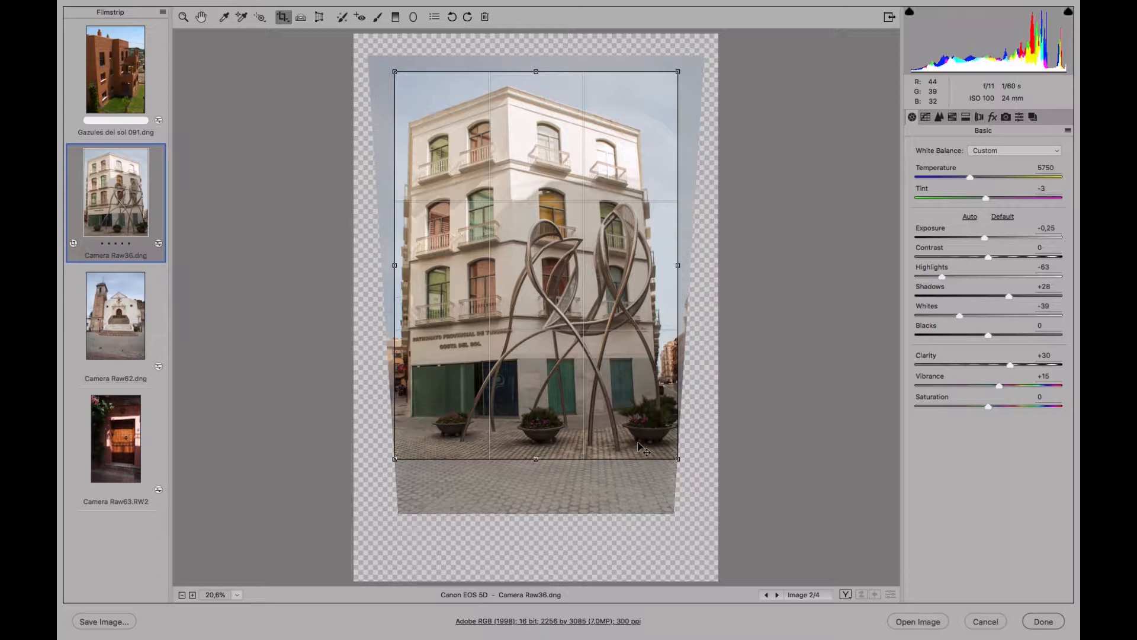
pyautogui.press('z')
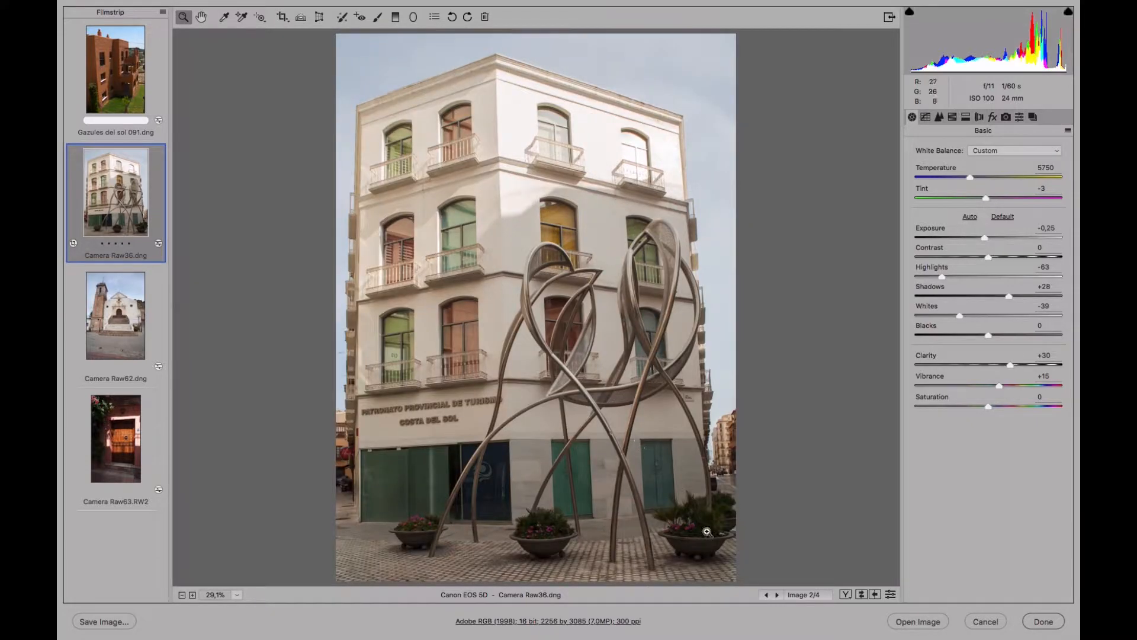
# Refine the building's perspective with the Transform tool, setting Rotate to +1.9 and Vertical to -23.
pyautogui.click(319, 17)
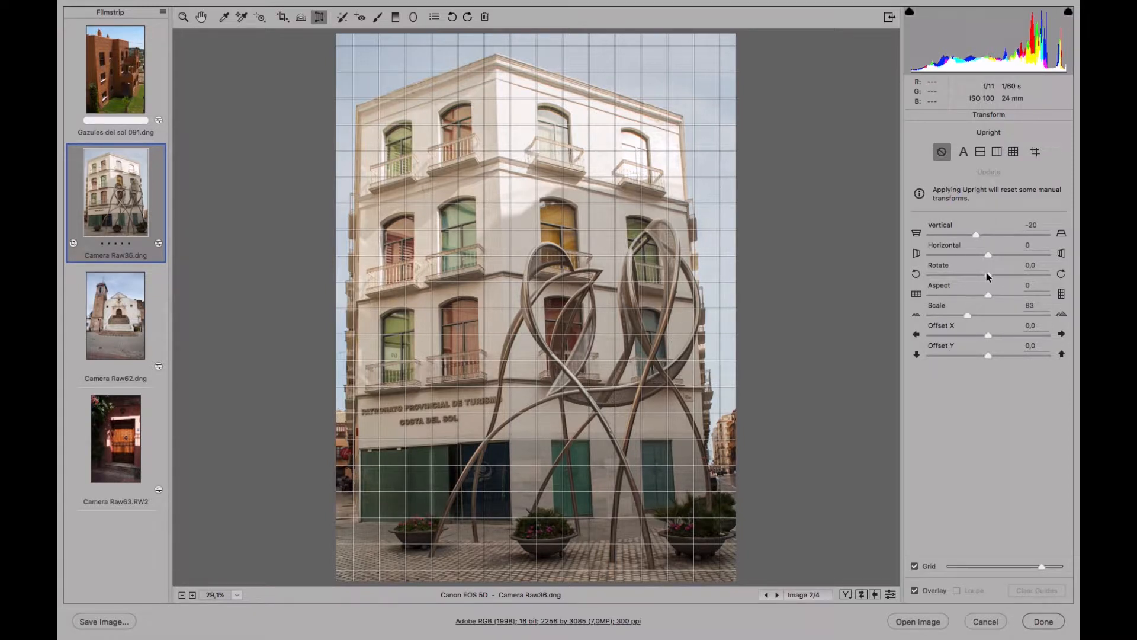
pyautogui.moveTo(988, 275); pyautogui.dragTo(1000, 279)
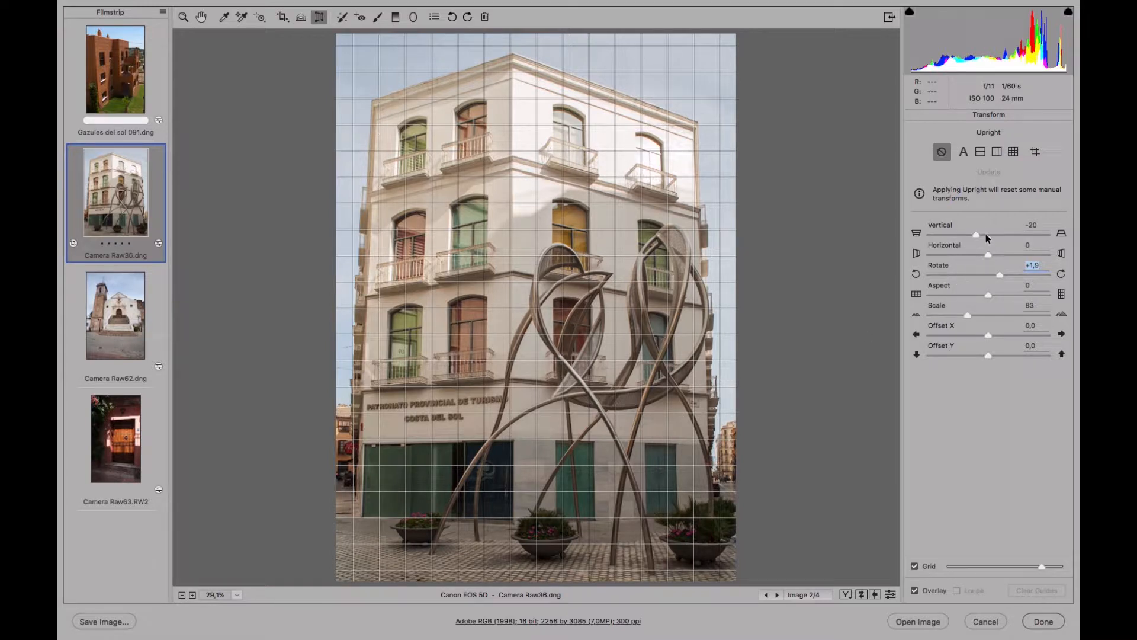
pyautogui.moveTo(977, 232); pyautogui.dragTo(974, 235)
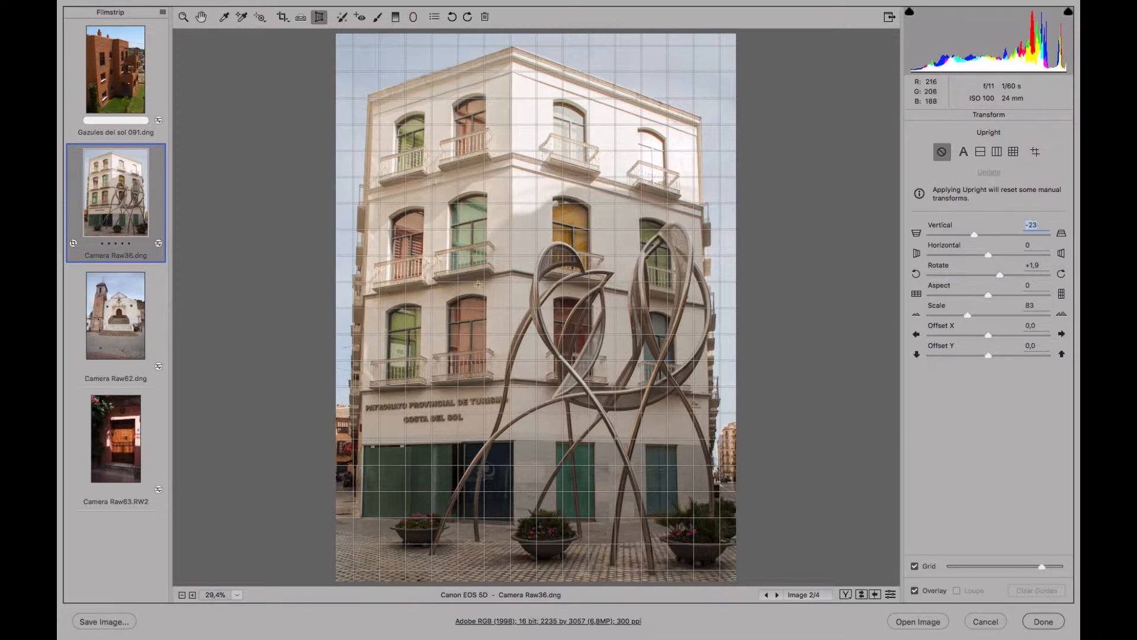
# Set Exposure to -0.10, Temperature to 5600, Tint to +4, Clarity to +41, Vibrance to +30 and Saturation to +22.
pyautogui.click(201, 17)
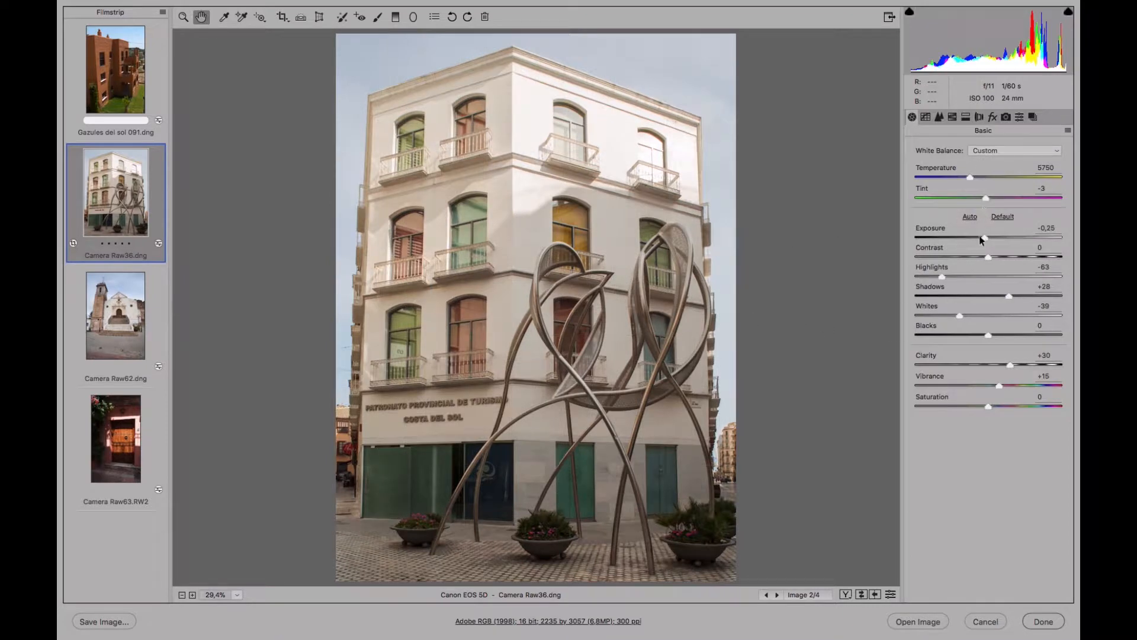
pyautogui.moveTo(984, 237); pyautogui.dragTo(987, 235)
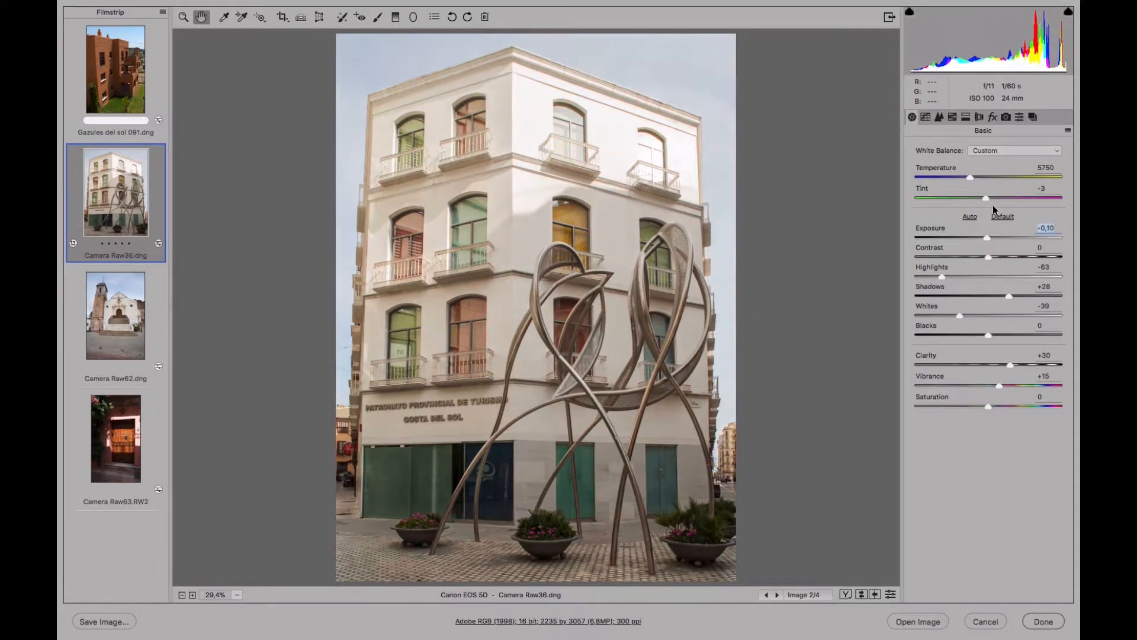
pyautogui.moveTo(972, 176); pyautogui.dragTo(991, 196)
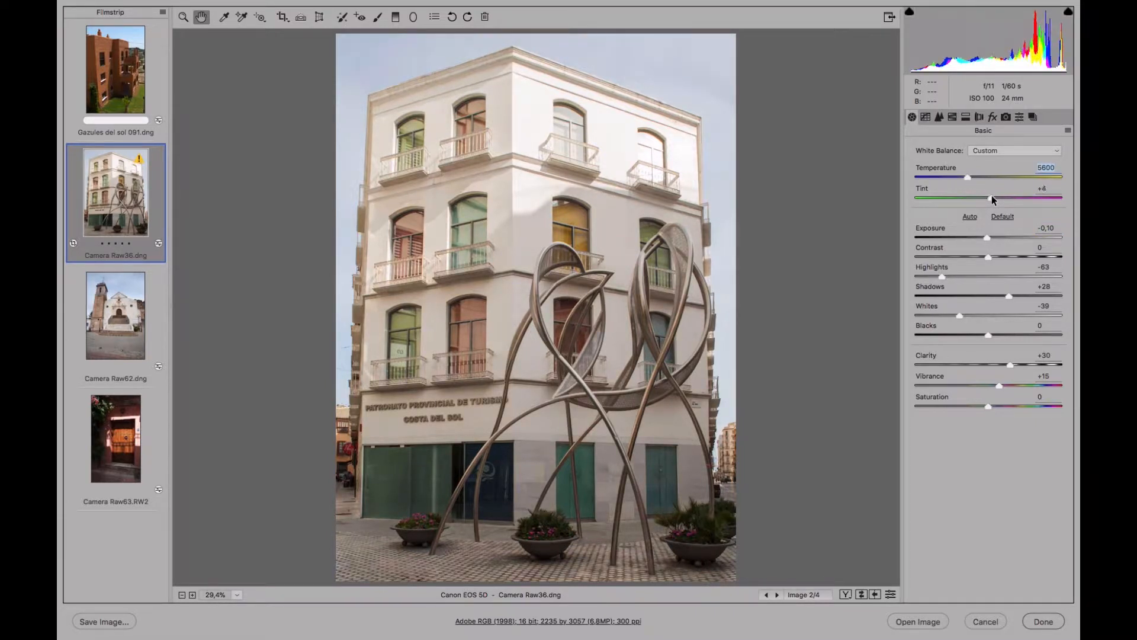
pyautogui.moveTo(1010, 365); pyautogui.dragTo(1005, 405)
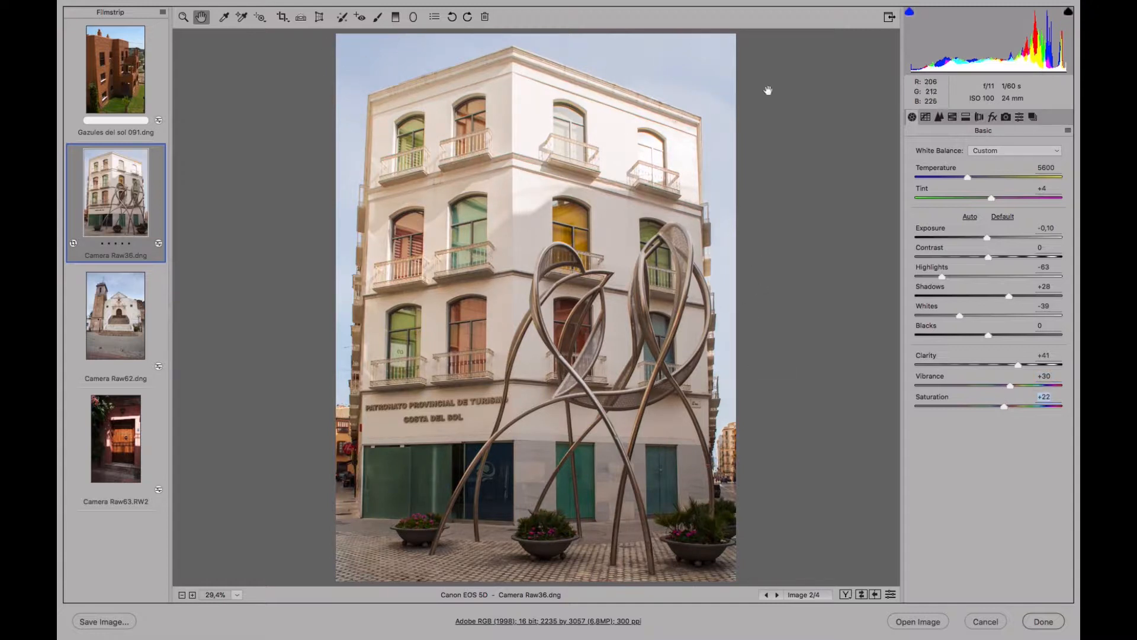
# Intensify the sky with the Targeted Adjustment tool by raising its blue saturation, and set the Blues luminance to -48.
pyautogui.click(952, 117)
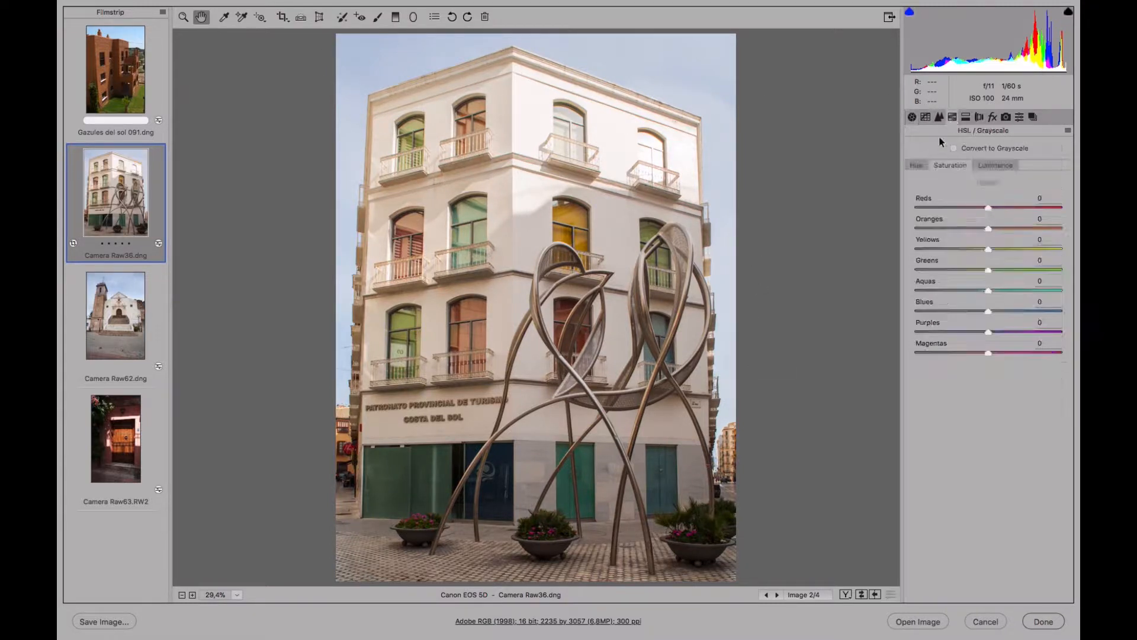
pyautogui.click(260, 17)
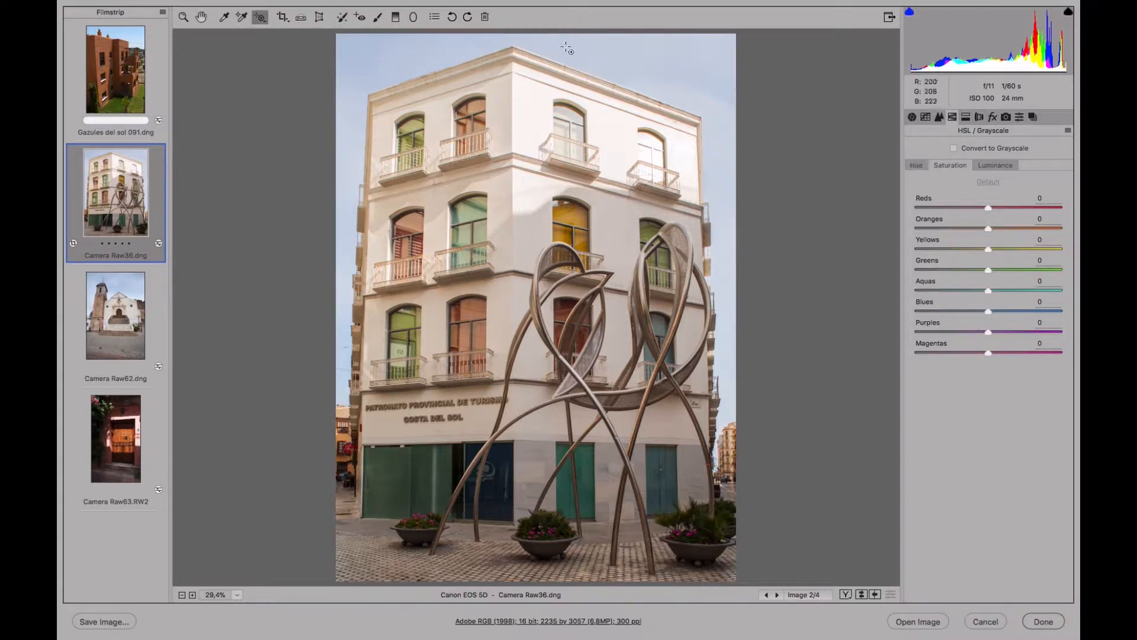
pyautogui.moveTo(567, 47); pyautogui.dragTo(626, 63)
pyautogui.click(996, 165)
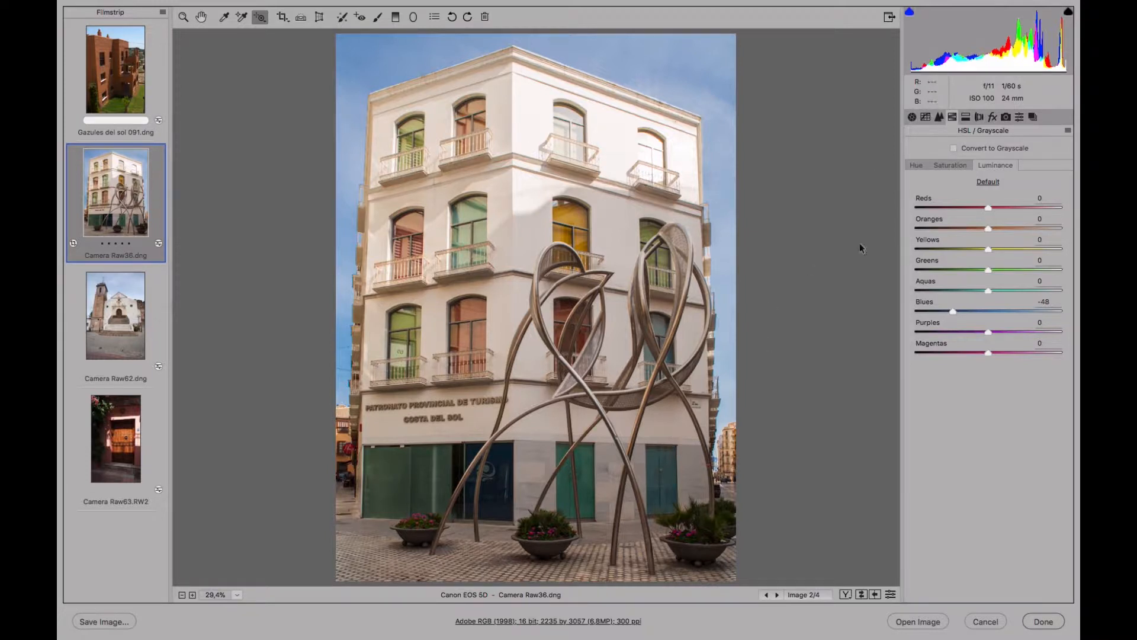
# Save the developed and perspective-corrected state as a snapshot named "Revelada y corregida".
pyautogui.click(1033, 117)
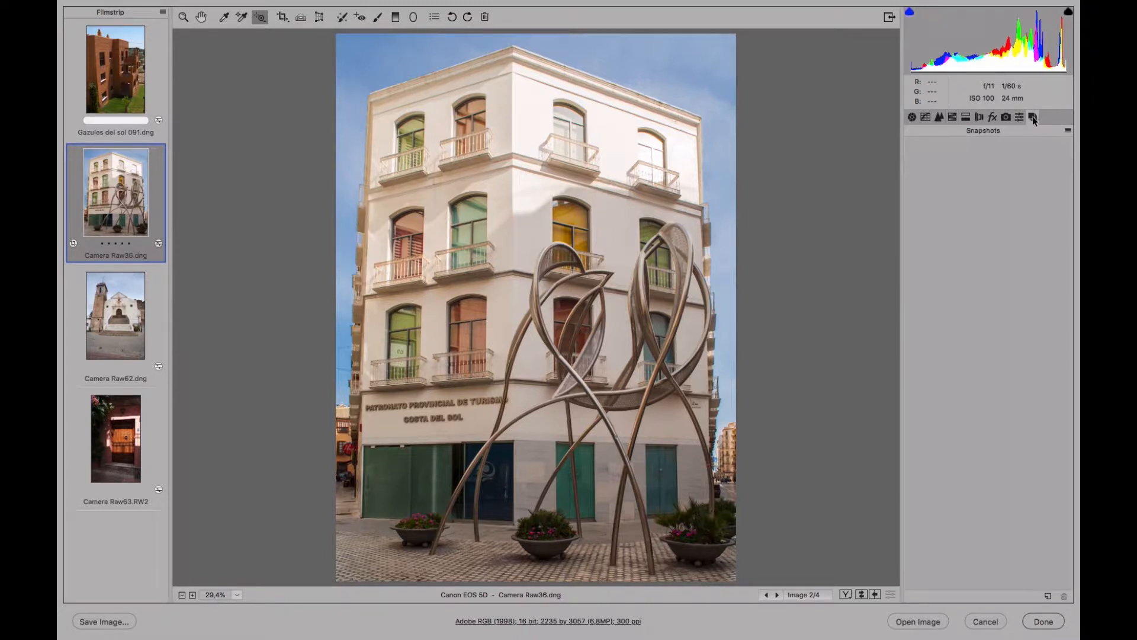
pyautogui.click(1047, 597)
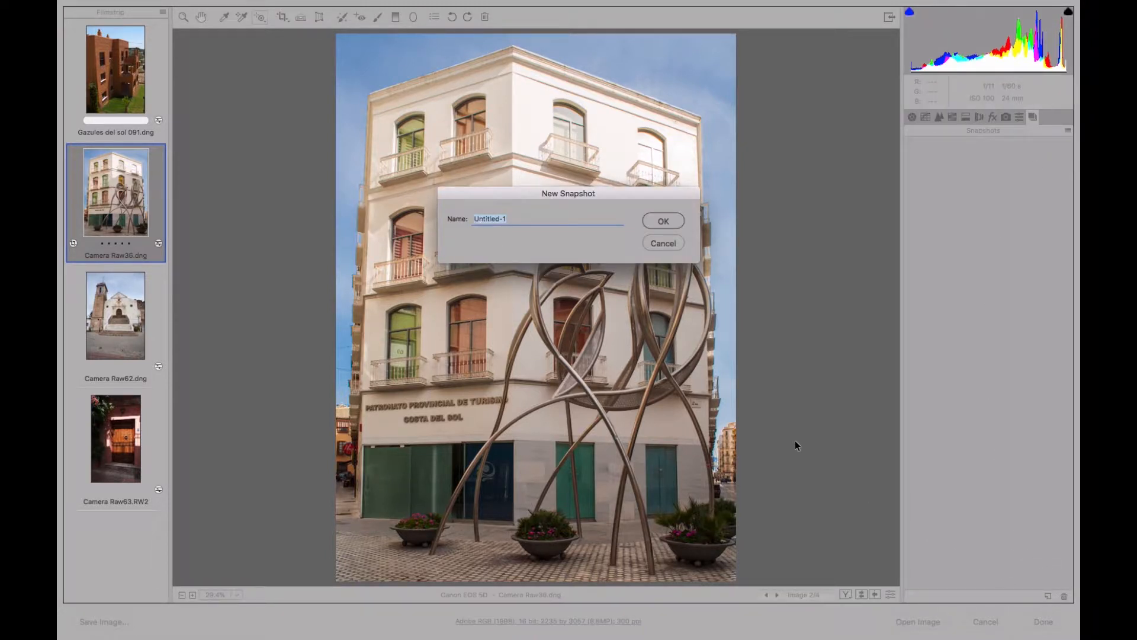
pyautogui.write('Revelada y corregida')
pyautogui.click(644, 217)
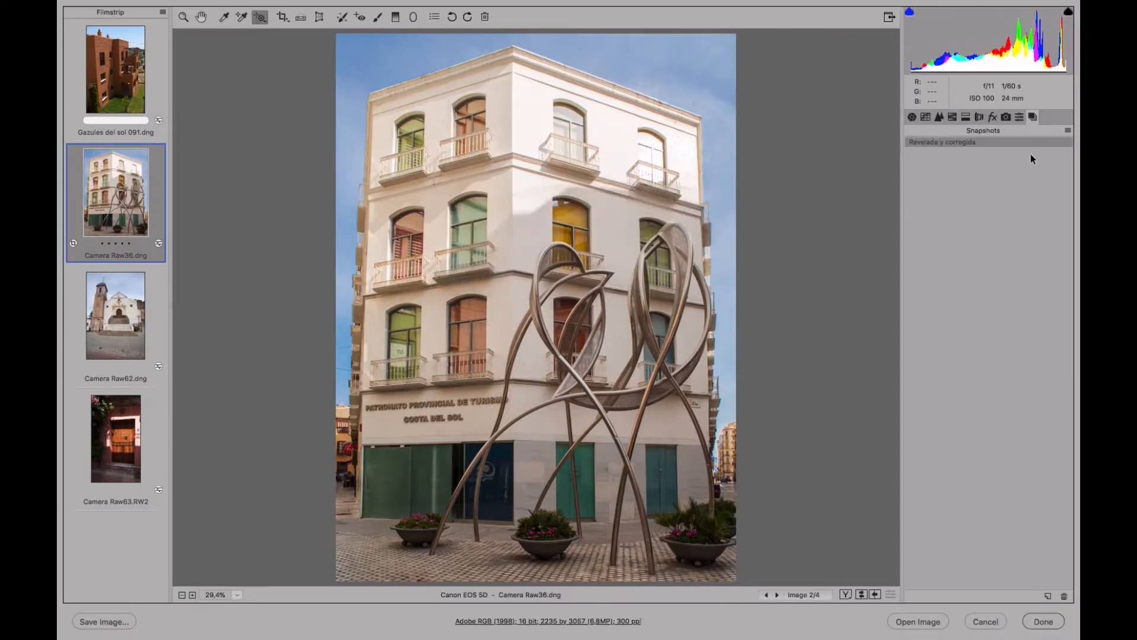
# Reset the photo to its undeveloped settings and clear the crop to restore the full frame.
pyautogui.click(1069, 131)
pyautogui.click(1033, 156)
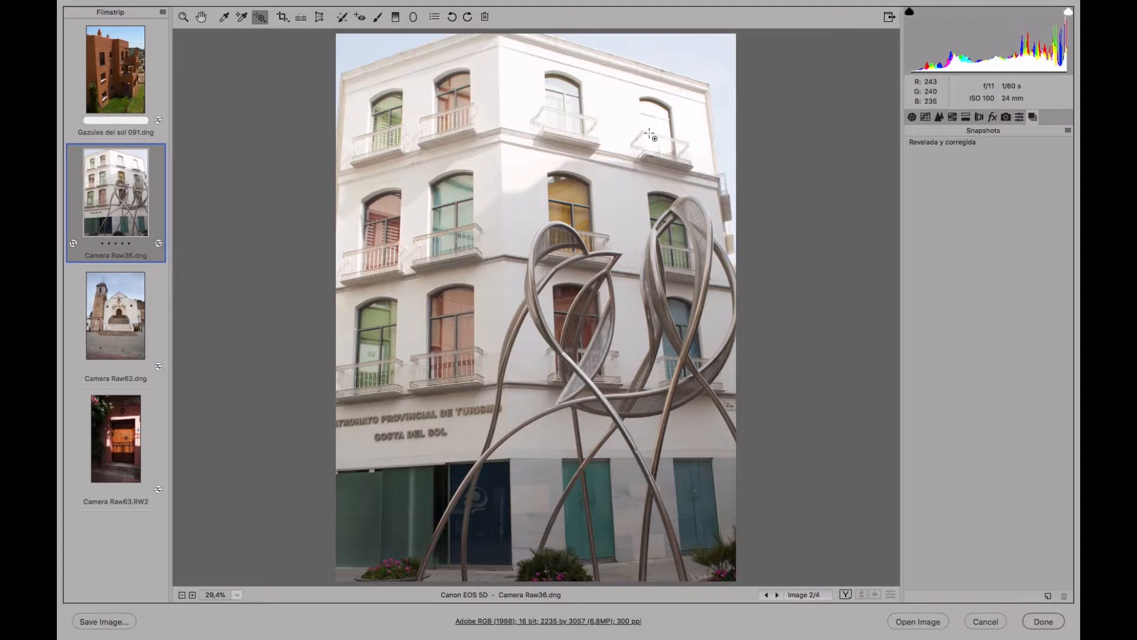
pyautogui.press('c')
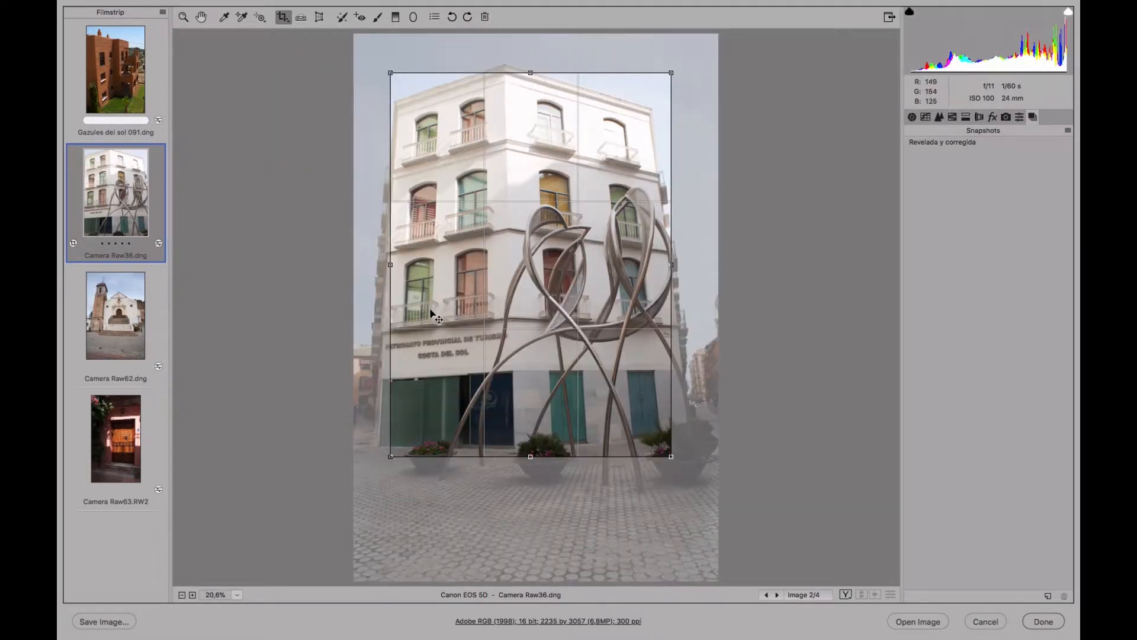
pyautogui.press('Escape')
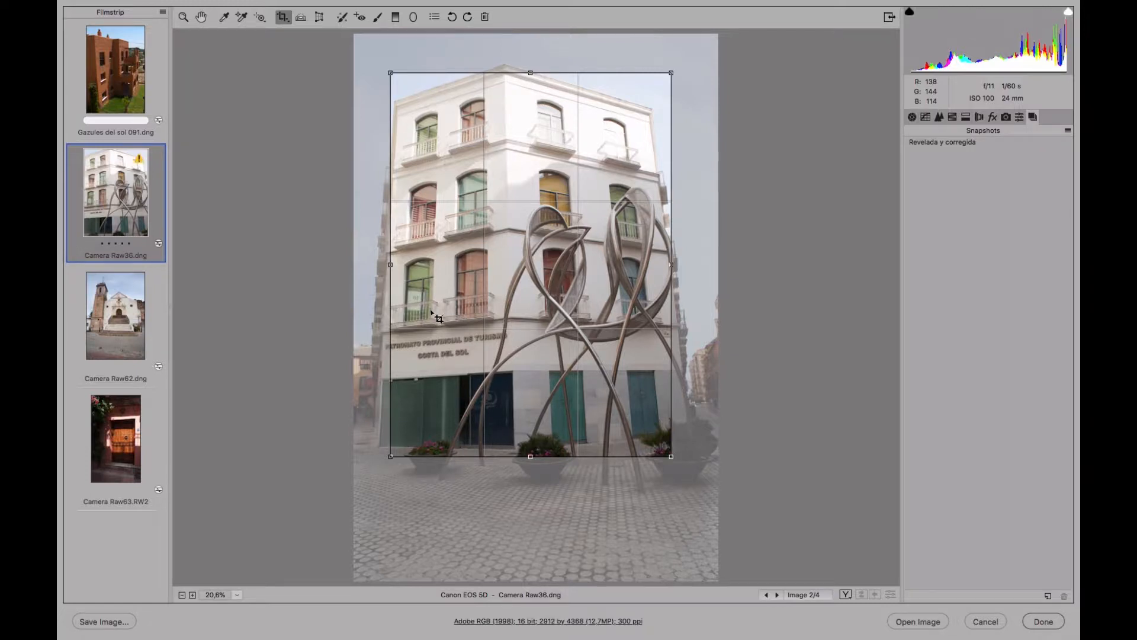
# Save the undeveloped, uncropped state as a snapshot named "Original", and reapply the "Revelada y corregida" snapshot.
pyautogui.click(1047, 597)
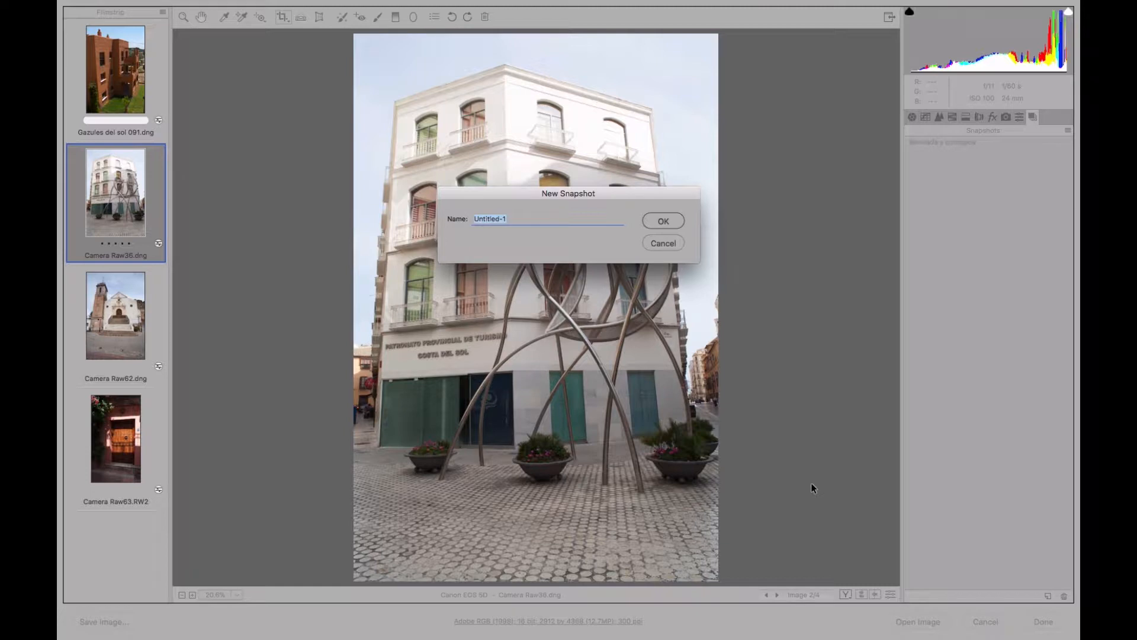
pyautogui.write('Original')
pyautogui.click(674, 220)
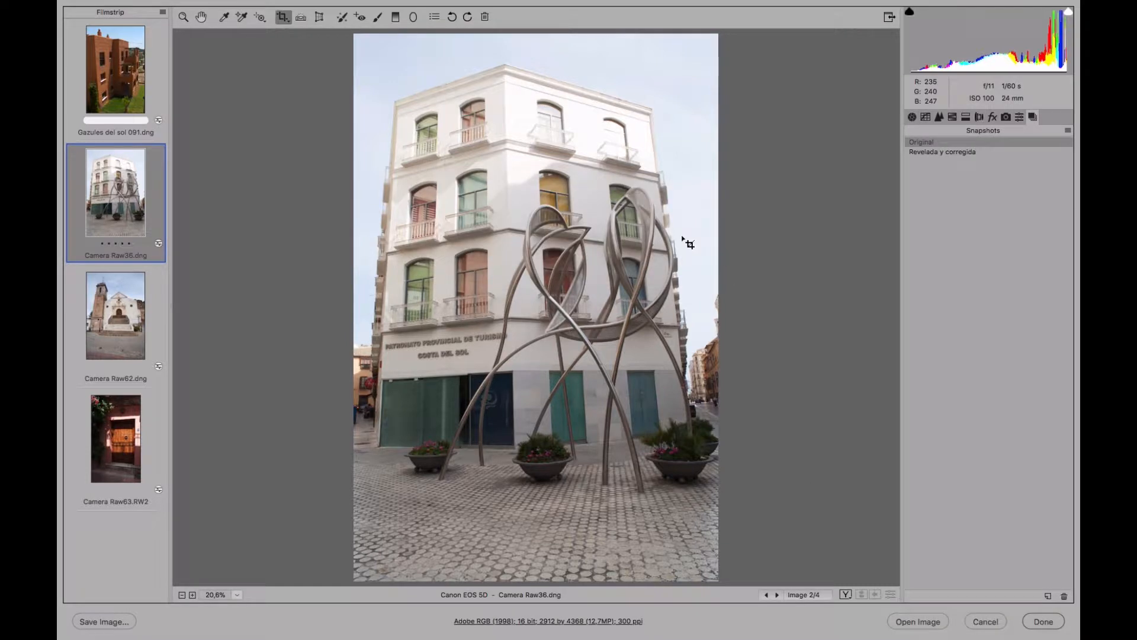
pyautogui.click(951, 152)
pyautogui.press('z')
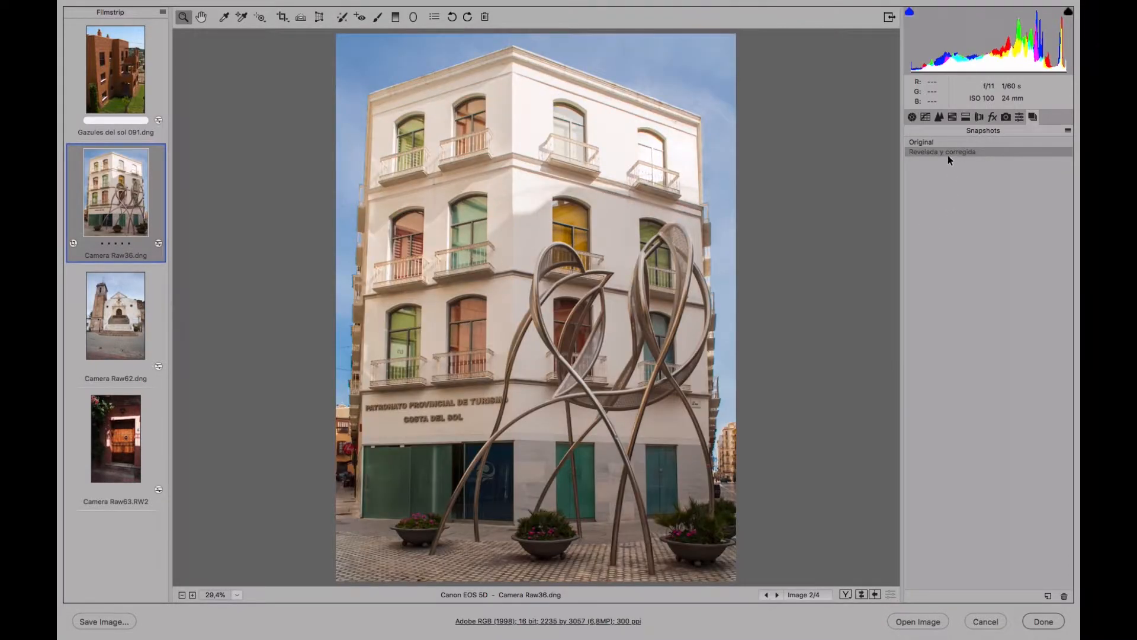
# Compare the "Original" and "Revelada y corregida" snapshots repeatedly, finishing on the developed version.
pyautogui.click(943, 141)
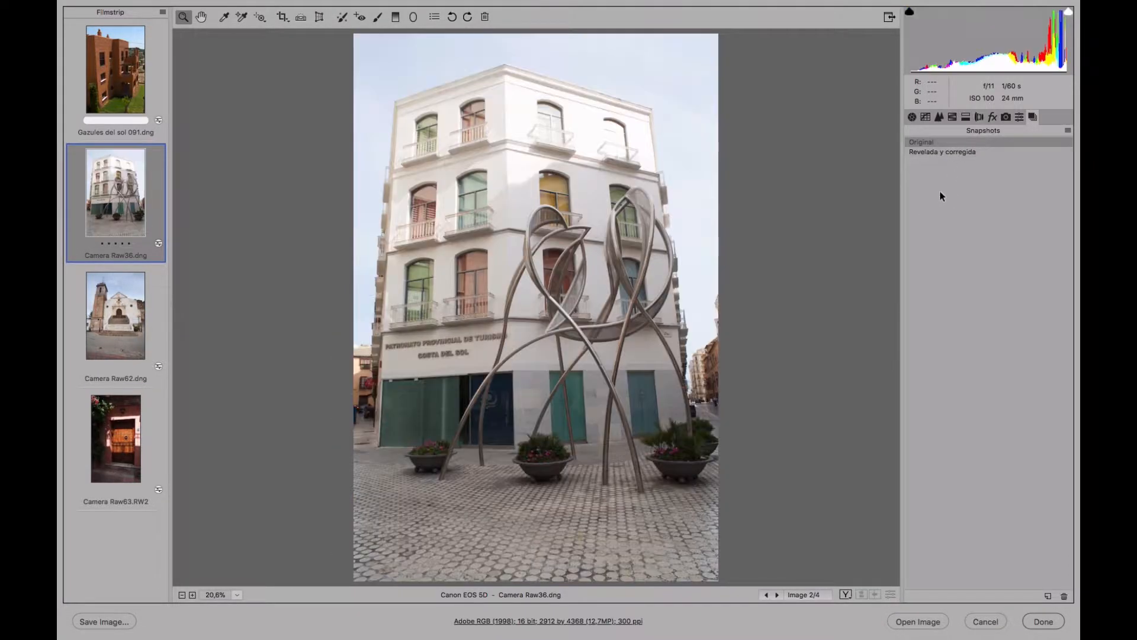
pyautogui.click(945, 152)
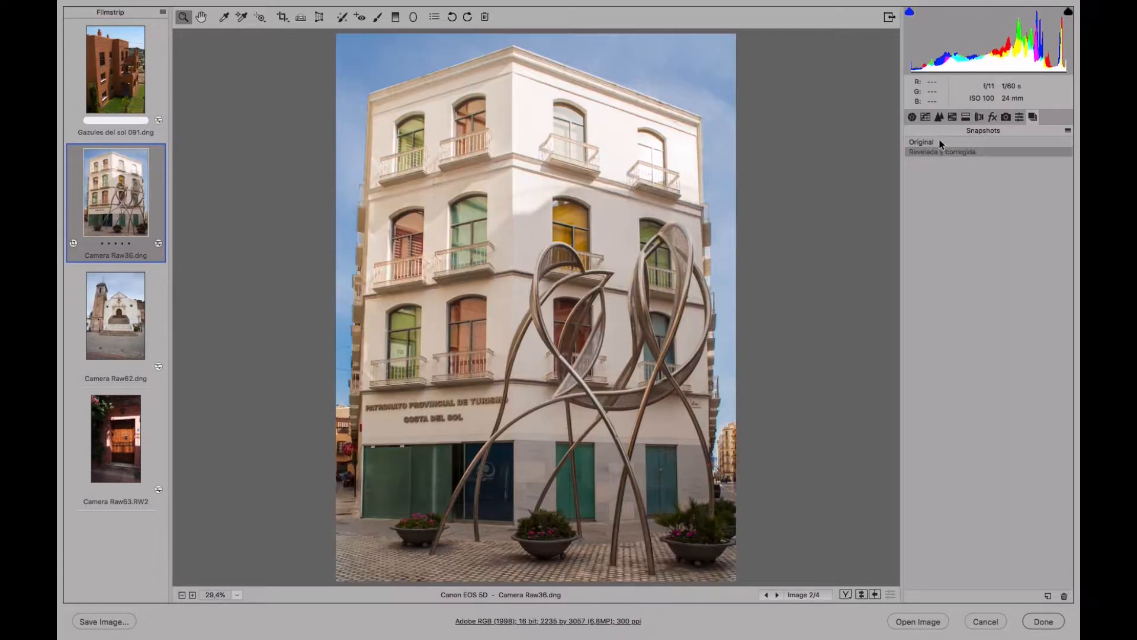
pyautogui.click(940, 145)
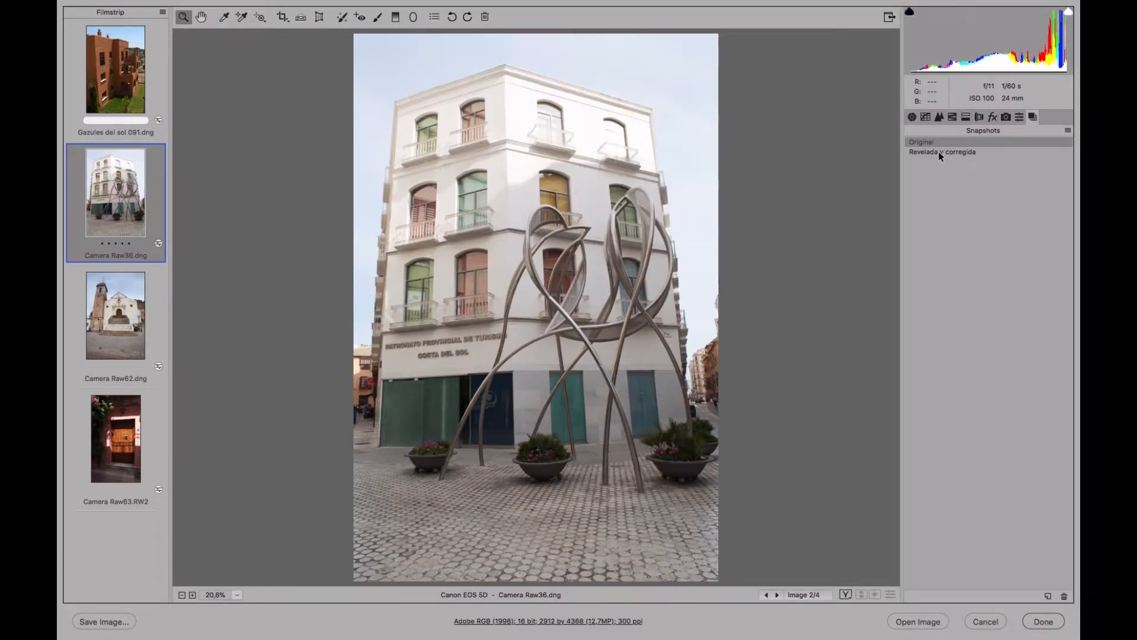
pyautogui.click(937, 154)
pyautogui.click(940, 142)
pyautogui.click(968, 154)
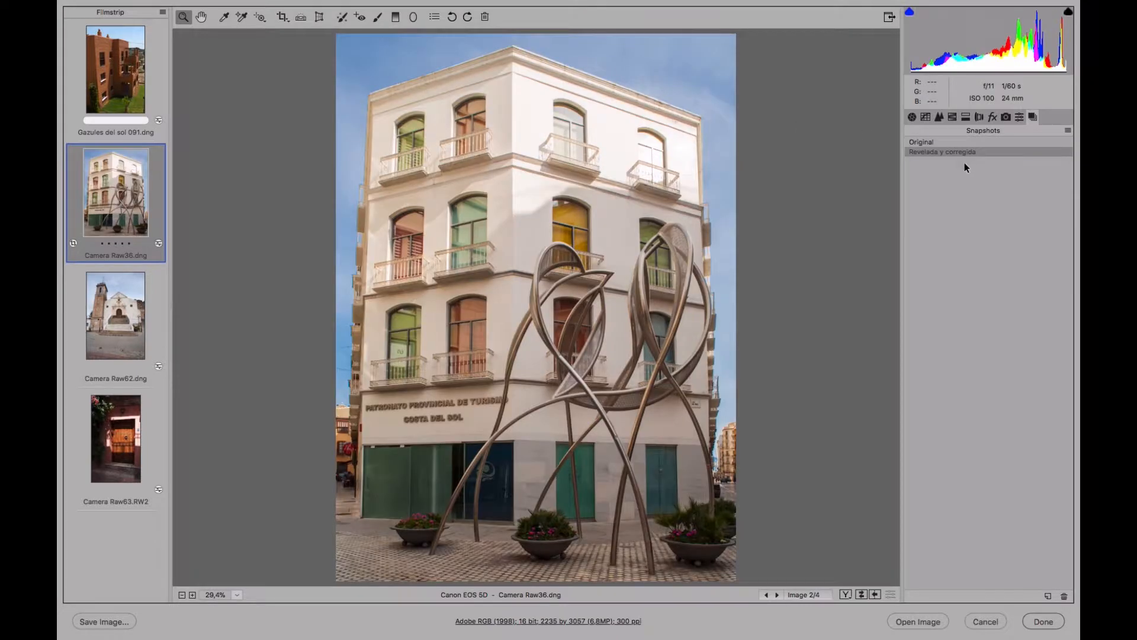
pyautogui.click(951, 142)
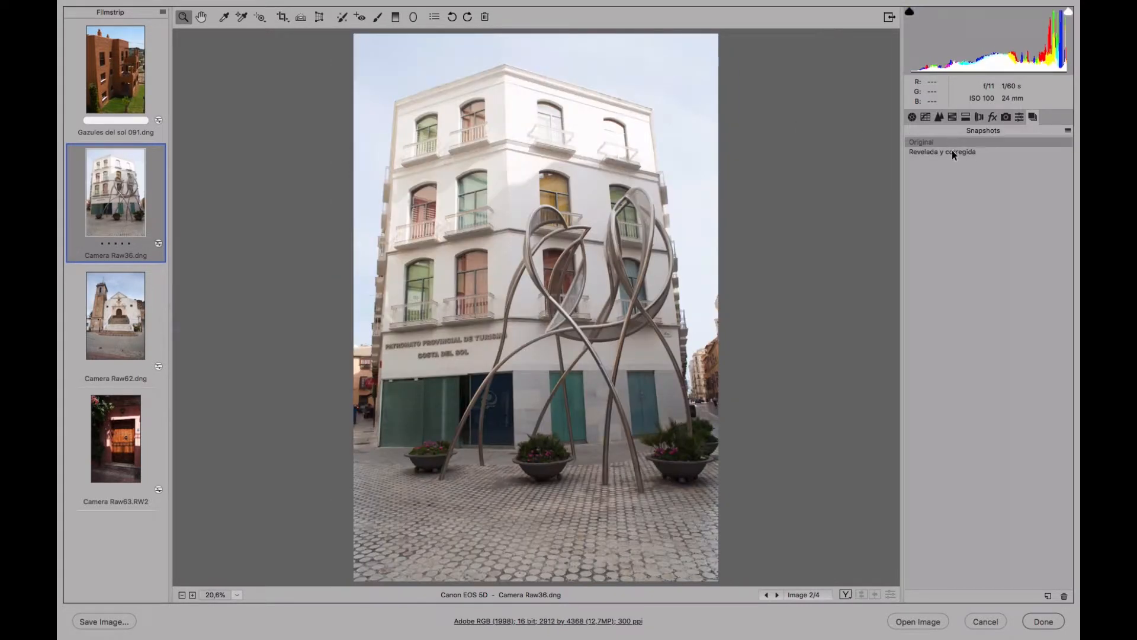
pyautogui.click(952, 152)
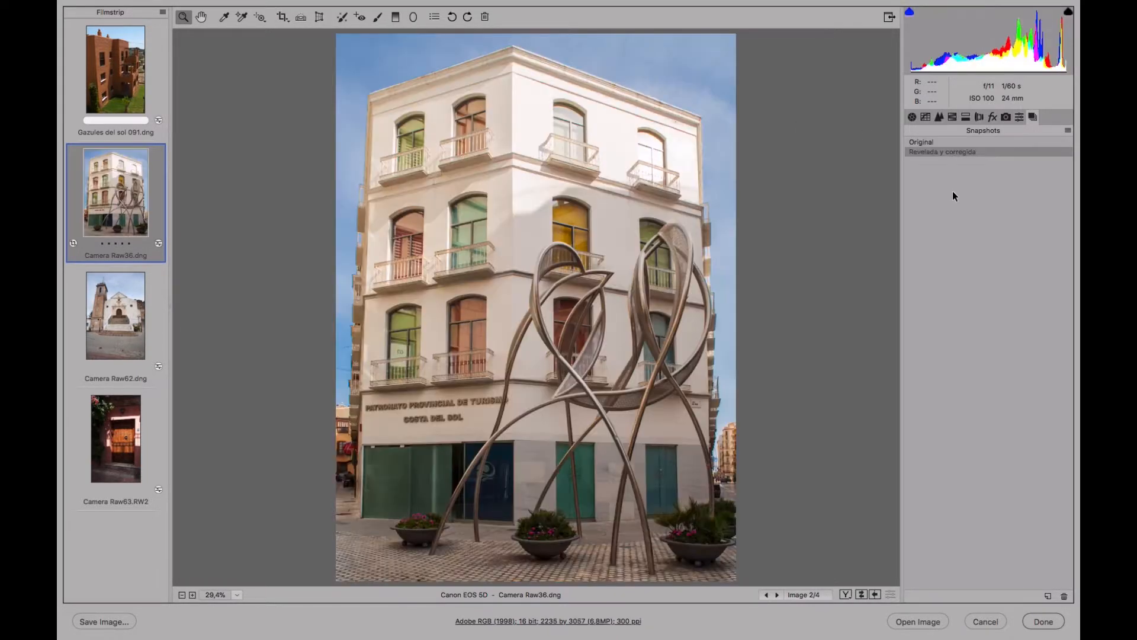
pyautogui.click(946, 141)
pyautogui.click(947, 152)
# Switch to the photo Gazules del sol 091.dng and turn off the Transform tool's grid.
pyautogui.click(132, 95)
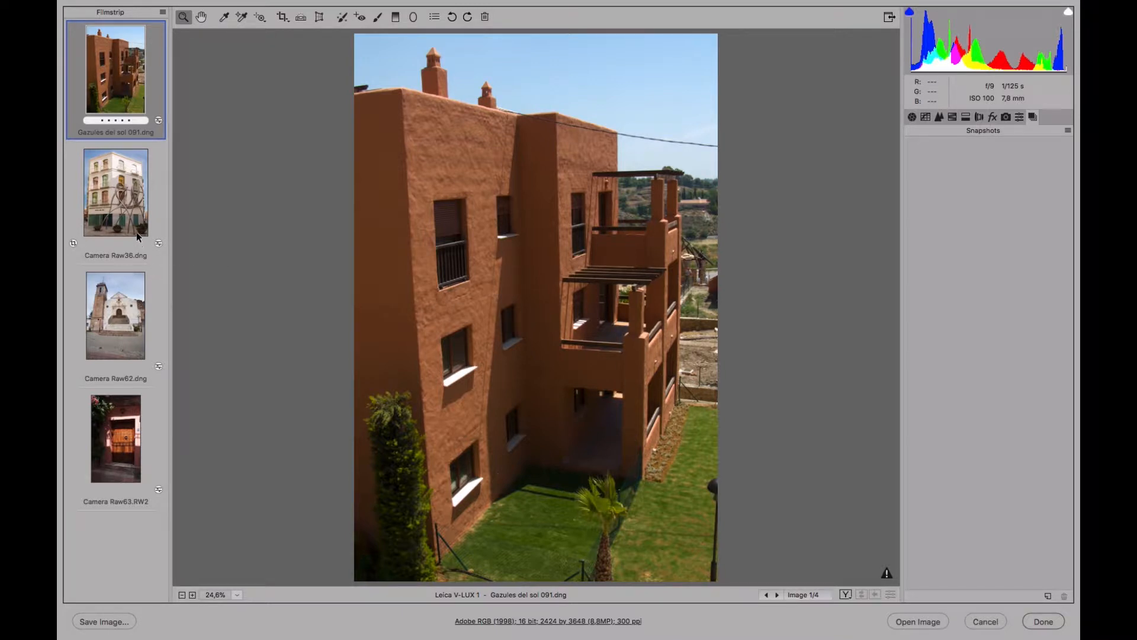
pyautogui.click(124, 330)
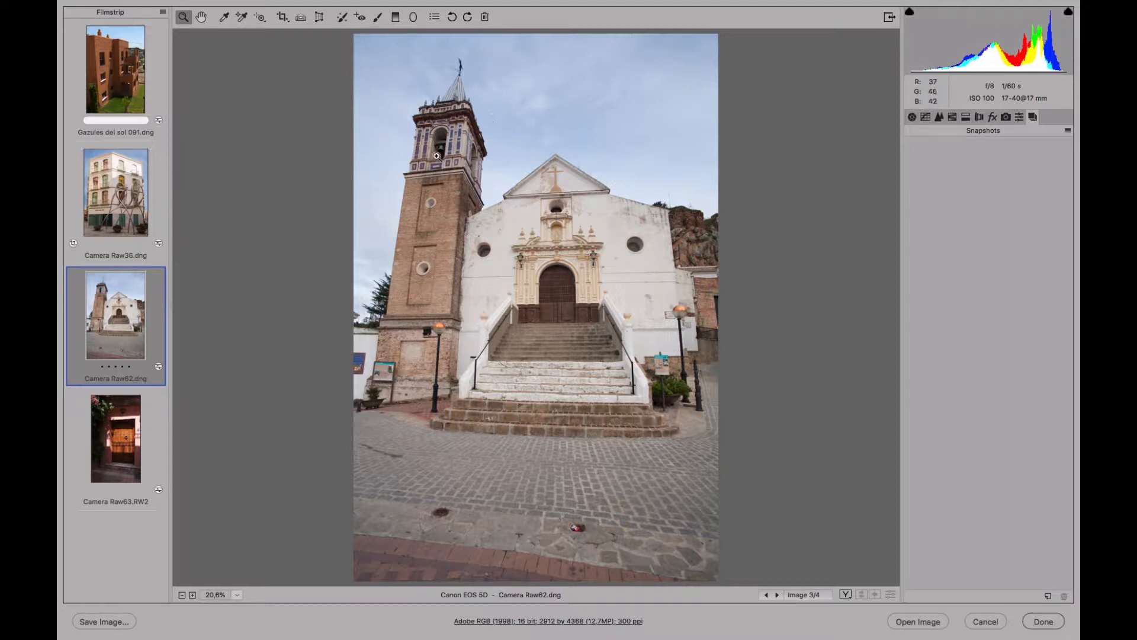
pyautogui.click(134, 95)
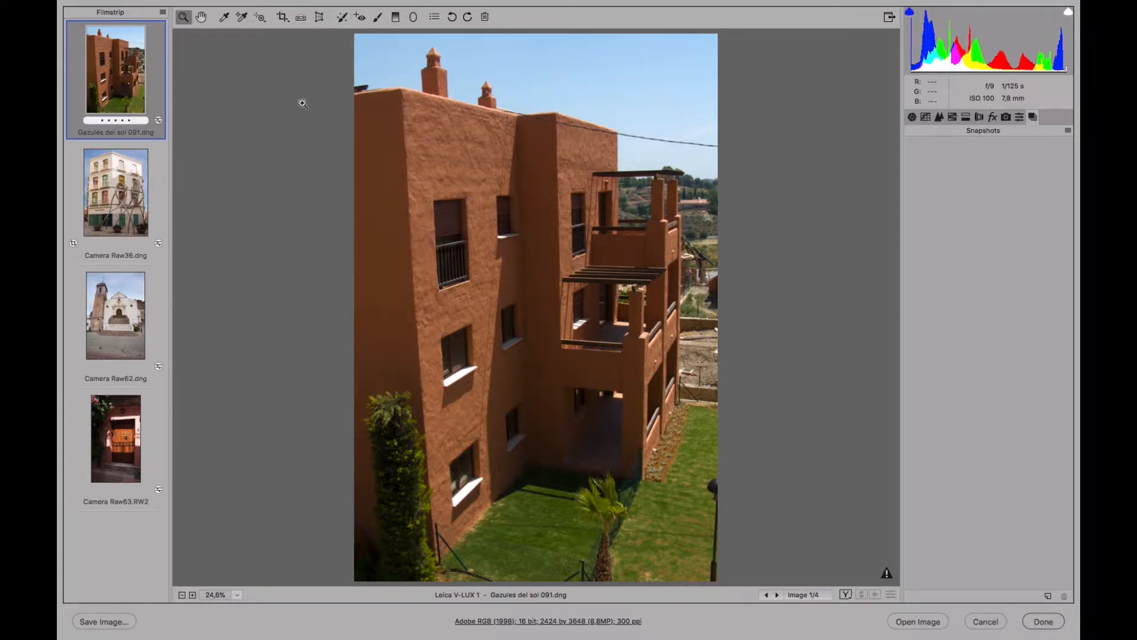
pyautogui.click(319, 18)
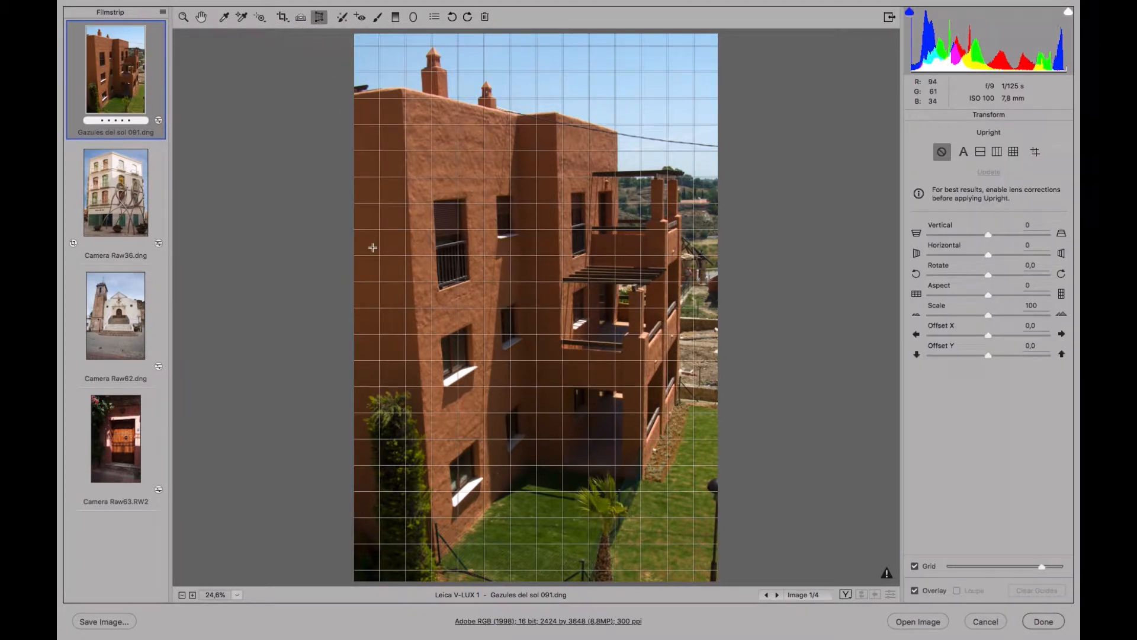
pyautogui.click(915, 567)
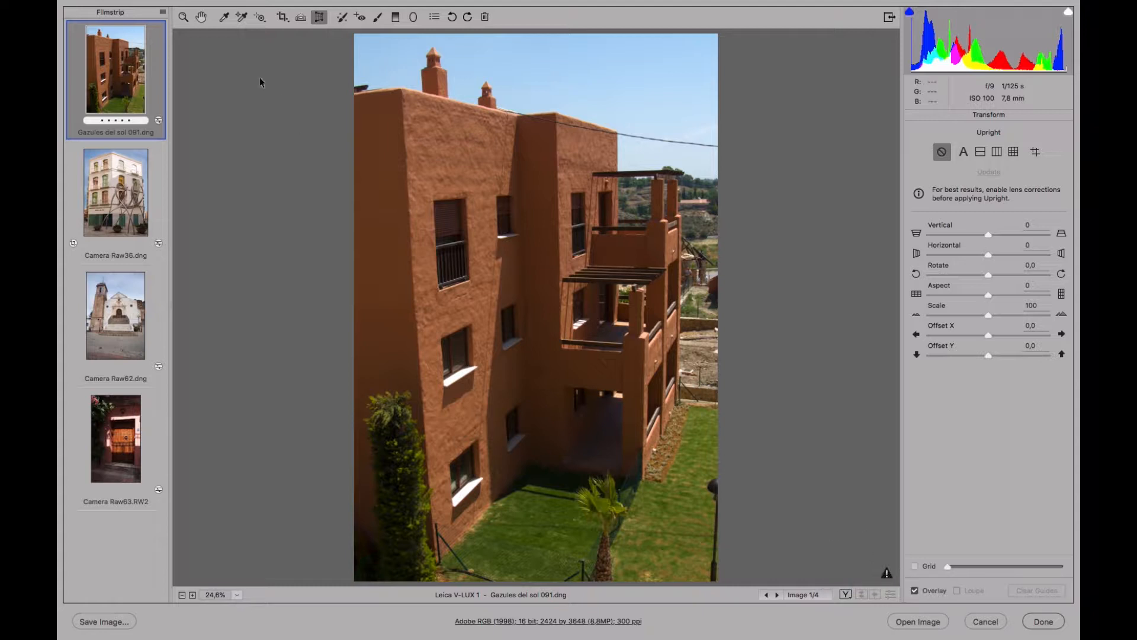
pyautogui.click(201, 17)
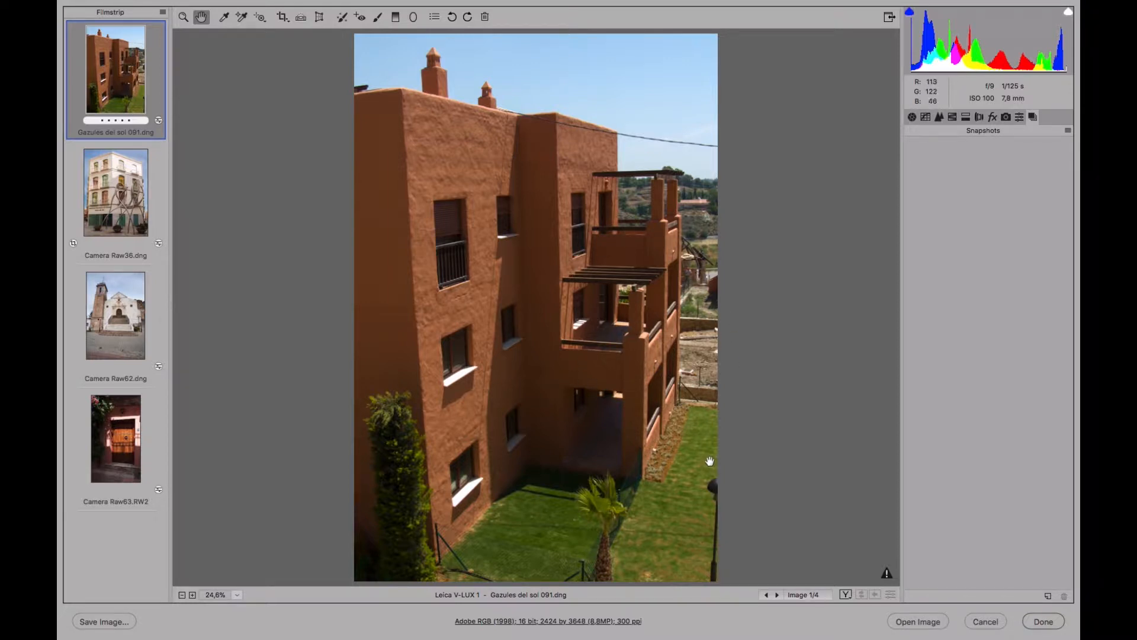
# Change the photo's calibration process to Version 4 (Current) and set it back to Version 1 (2003).
pyautogui.click(1007, 117)
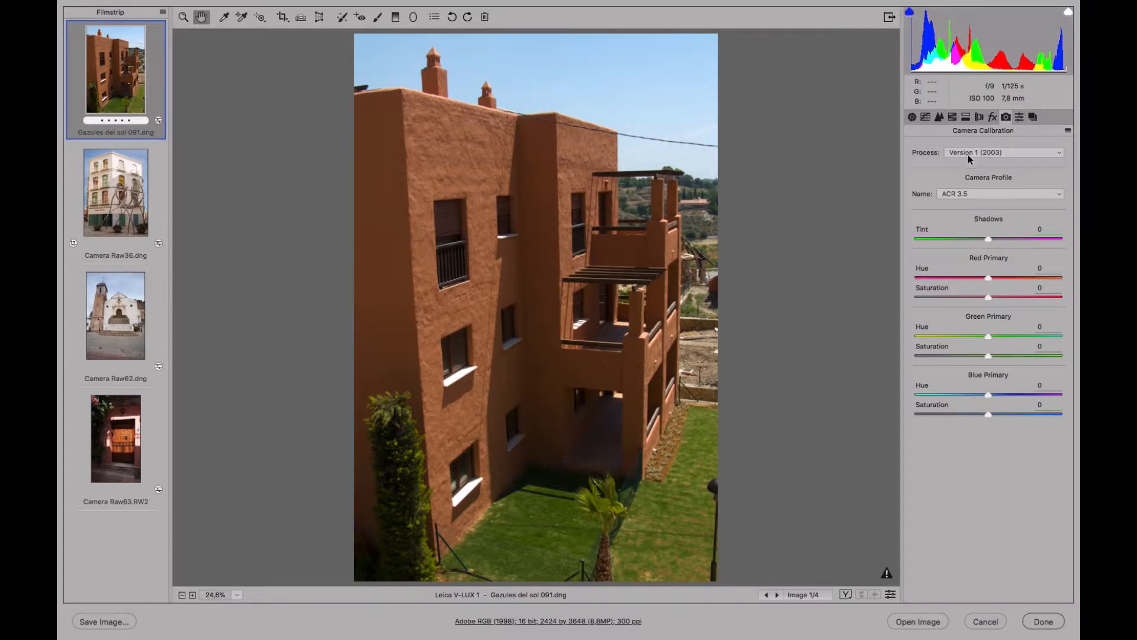
pyautogui.click(1014, 153)
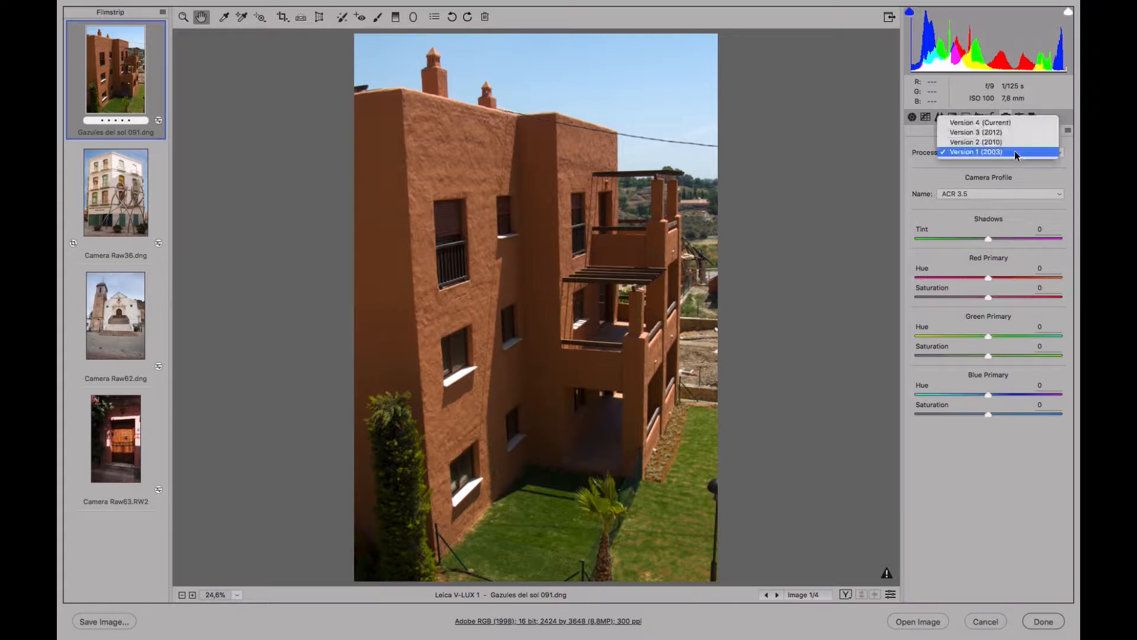
pyautogui.click(1020, 120)
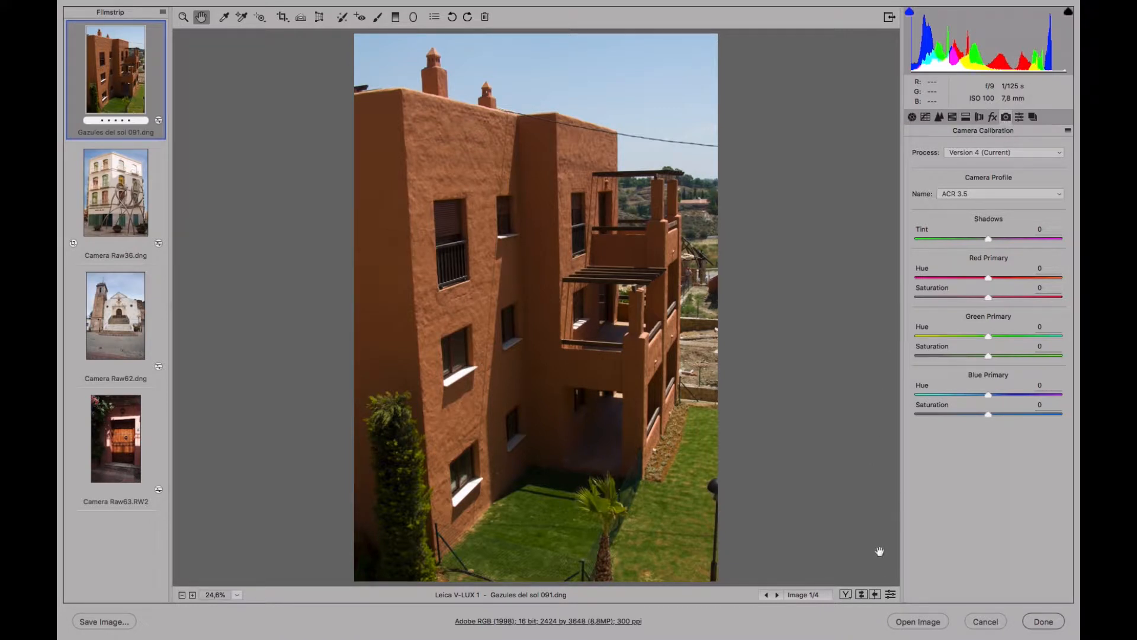
pyautogui.click(1027, 154)
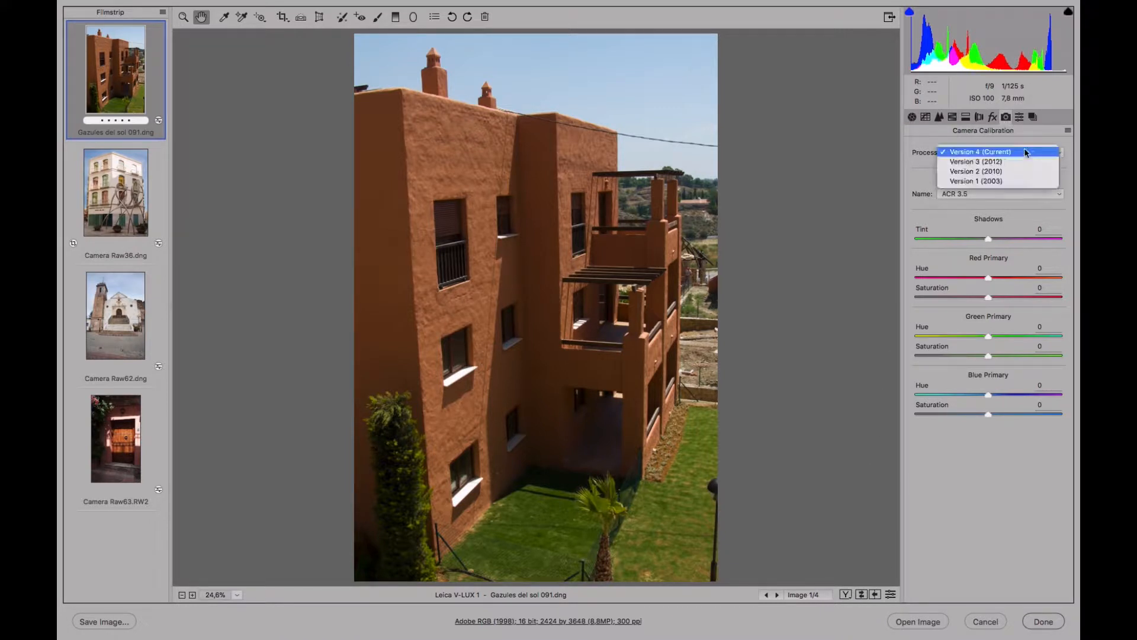
pyautogui.click(1005, 181)
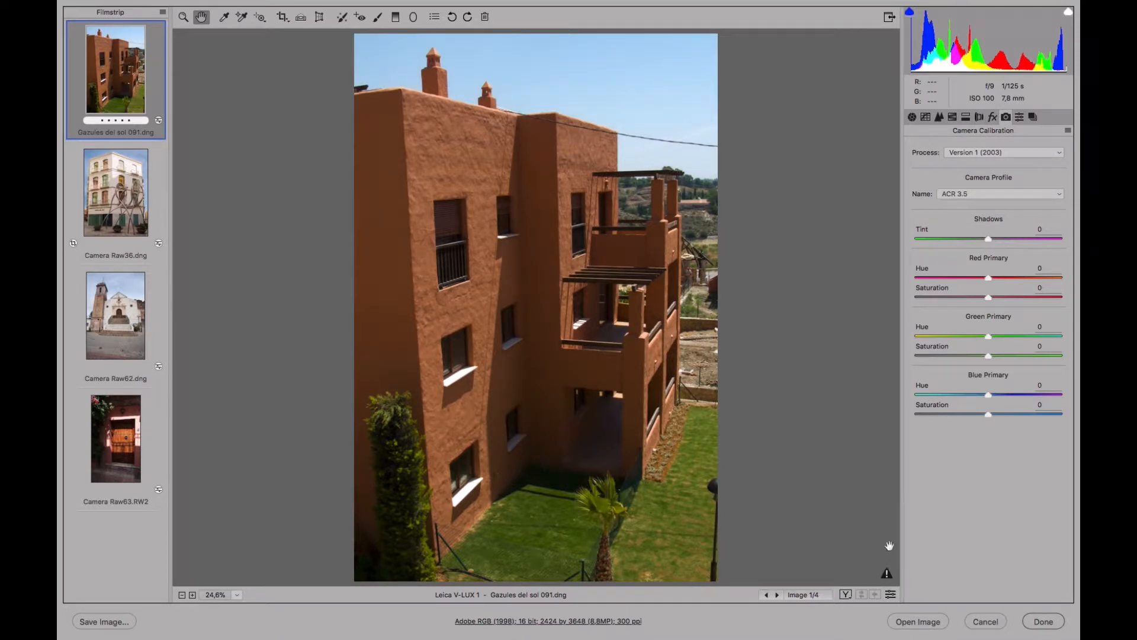
# Update the photo to the current process to examine its Basic adjustments, and restore Version 1 (2003).
pyautogui.click(887, 575)
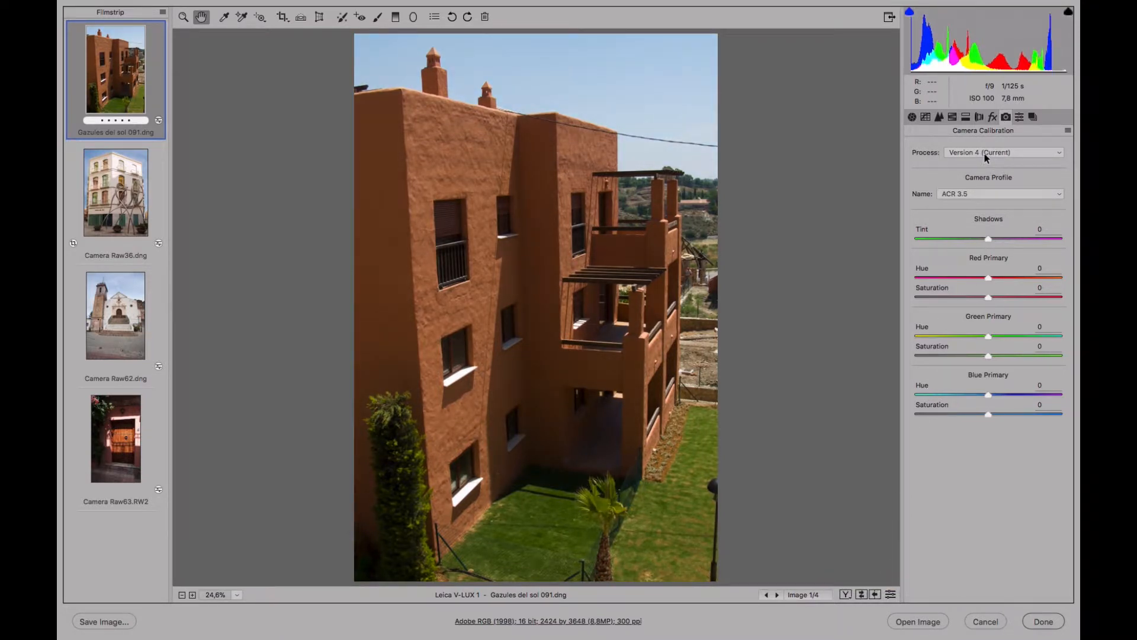
pyautogui.click(912, 118)
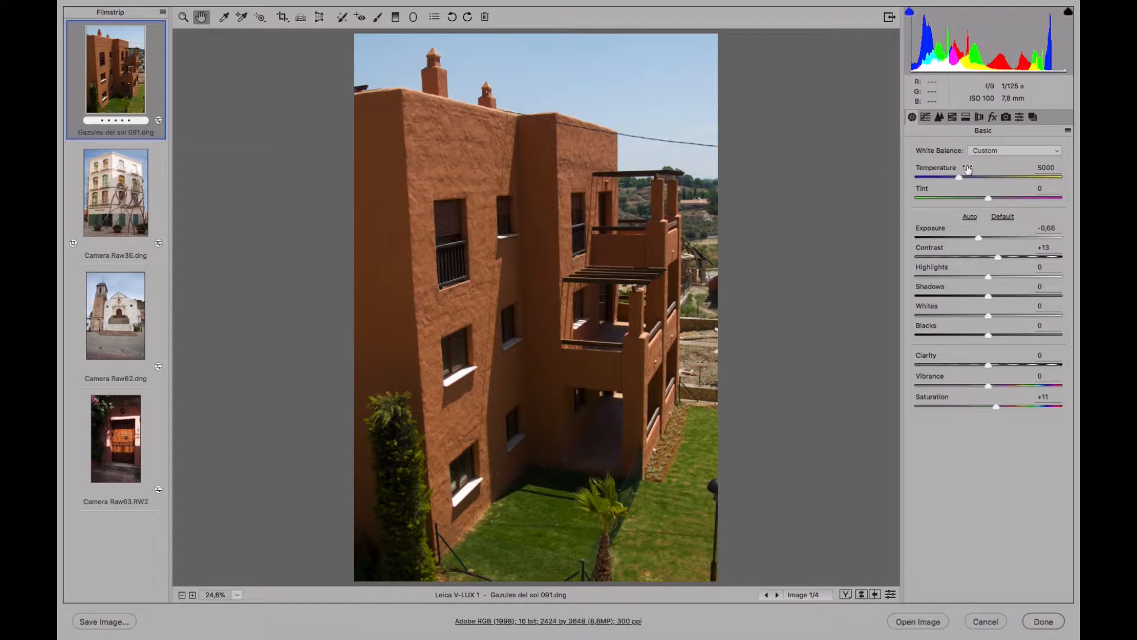
pyautogui.click(1006, 118)
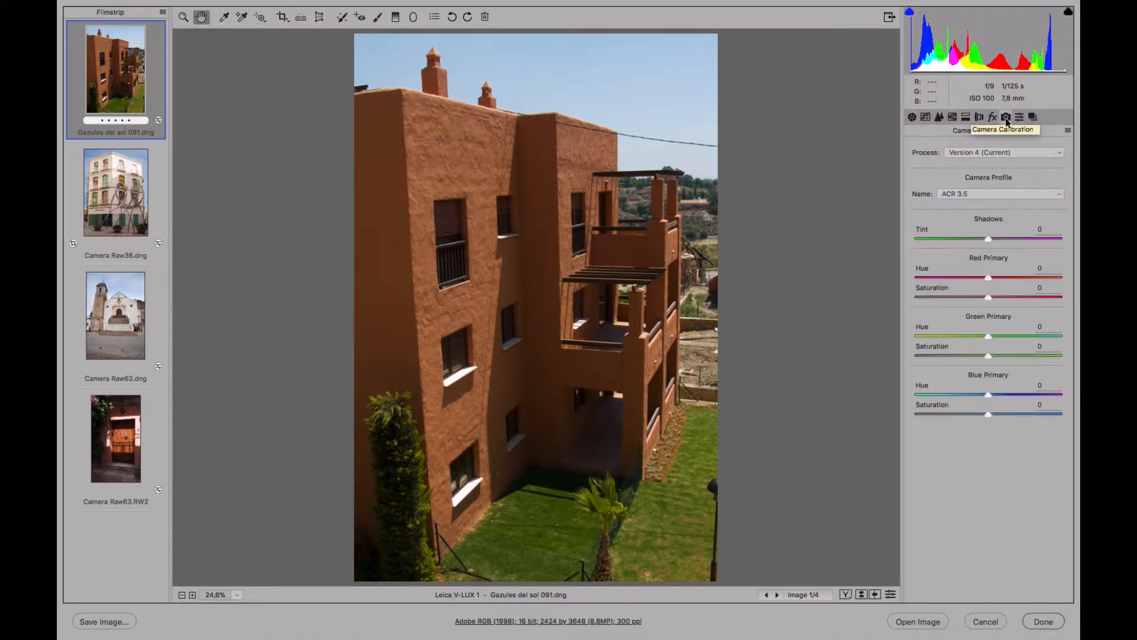
pyautogui.click(1000, 152)
pyautogui.click(996, 181)
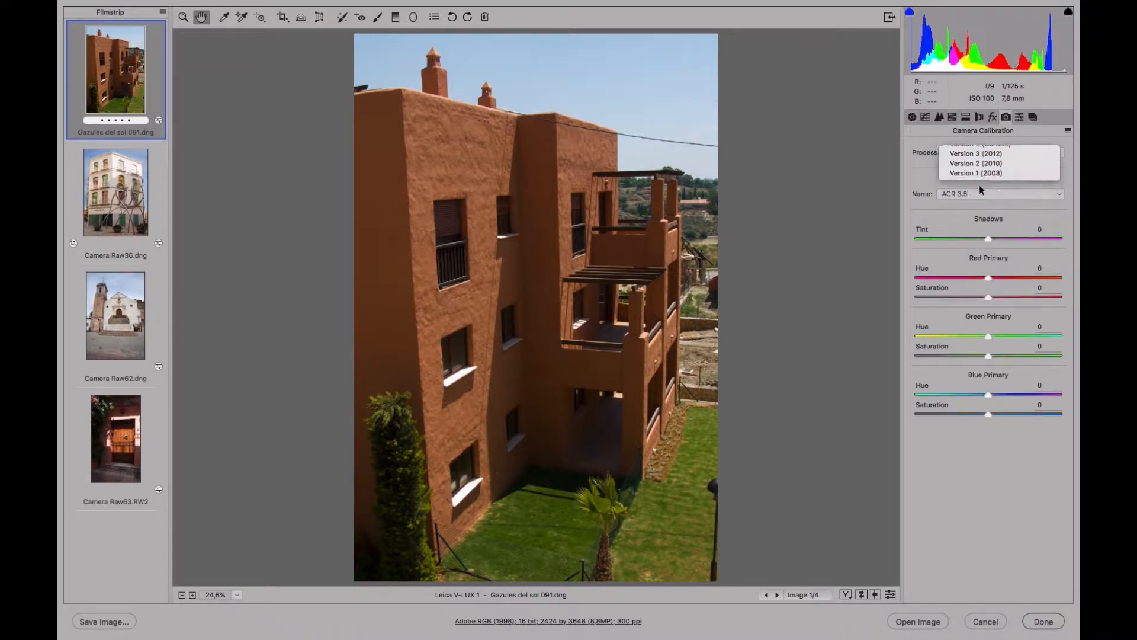
# Check the Basic adjustments under the 2003 process and update the photo to the current process version.
pyautogui.click(912, 116)
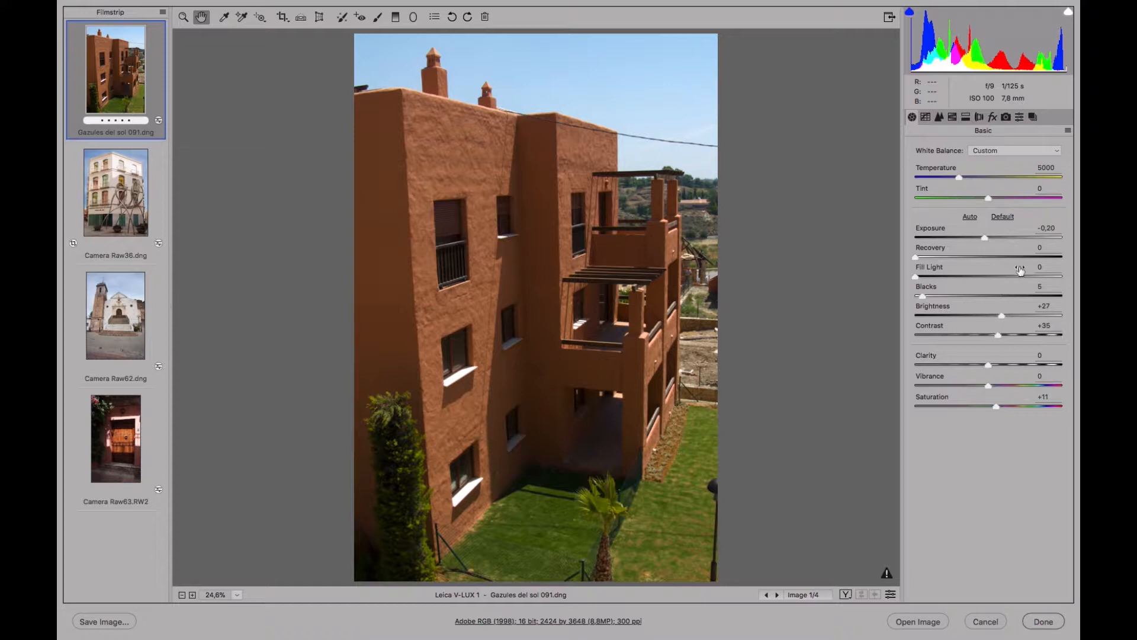
pyautogui.click(887, 573)
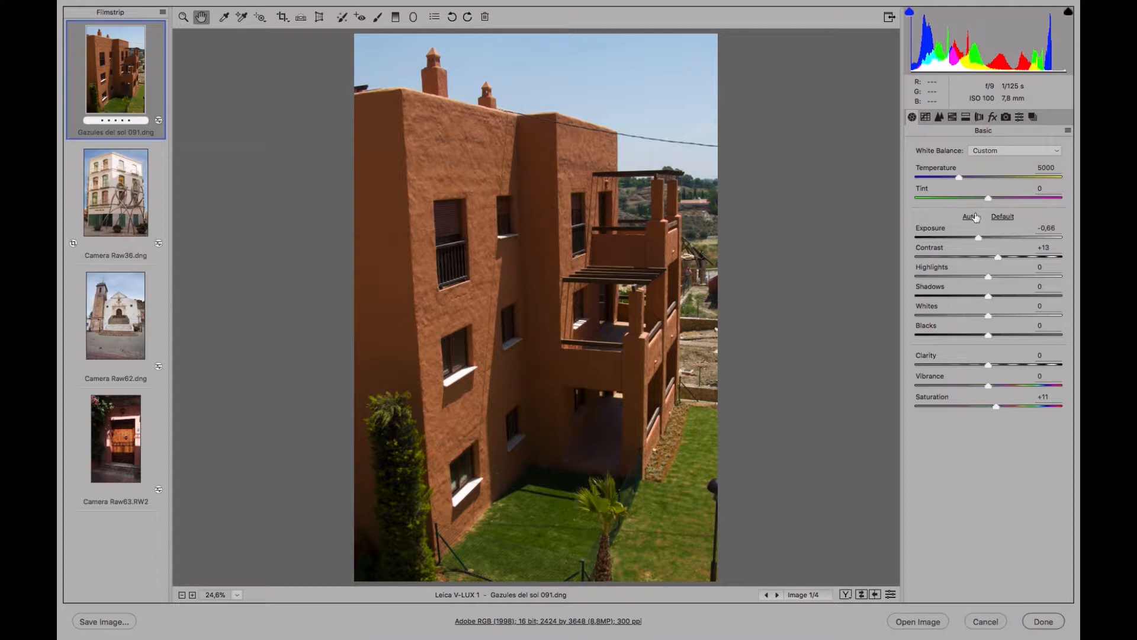
# Reset the photo's exposure, contrast and saturation to 0 and set its white balance to As Shot.
pyautogui.doubleClick(977, 236)
pyautogui.doubleClick(999, 257)
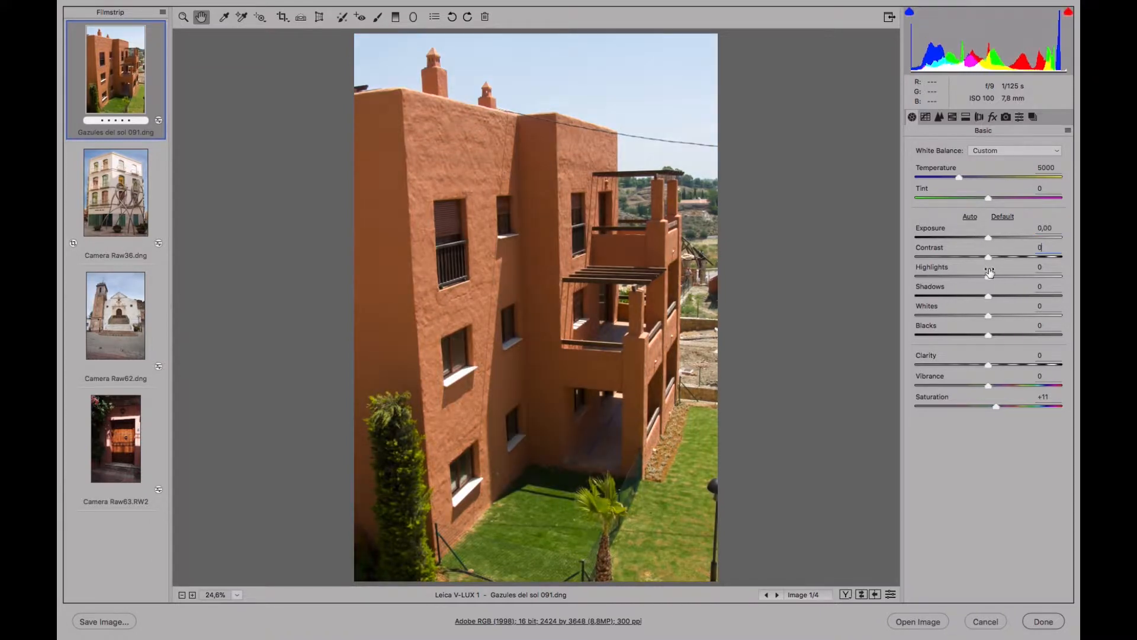
pyautogui.doubleClick(997, 406)
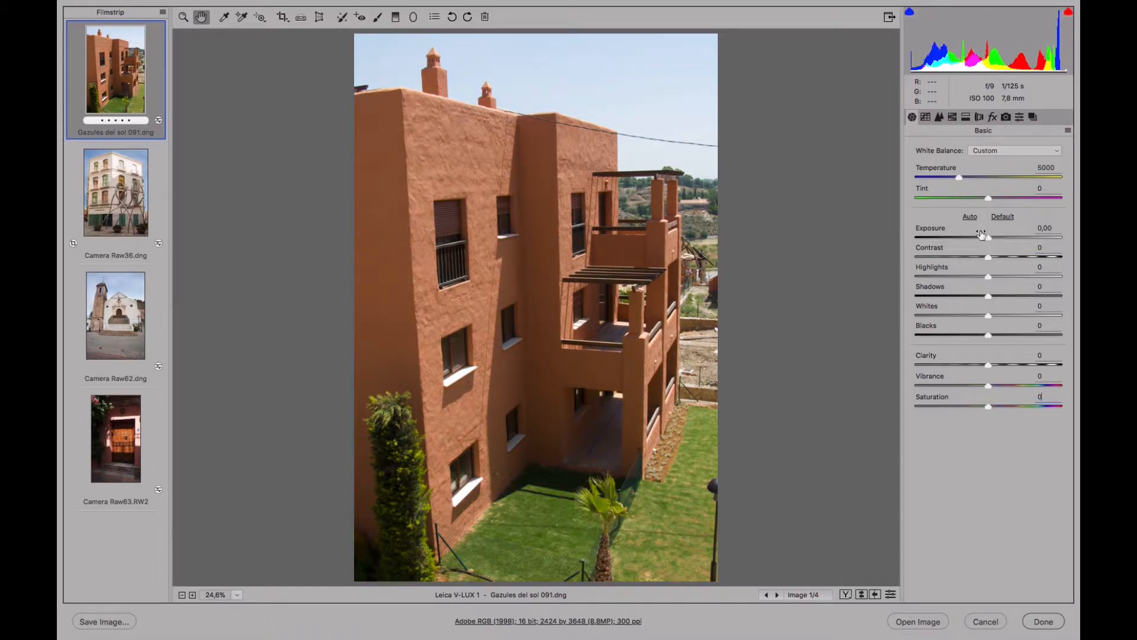
pyautogui.click(1006, 152)
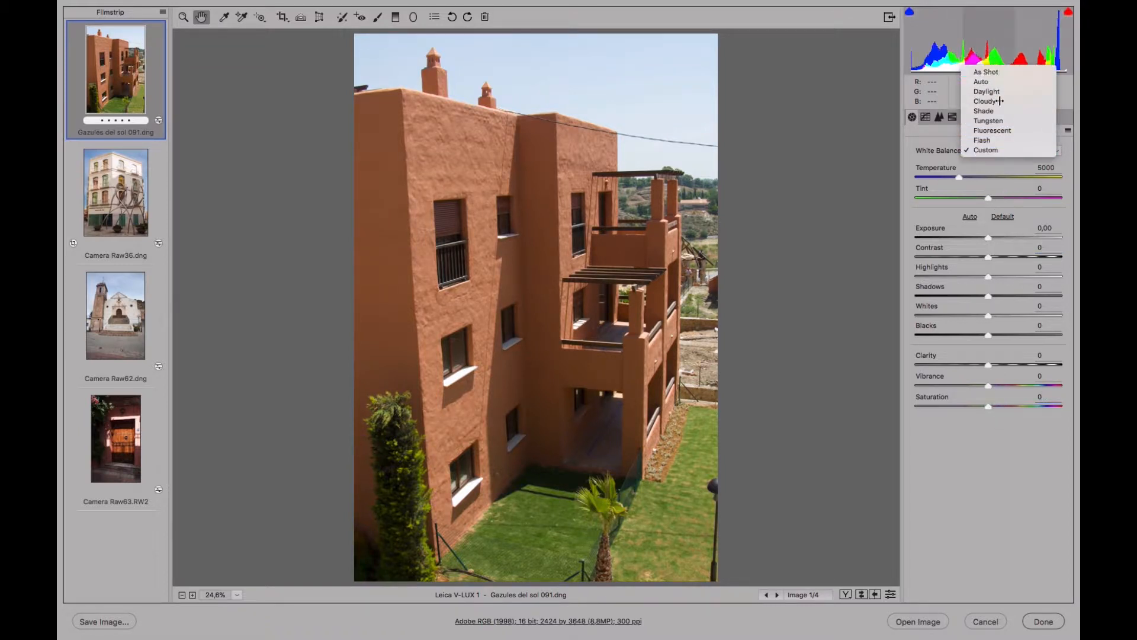
pyautogui.click(1000, 72)
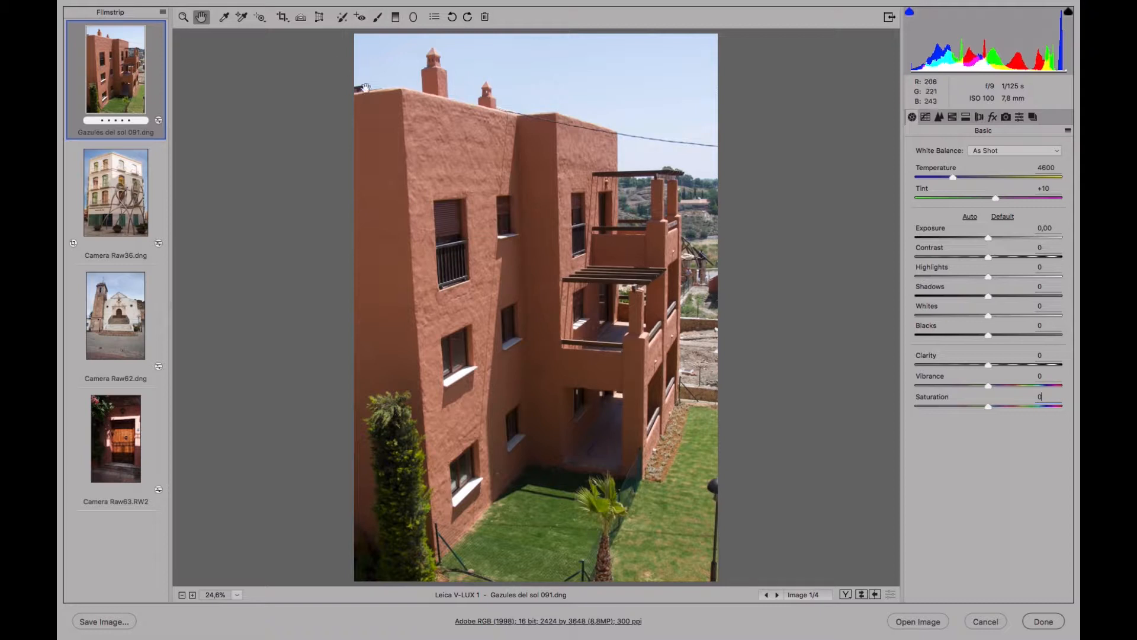
# Apply the Auto Upright perspective correction, switching it off and on to compare, and leave it on.
pyautogui.click(319, 18)
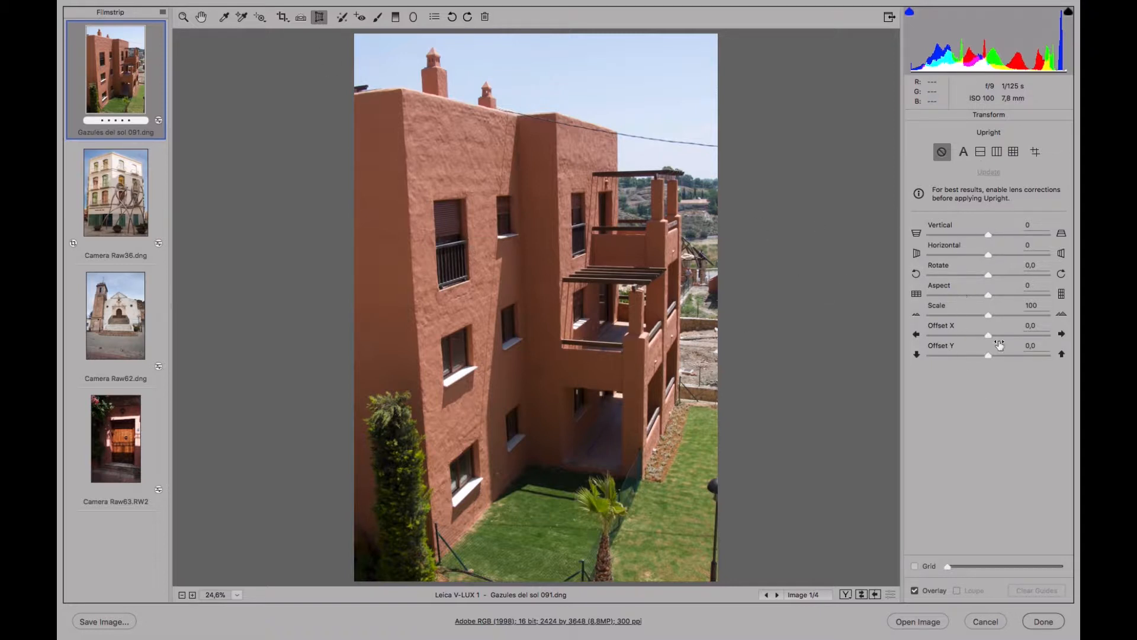
pyautogui.click(964, 152)
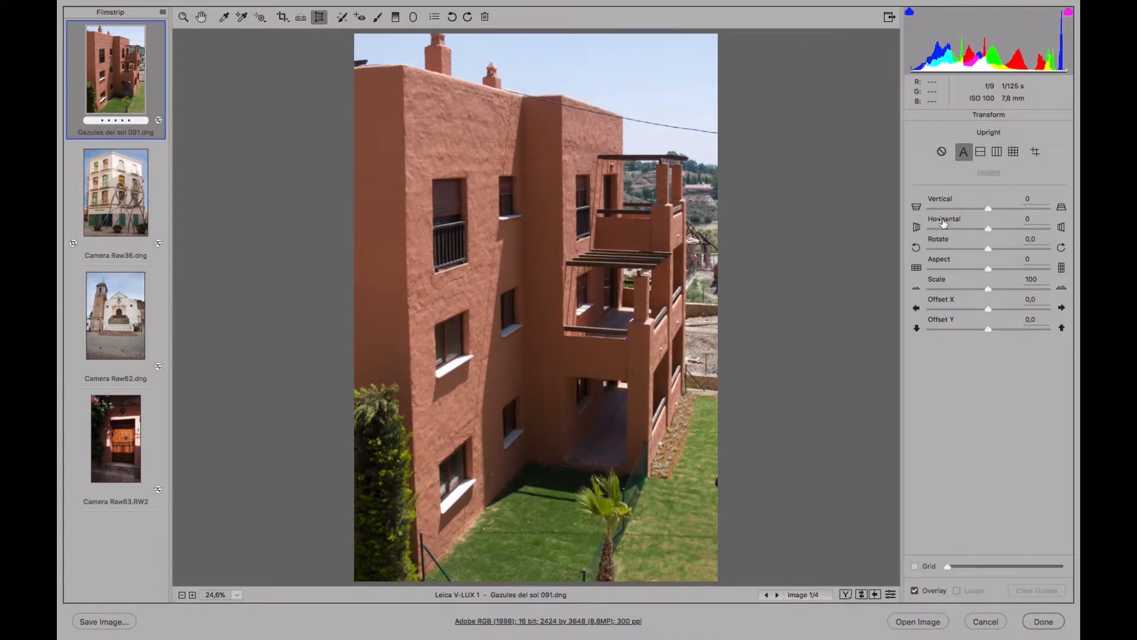
pyautogui.click(942, 153)
pyautogui.click(964, 153)
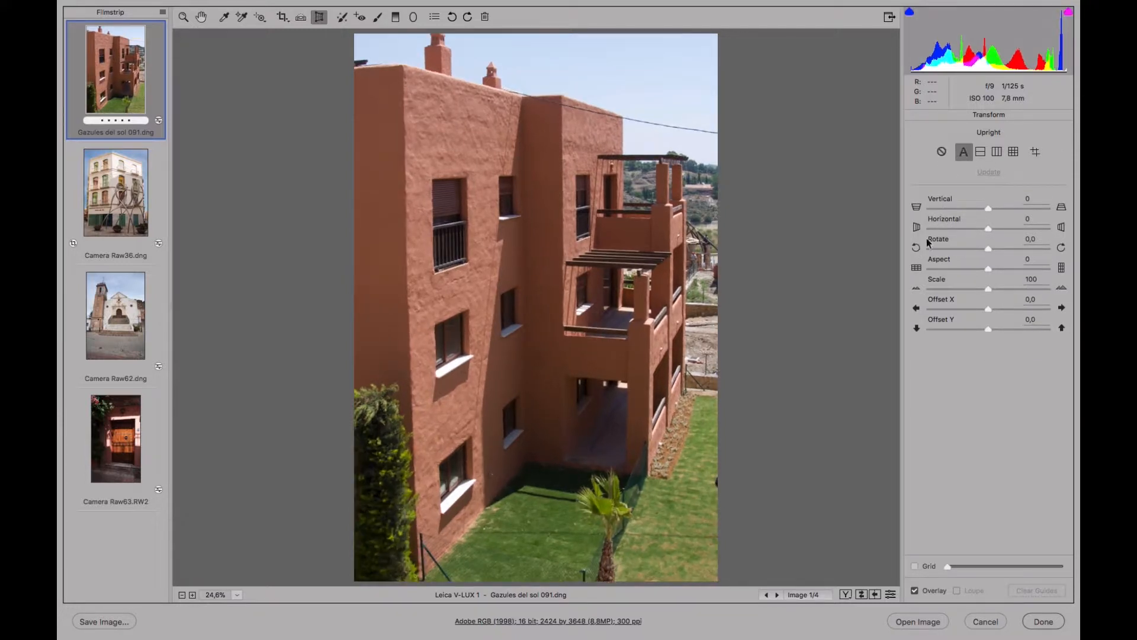
pyautogui.click(942, 152)
pyautogui.click(963, 152)
pyautogui.click(944, 158)
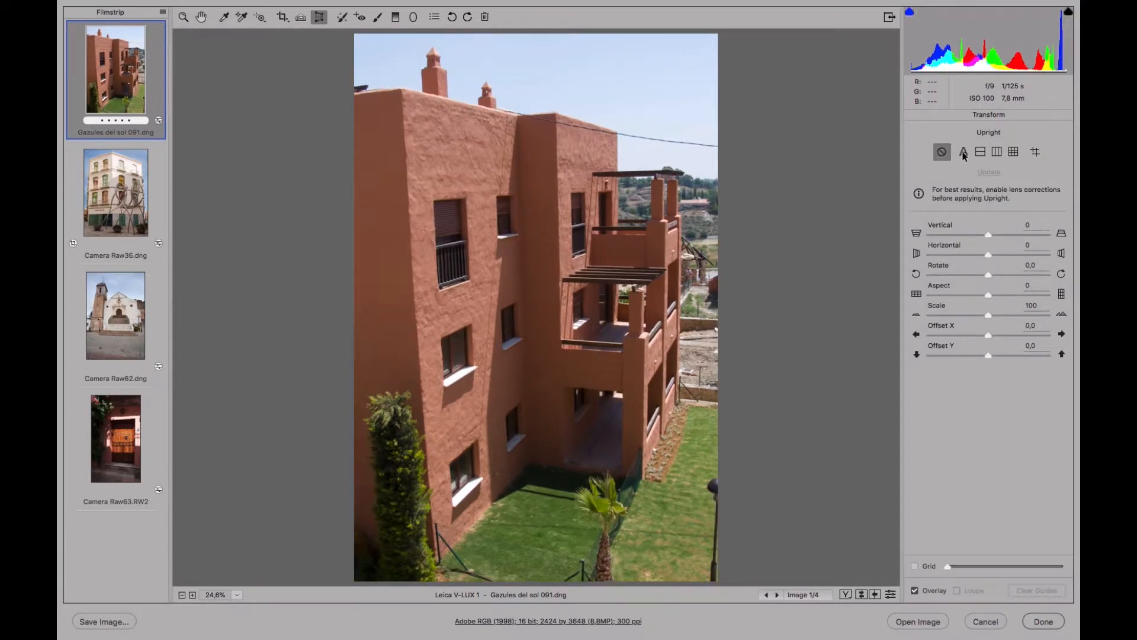
pyautogui.click(964, 153)
pyautogui.click(947, 155)
pyautogui.click(965, 155)
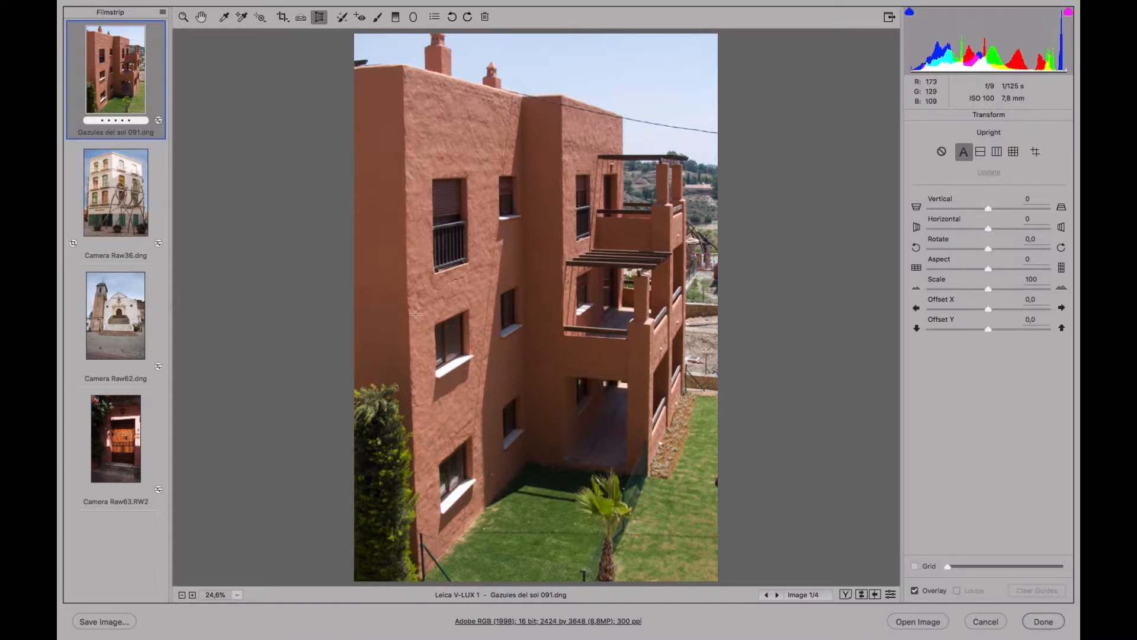
# Show the Transform grid and refine the perspective with Rotate +0.5 and Vertical +4.
pyautogui.click(916, 567)
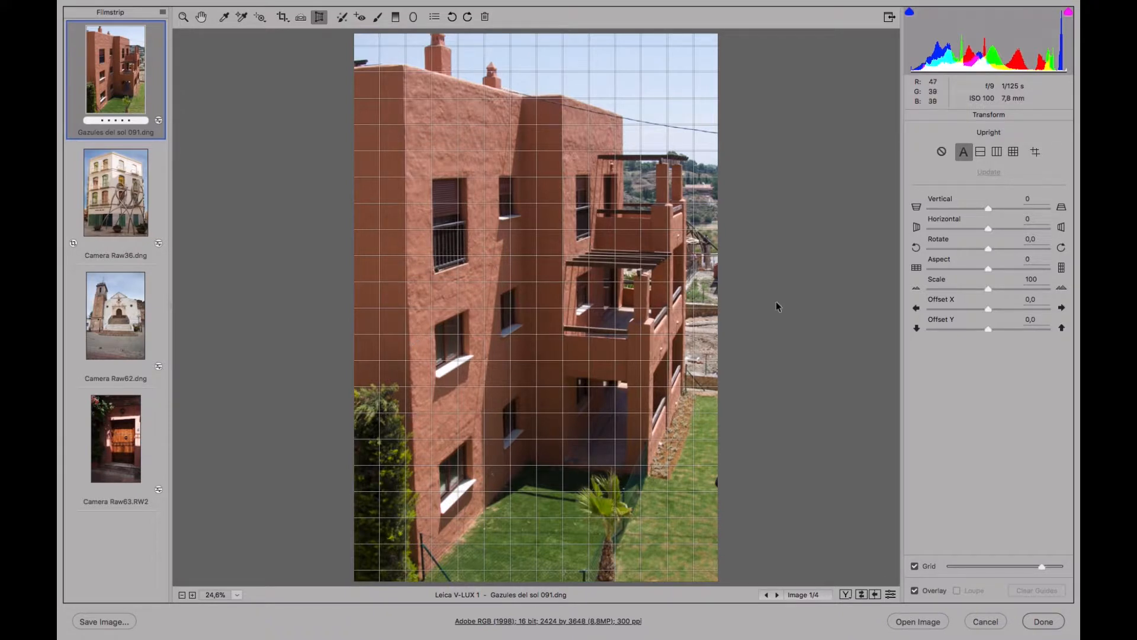
pyautogui.moveTo(987, 248); pyautogui.dragTo(990, 246)
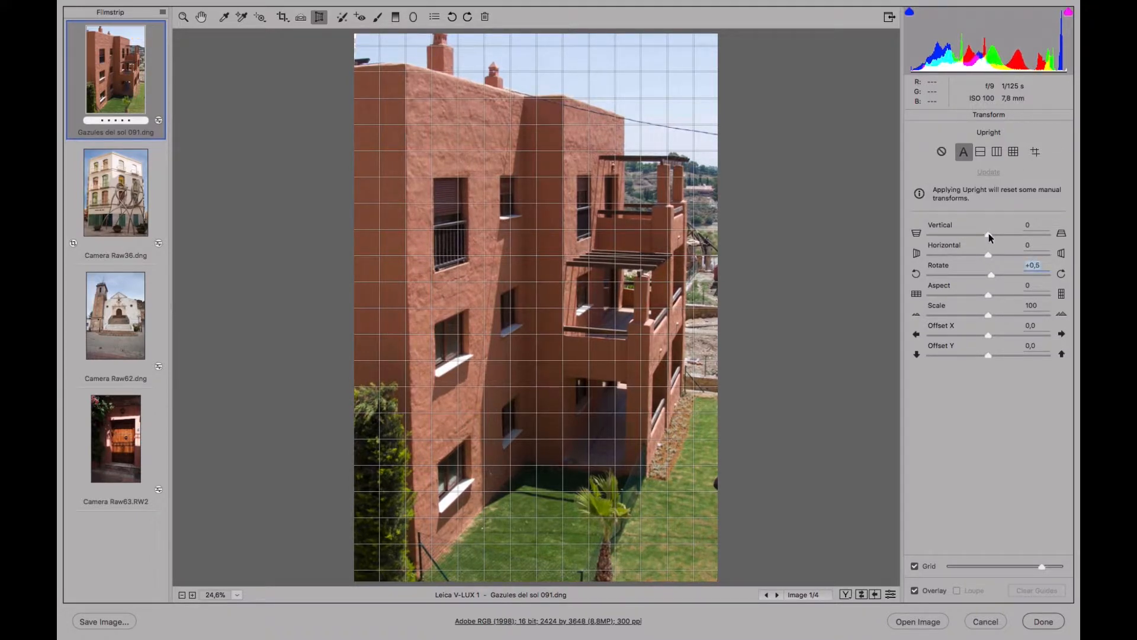
pyautogui.moveTo(988, 232); pyautogui.dragTo(991, 234)
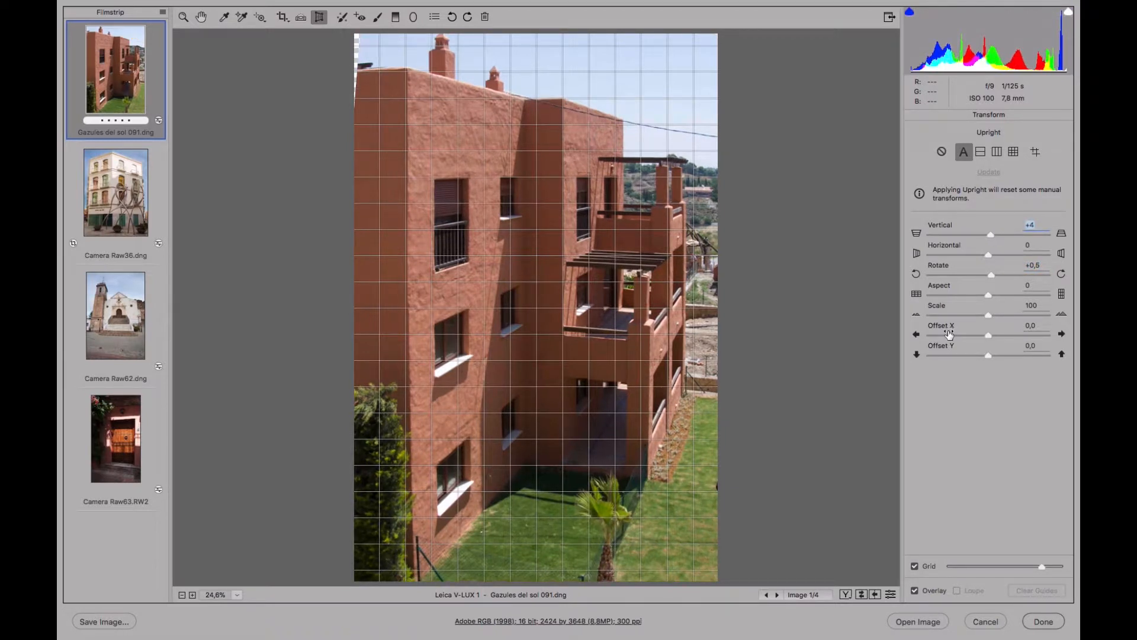
# Crop the photo to exclude the transparent strip along its left edge, keeping about 2383 by 3629 pixels.
pyautogui.click(283, 16)
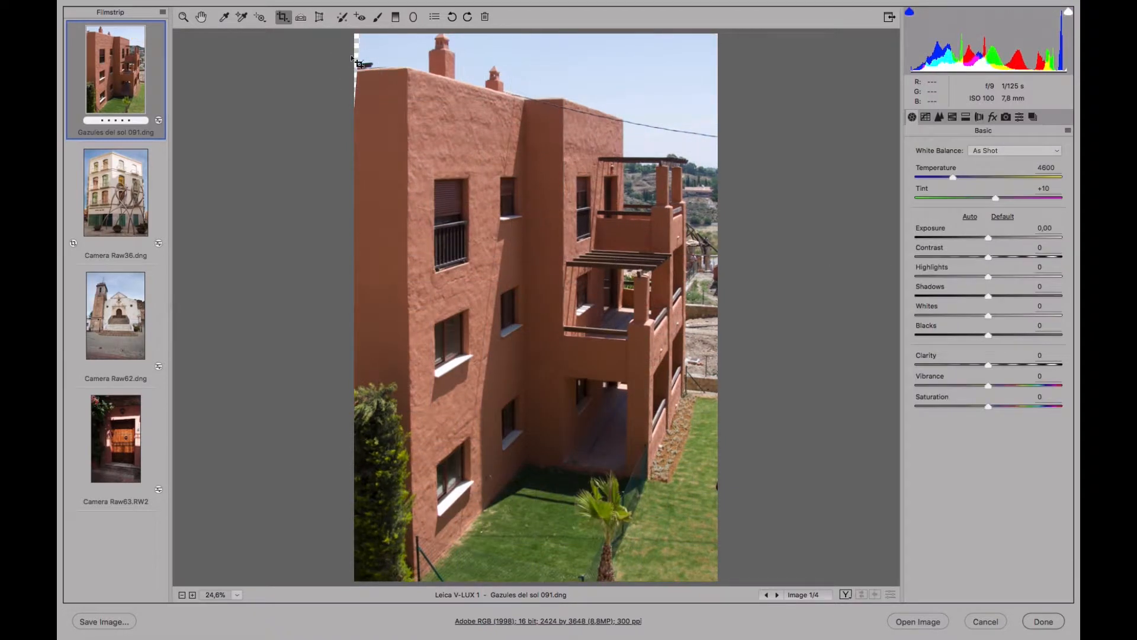
pyautogui.moveTo(363, 39); pyautogui.dragTo(786, 545)
pyautogui.press('z')
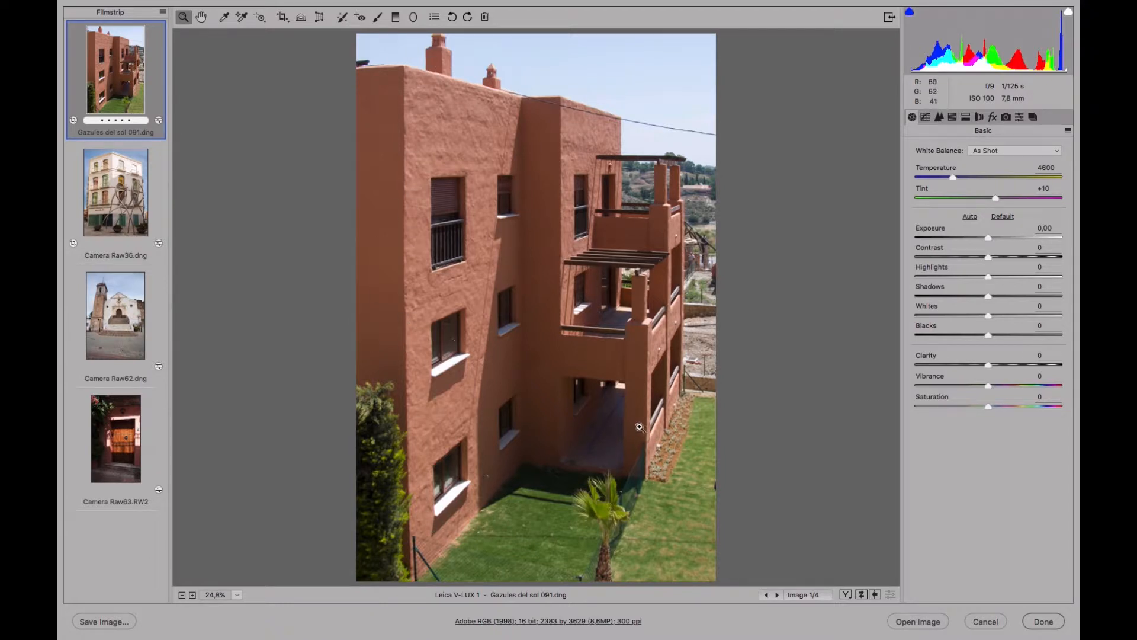
# Try positive and negative manual lens distortion corrections and set the distortion amount to +11.
pyautogui.click(980, 117)
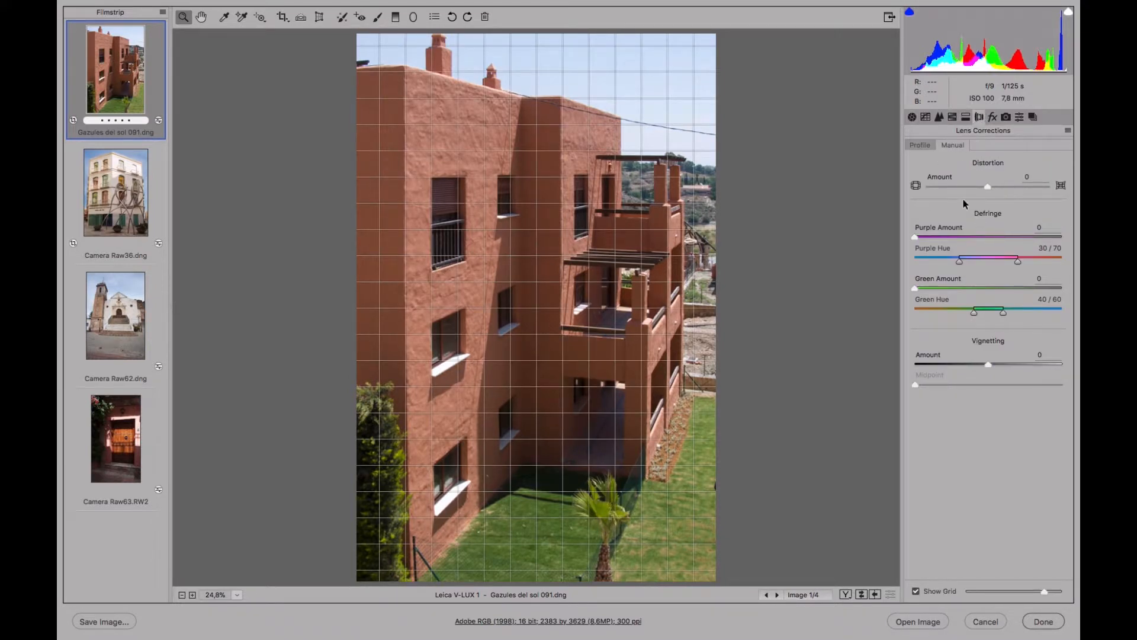
pyautogui.moveTo(987, 185); pyautogui.dragTo(993, 183)
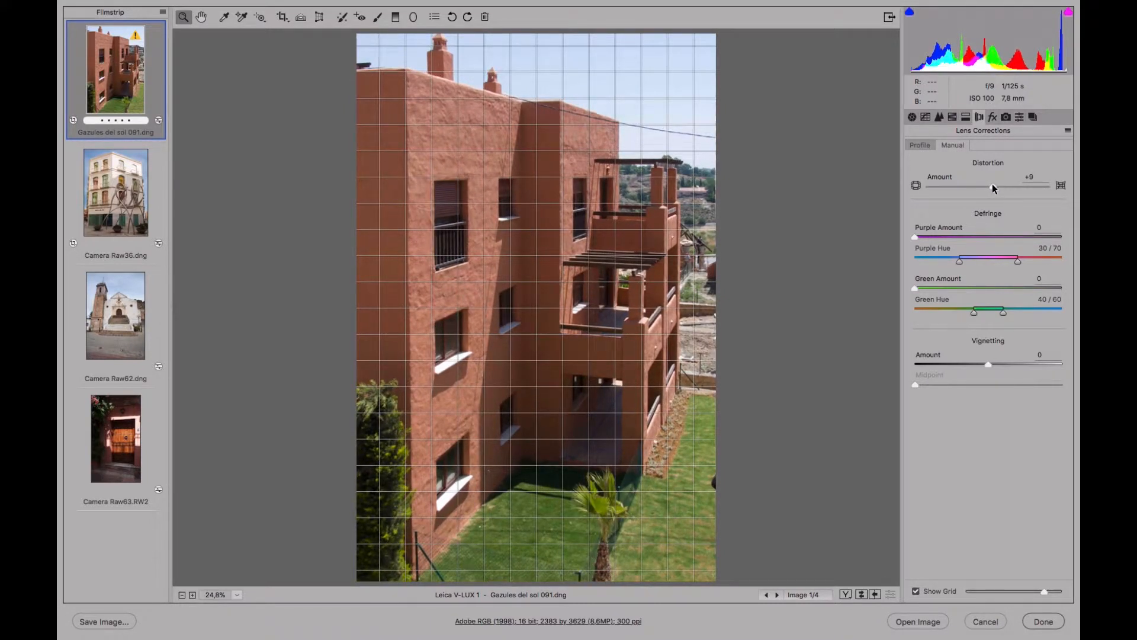
pyautogui.moveTo(993, 184); pyautogui.dragTo(993, 184)
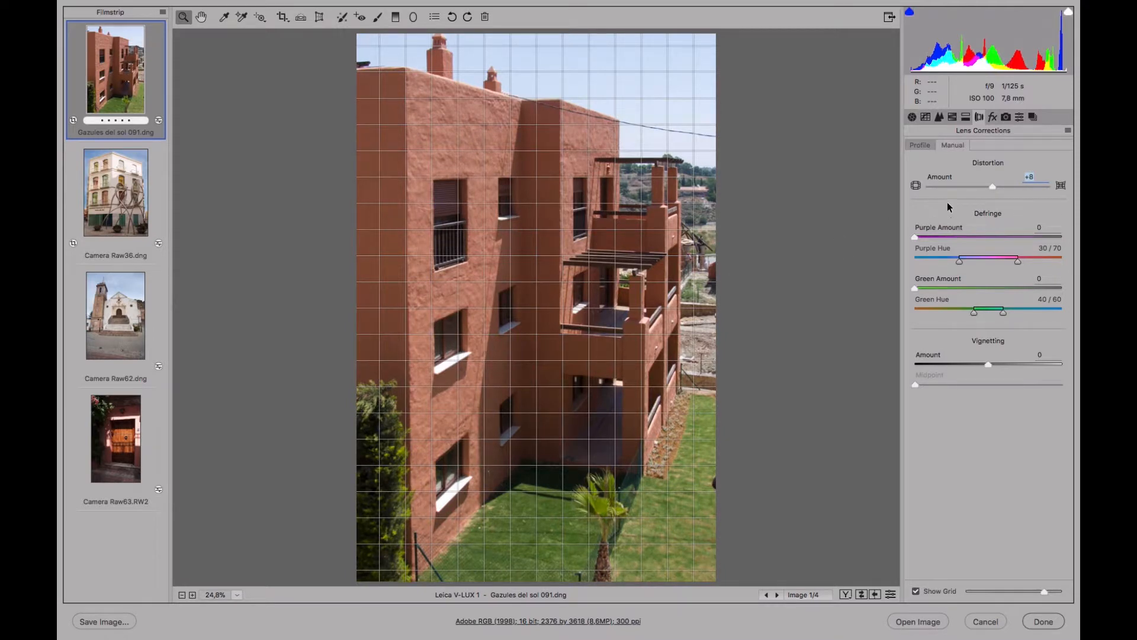
pyautogui.moveTo(991, 186); pyautogui.dragTo(973, 186)
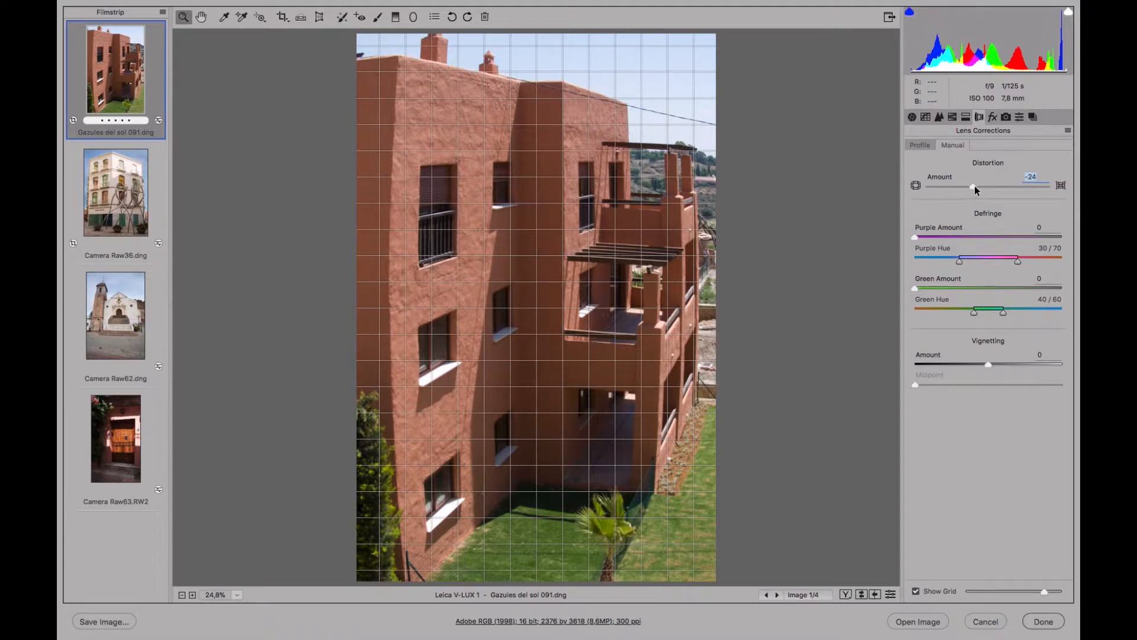
pyautogui.moveTo(975, 186); pyautogui.dragTo(996, 182)
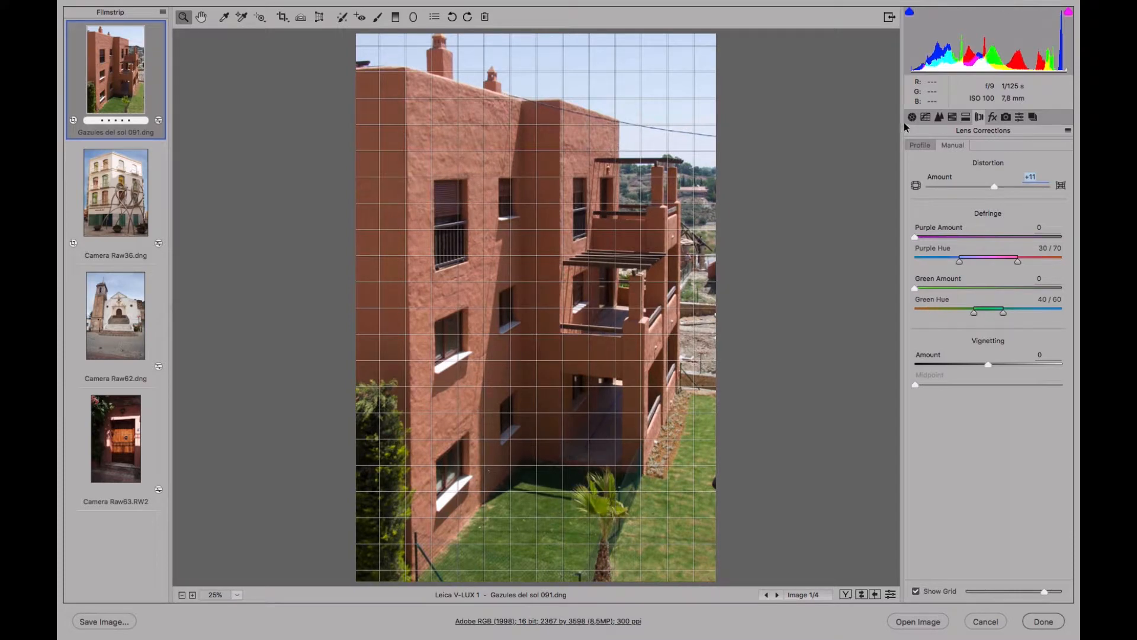
# Compare the photo before and after correction in the side-by-side and split views, and return to the single view.
pyautogui.click(846, 595)
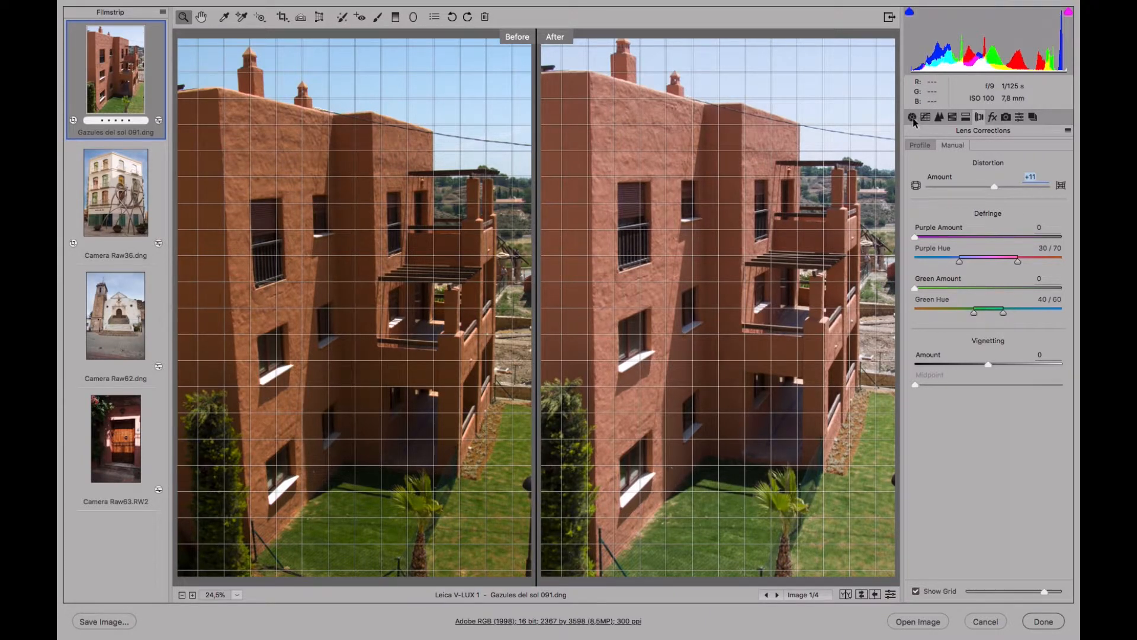
pyautogui.click(237, 595)
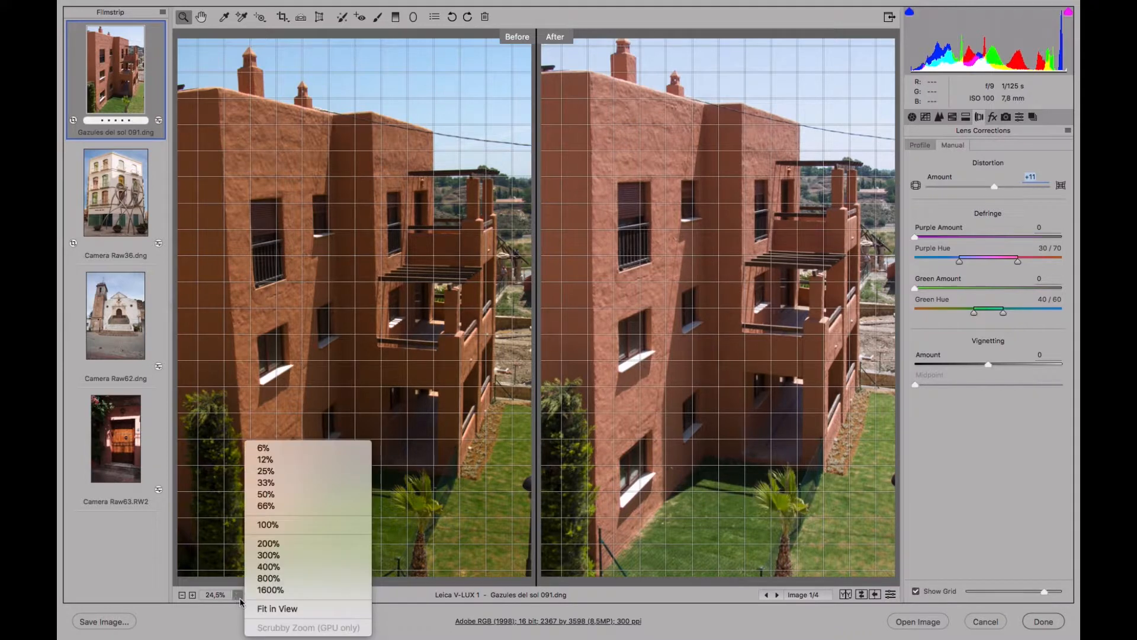
pyautogui.click(279, 606)
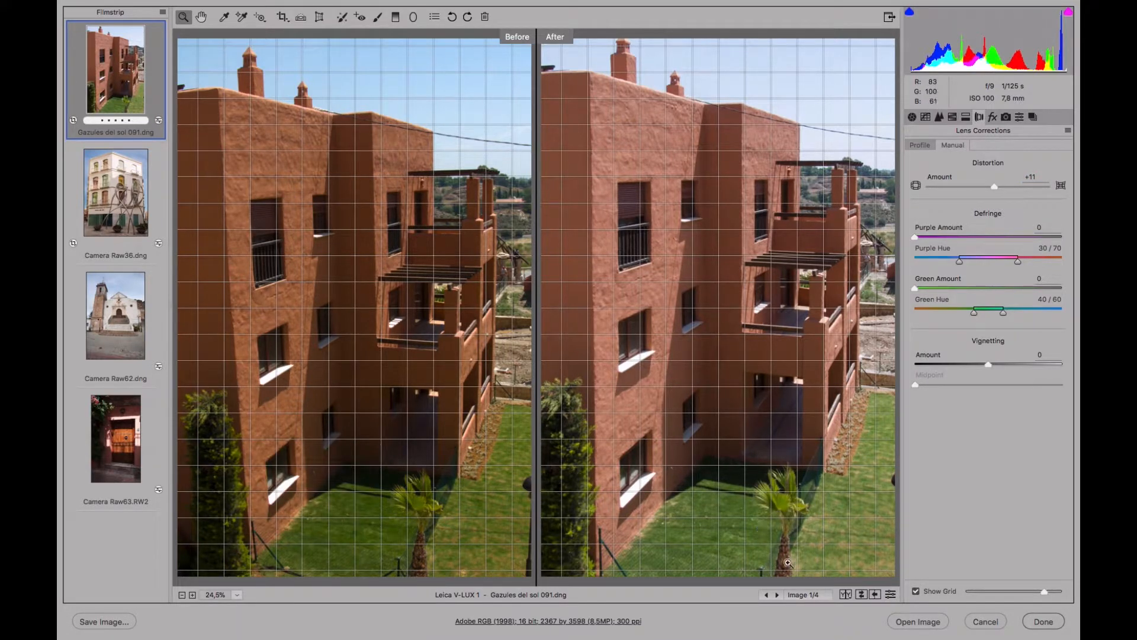
pyautogui.click(845, 594)
pyautogui.click(846, 595)
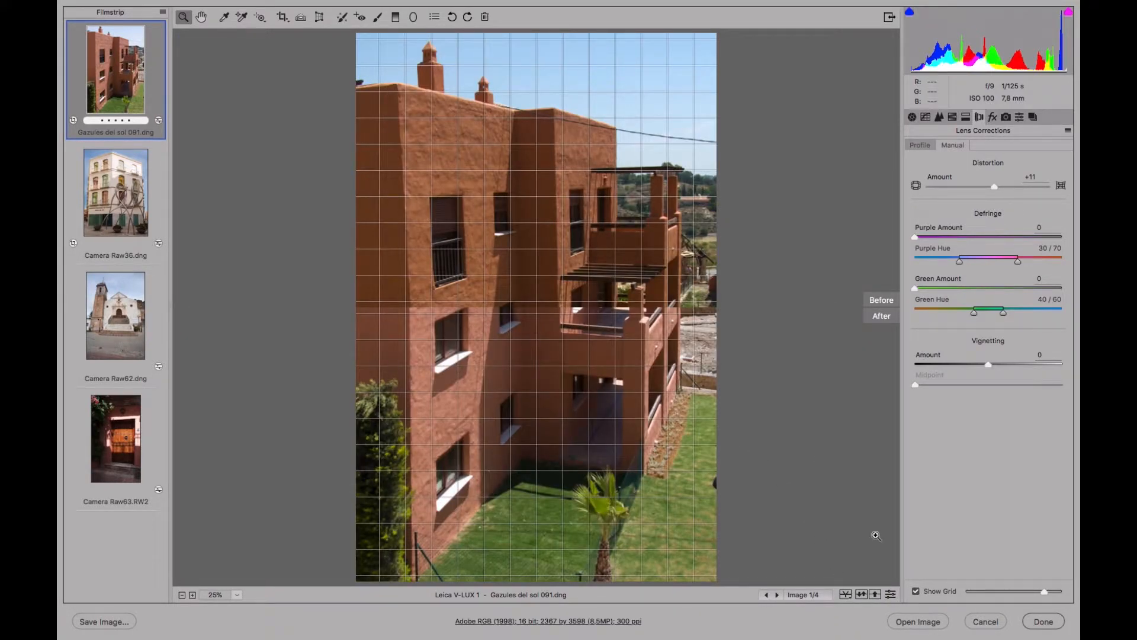
pyautogui.click(845, 595)
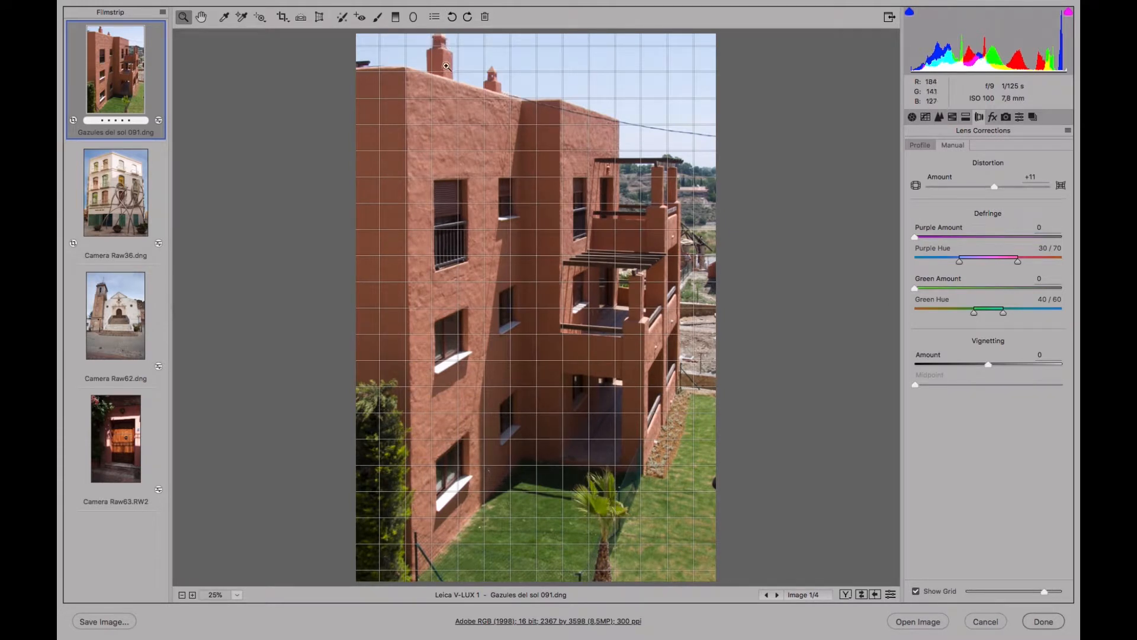
# Tighten the crop on the photo's left and right sides and extend it to the upper edge, about 2322 by 3627 pixels.
pyautogui.click(282, 17)
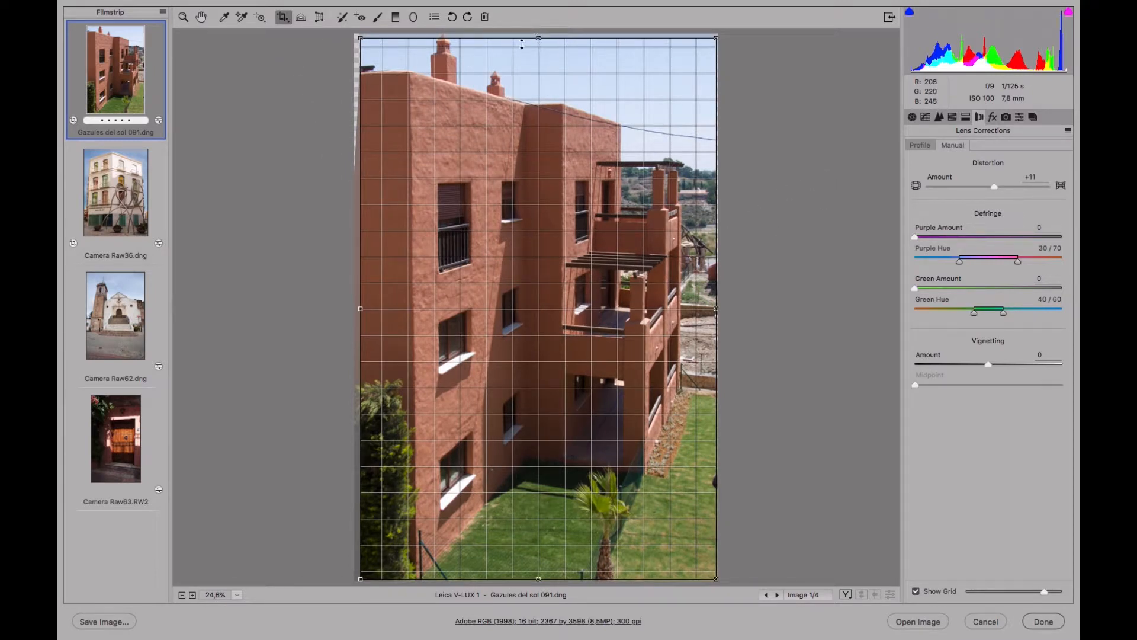
pyautogui.moveTo(359, 307); pyautogui.dragTo(362, 308)
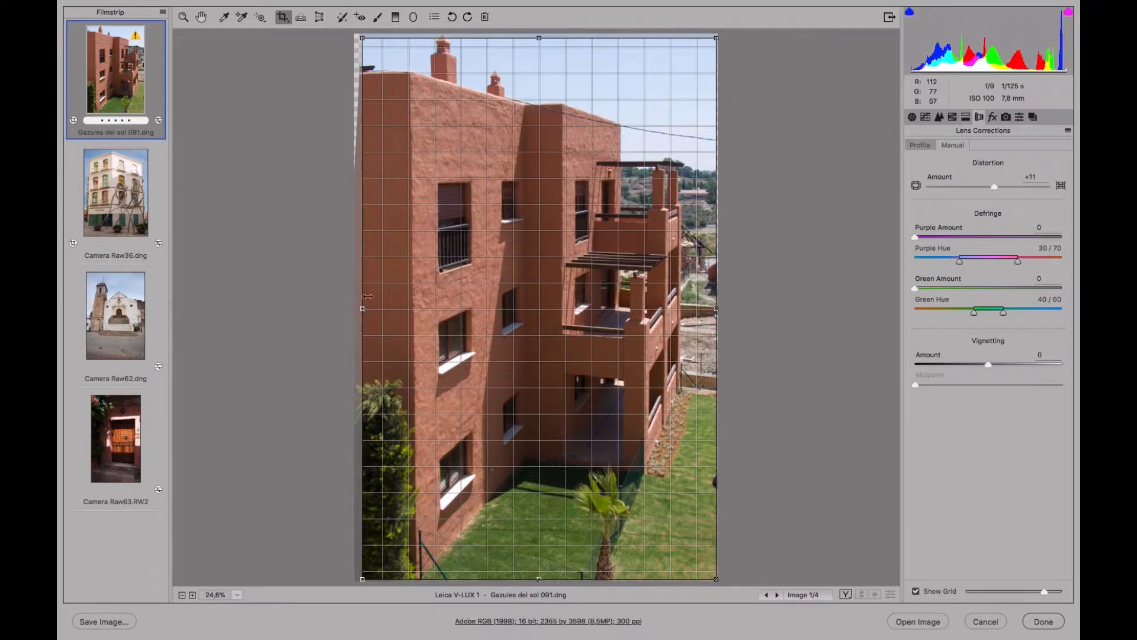
pyautogui.moveTo(717, 36); pyautogui.dragTo(712, 40)
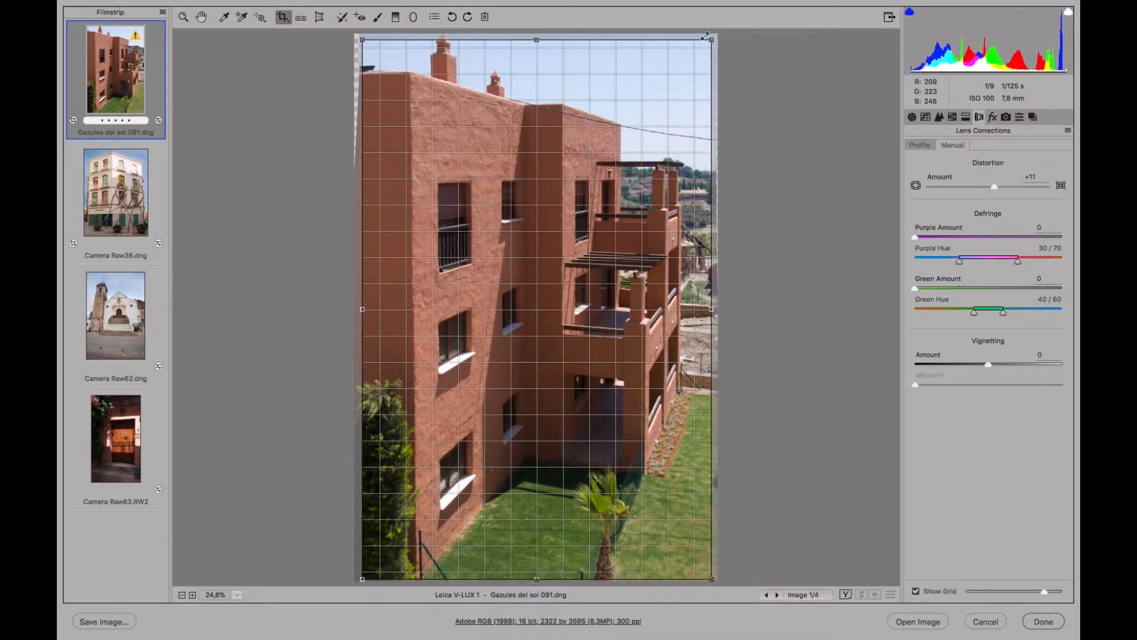
pyautogui.moveTo(537, 39); pyautogui.dragTo(537, 33)
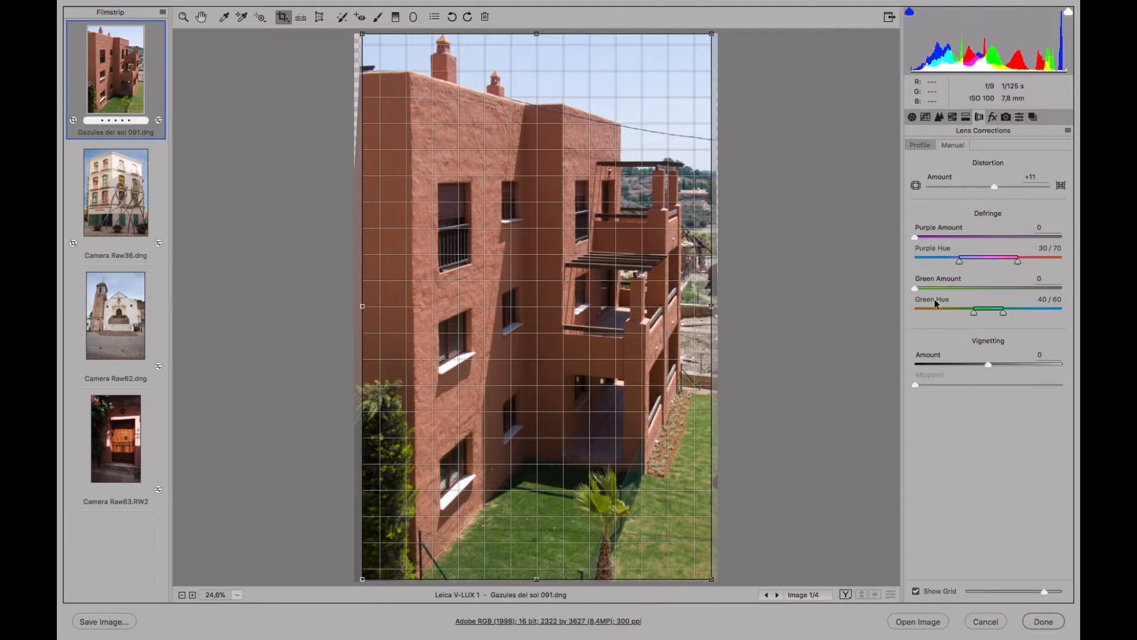
# Set the Transform scale to 91 and raise the crop's lower edge for a crop of about 2124 by 3256 pixels.
pyautogui.click(320, 18)
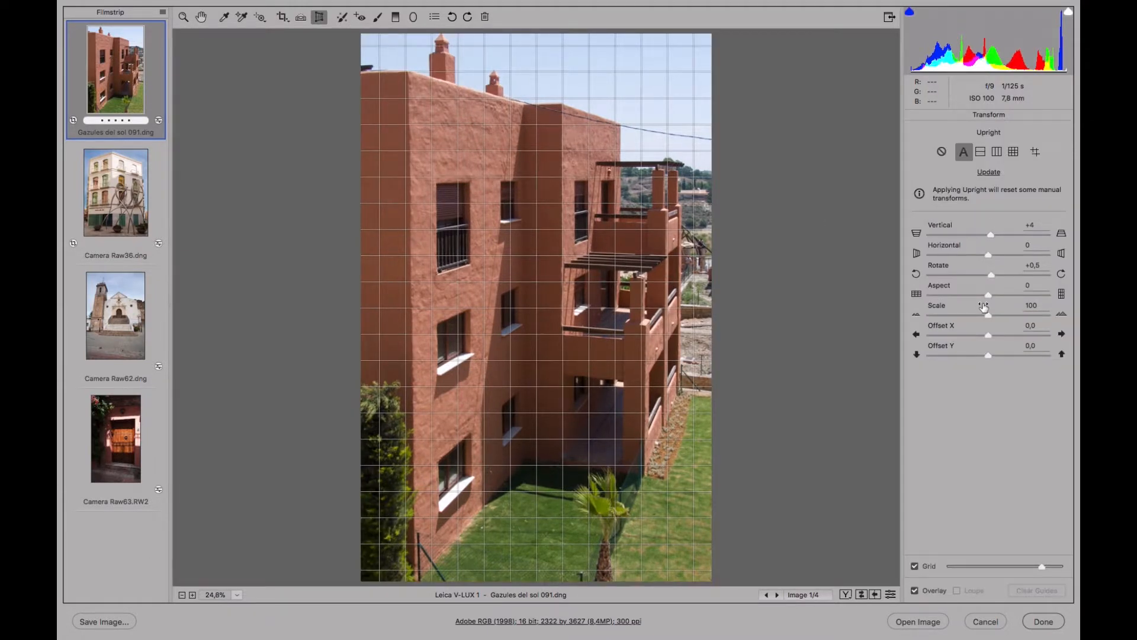
pyautogui.moveTo(988, 316); pyautogui.dragTo(975, 311)
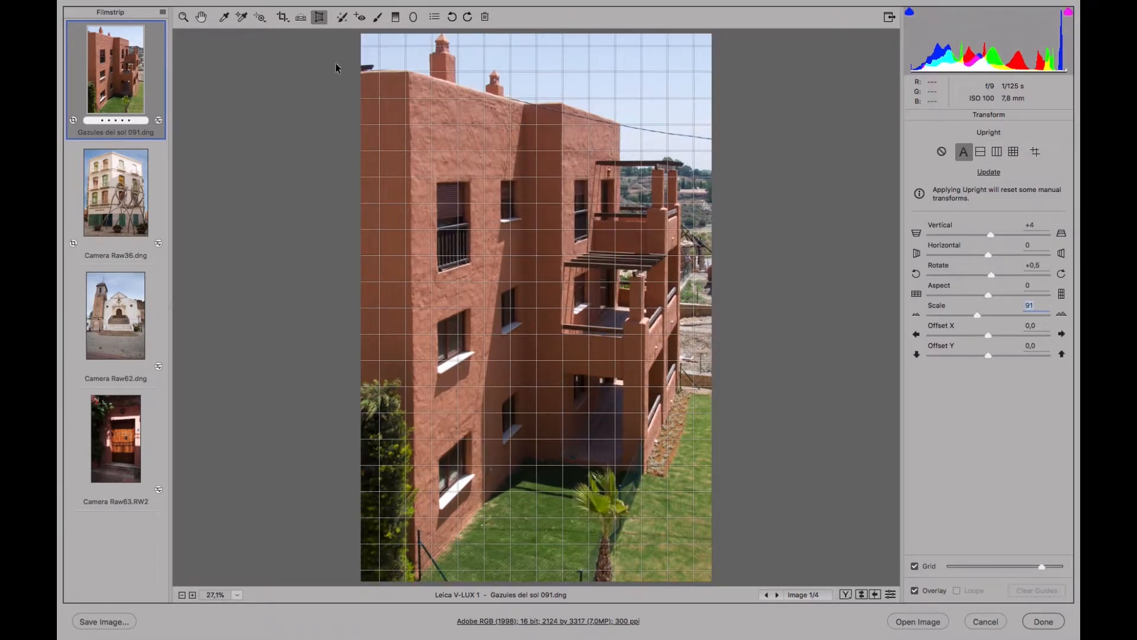
pyautogui.click(283, 17)
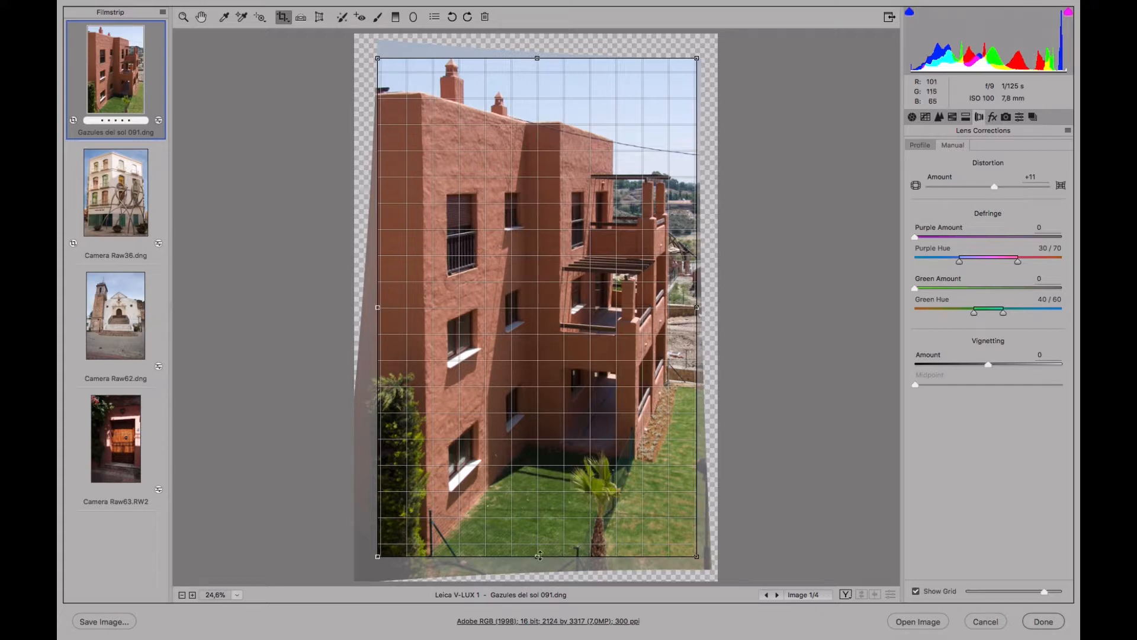
pyautogui.moveTo(536, 557)
pyautogui.mouseDown()
pyautogui.moveTo(538, 570)
pyautogui.moveTo(546, 548)
pyautogui.mouseUp()
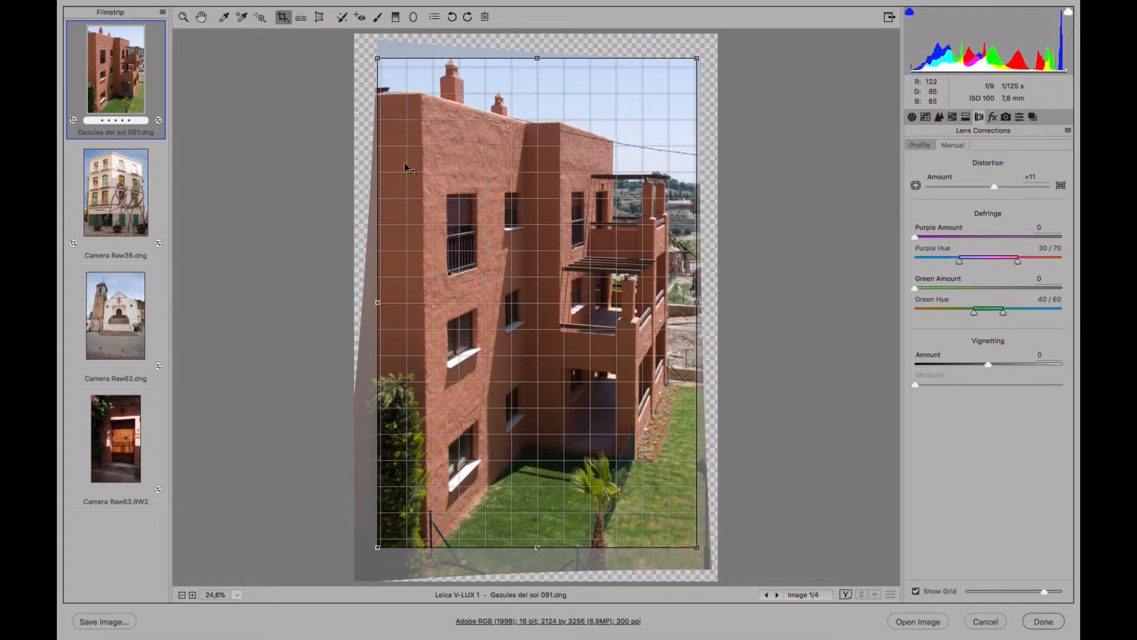
pyautogui.press('z')
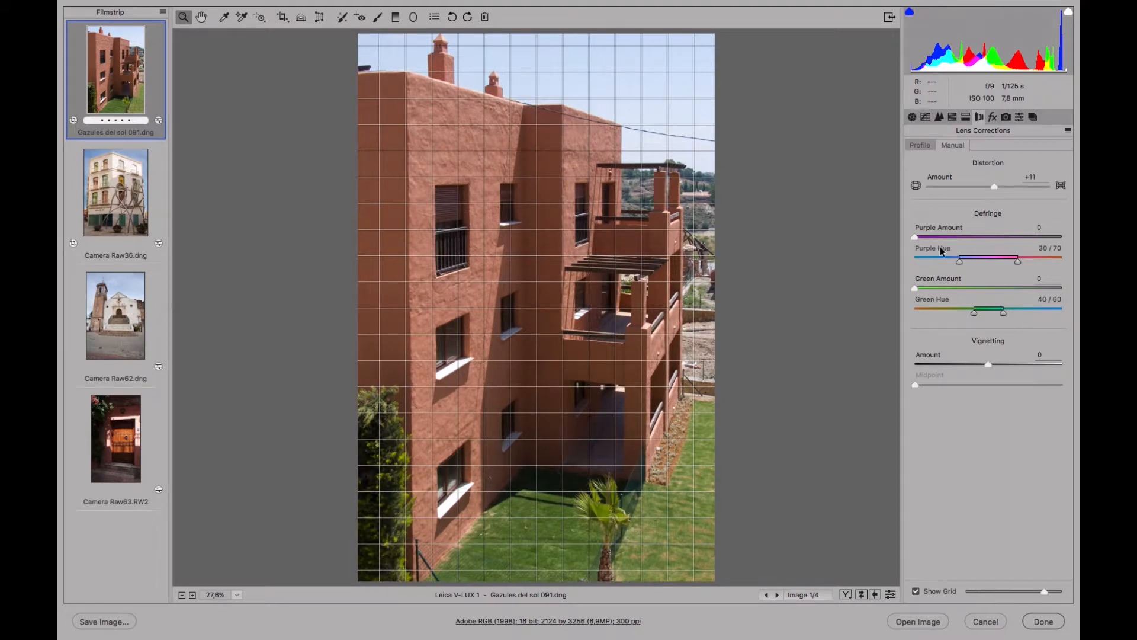
# Turn off the Transform grid and switch to the Hand tool.
pyautogui.click(318, 13)
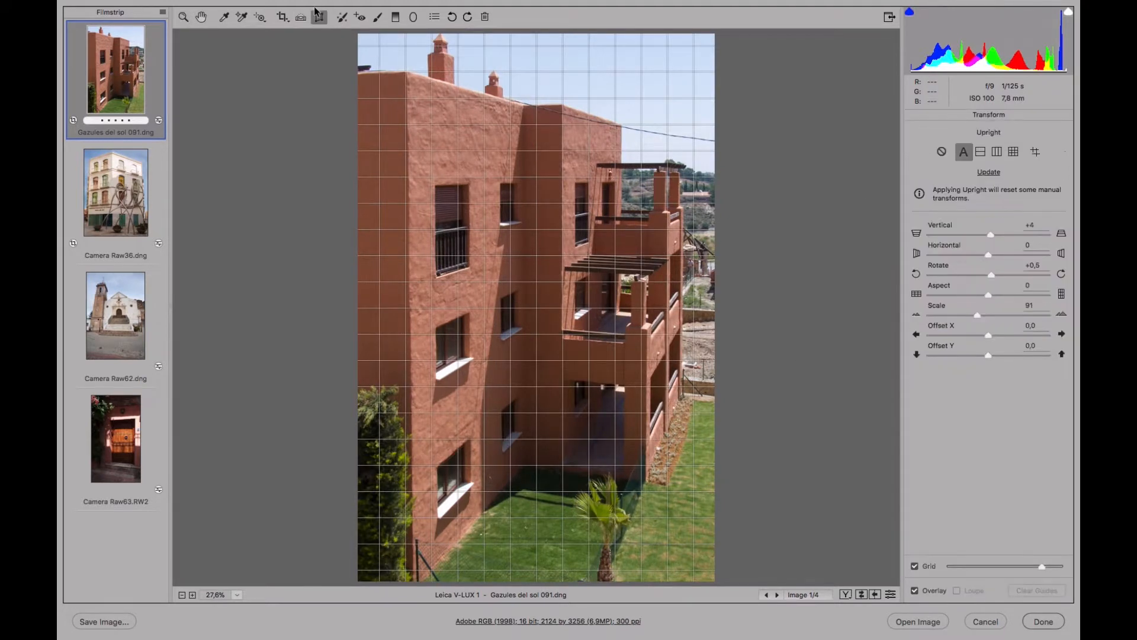
pyautogui.click(916, 567)
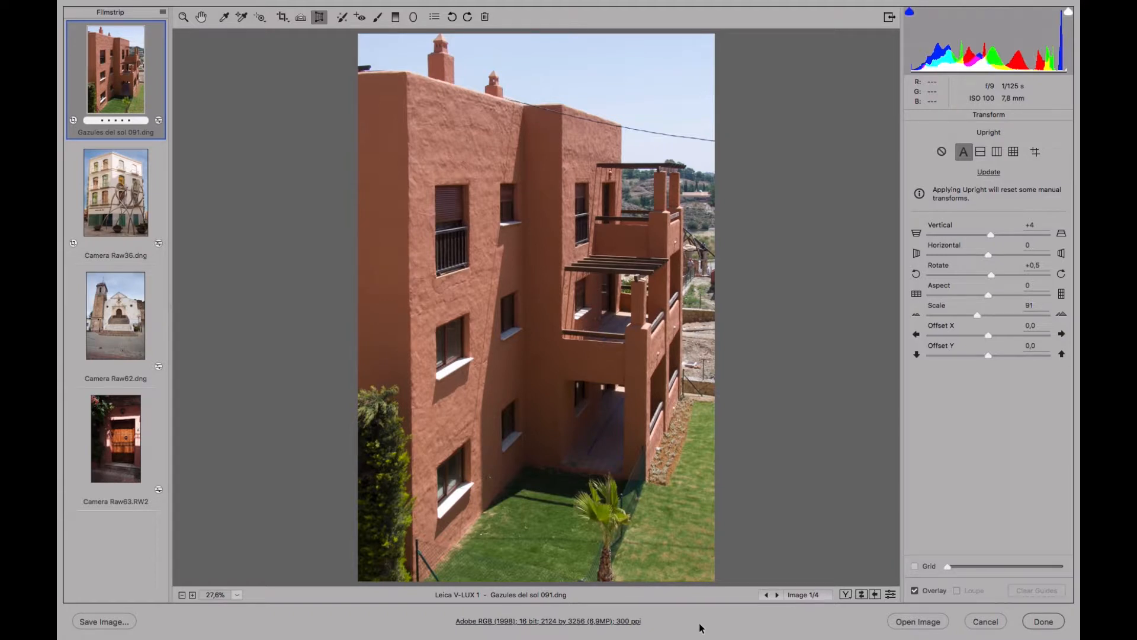
pyautogui.click(205, 17)
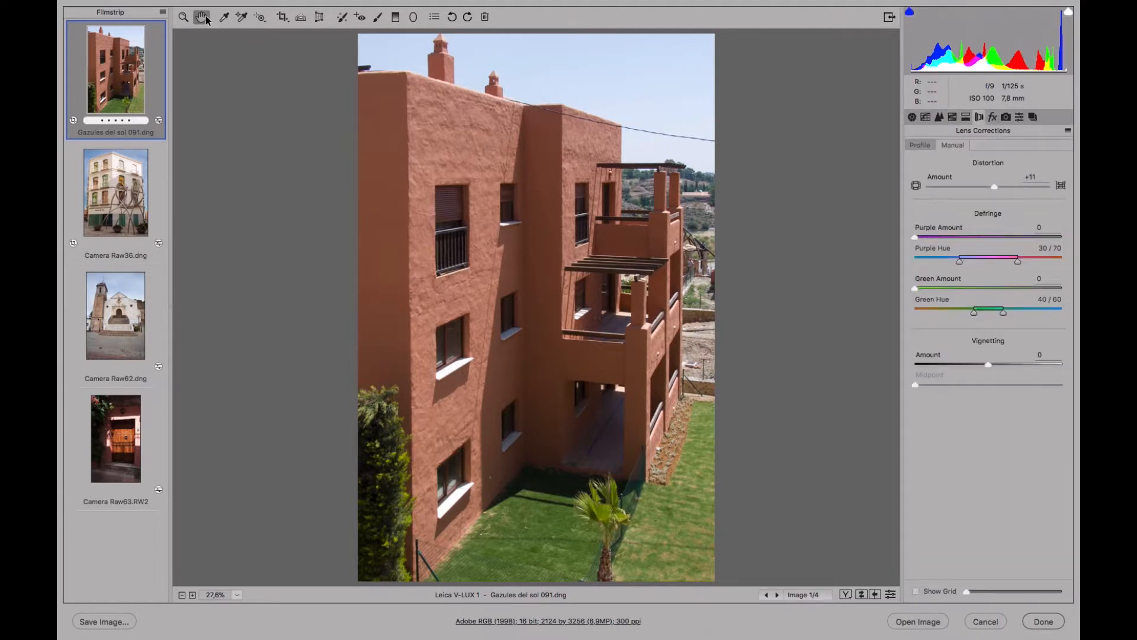
# Set the building photo's Highlights to -43, Shadows to +17, Whites to -31, Clarity to +38 and Vibrance to +46.
pyautogui.click(913, 118)
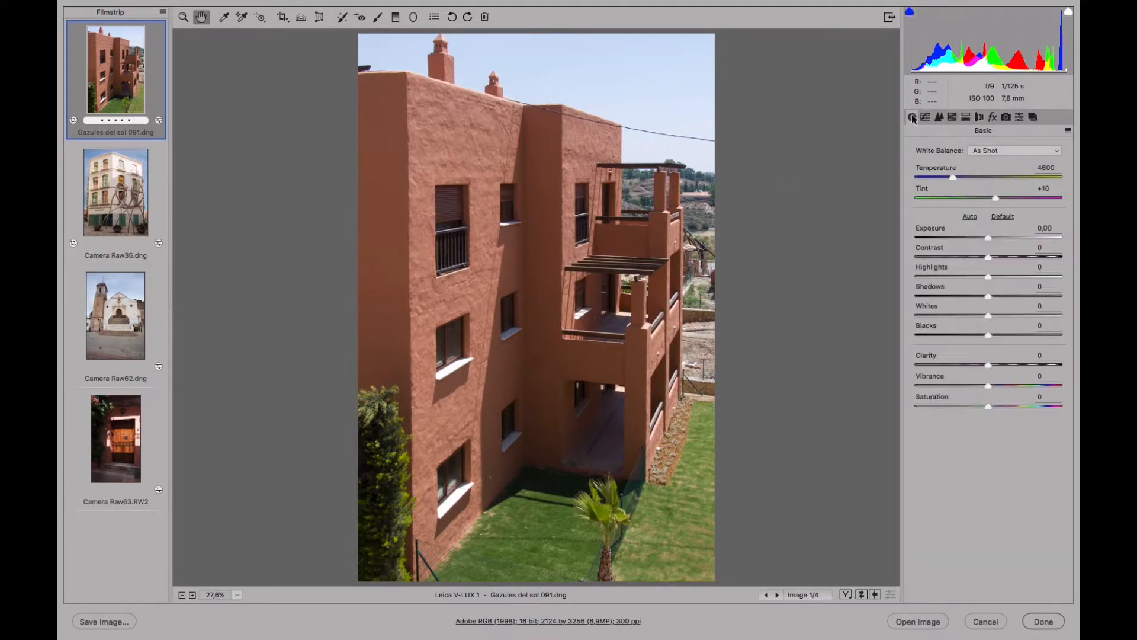
pyautogui.click(958, 276)
pyautogui.click(966, 315)
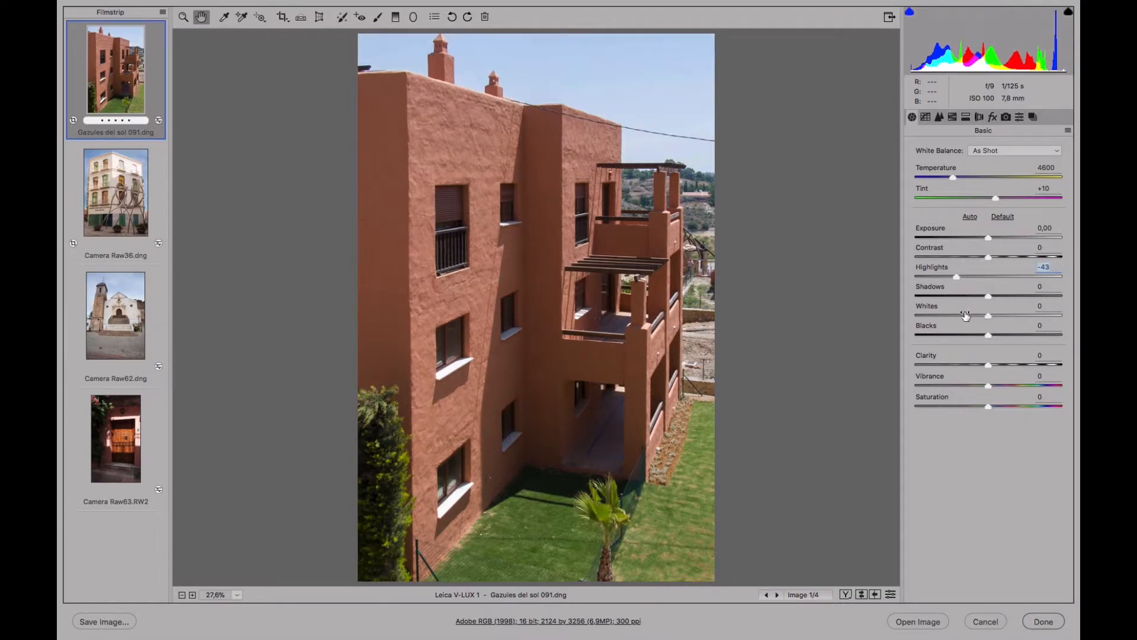
pyautogui.click(1000, 296)
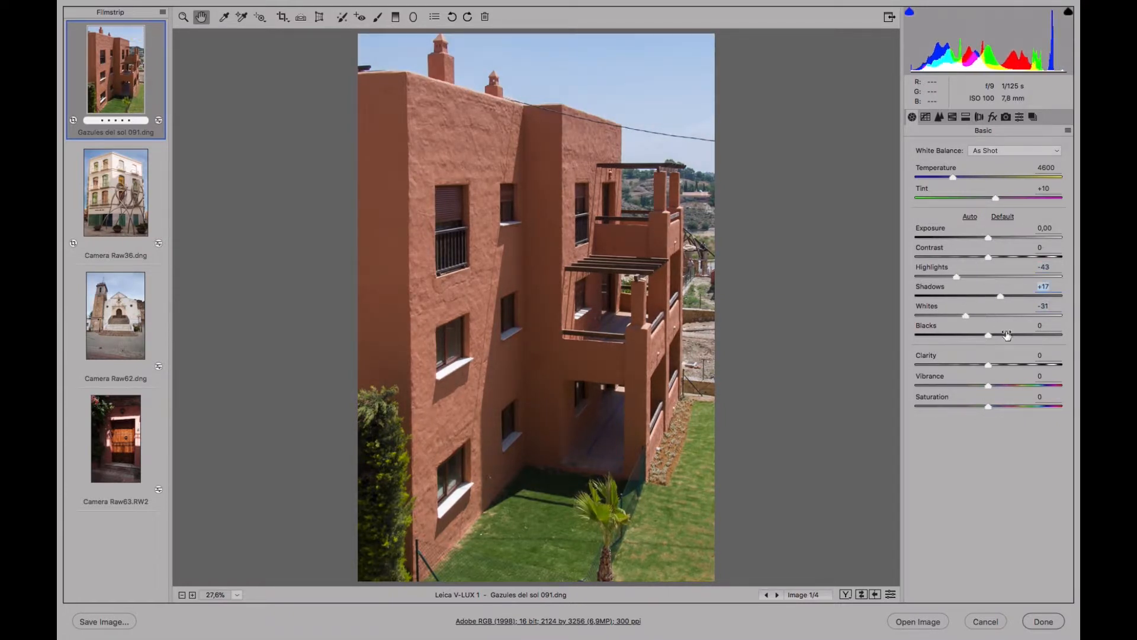
pyautogui.click(1015, 364)
pyautogui.click(1021, 385)
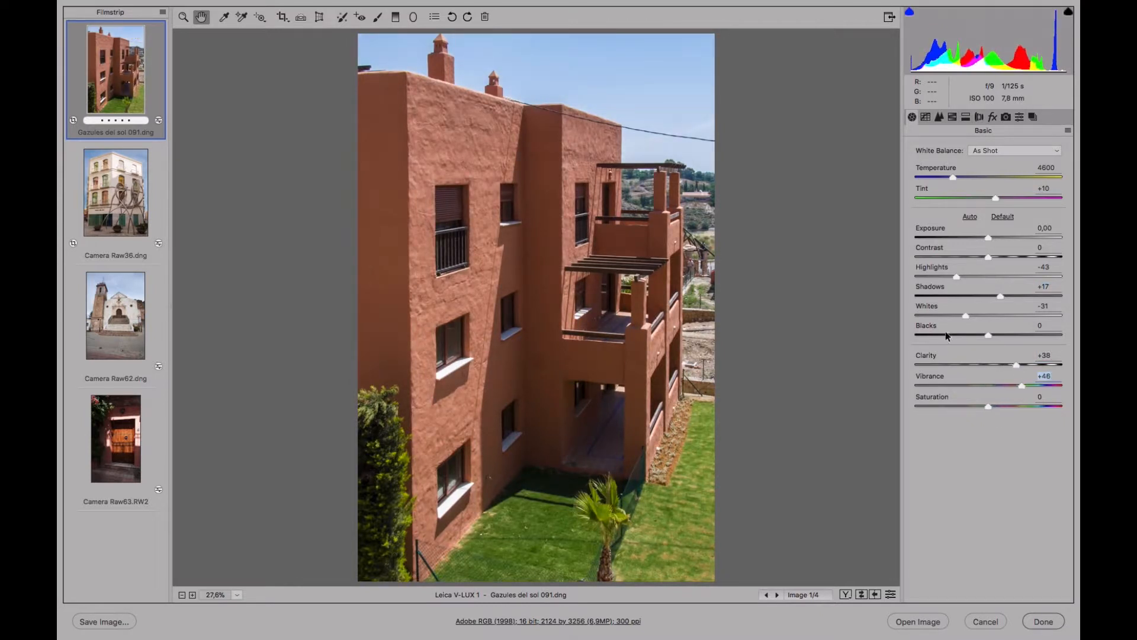
# Darken the sky with a targeted luminance adjustment, Blues -31 and Aquas -1, and switch back to the Hand tool.
pyautogui.click(258, 19)
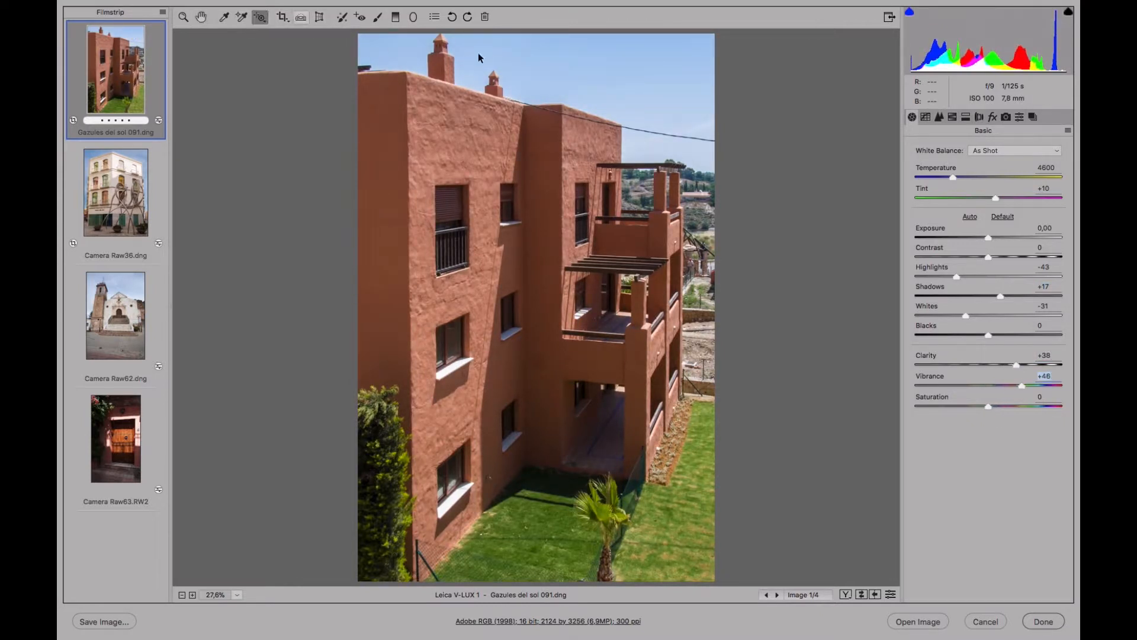
pyautogui.click(953, 117)
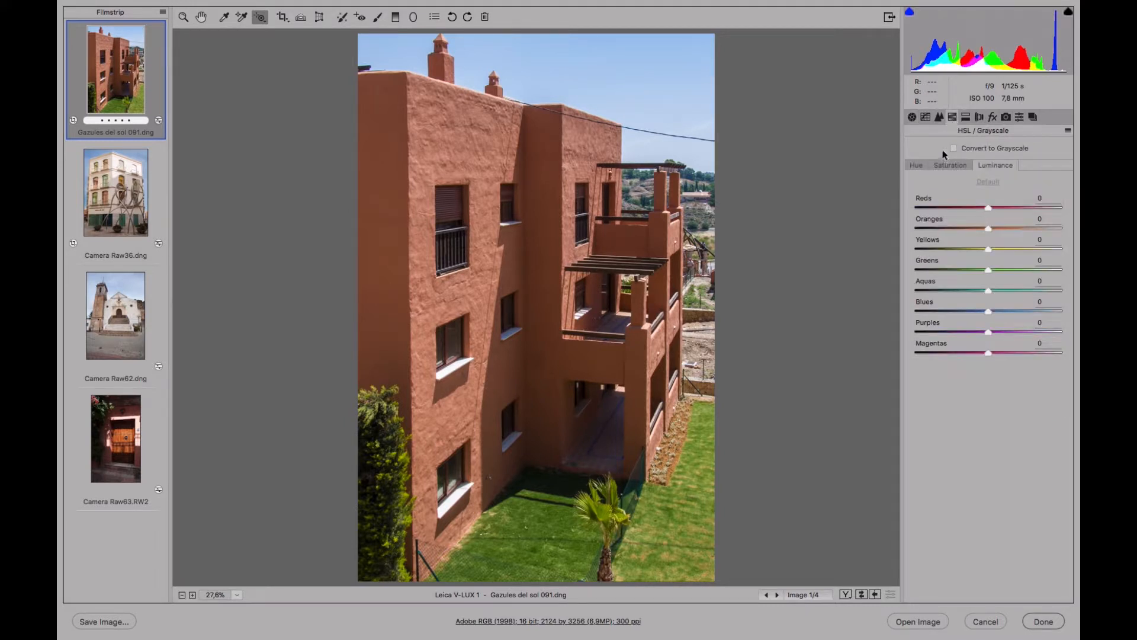
pyautogui.click(948, 165)
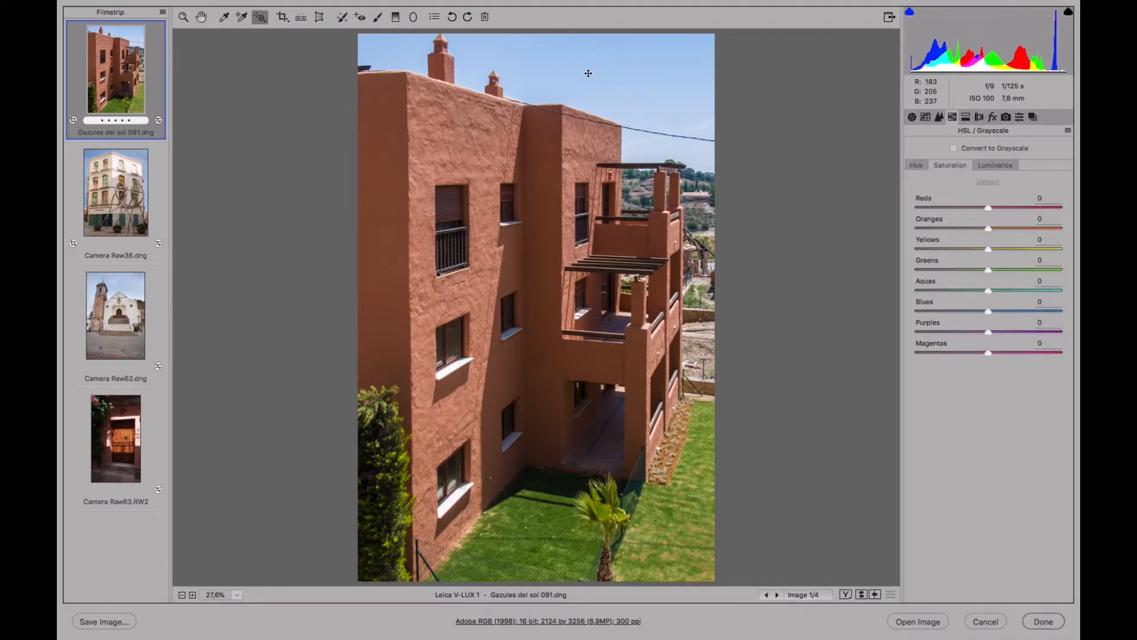
pyautogui.click(995, 169)
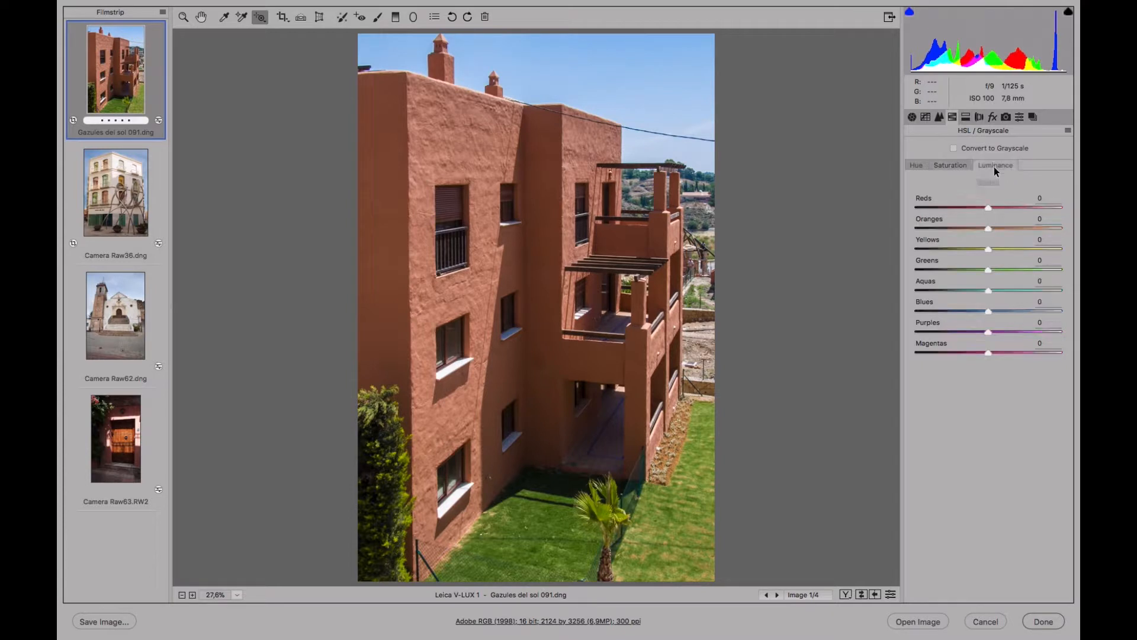
pyautogui.moveTo(627, 75); pyautogui.dragTo(608, 72)
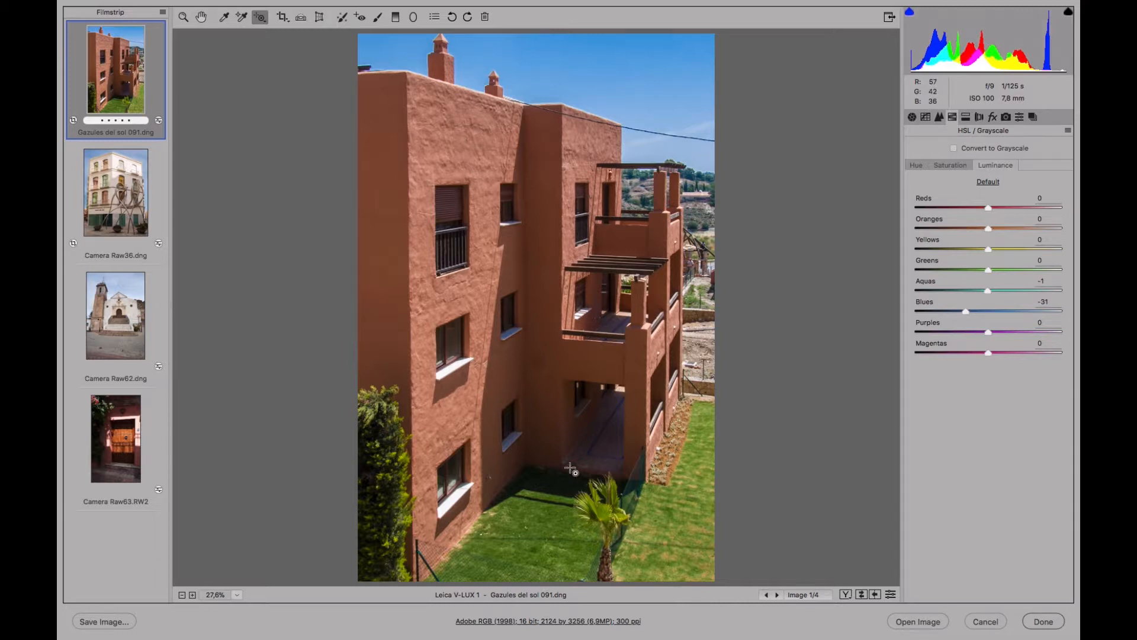
pyautogui.click(201, 17)
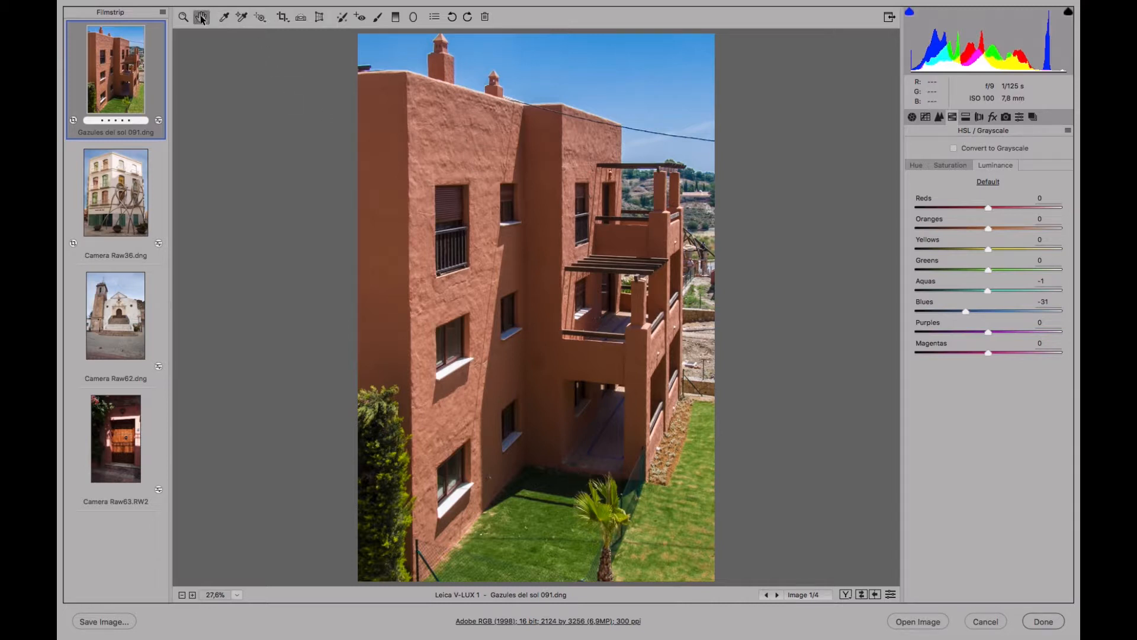
# Save the current settings as a new snapshot named "Revelada y corregida".
pyautogui.click(1032, 118)
pyautogui.click(1047, 597)
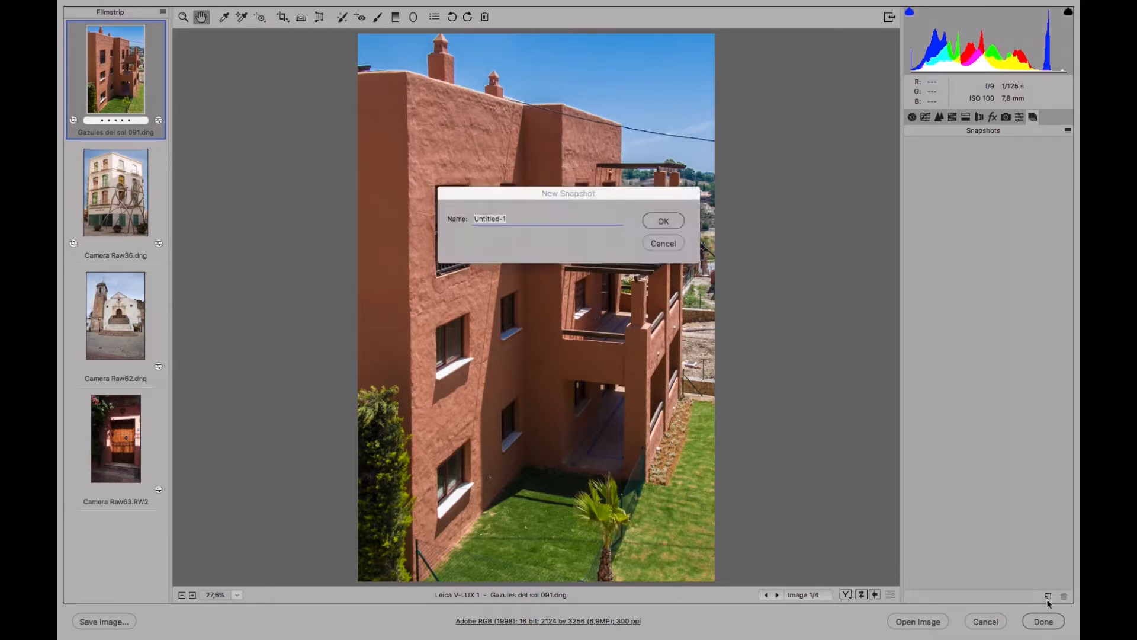
pyautogui.write('Revelada y corregida')
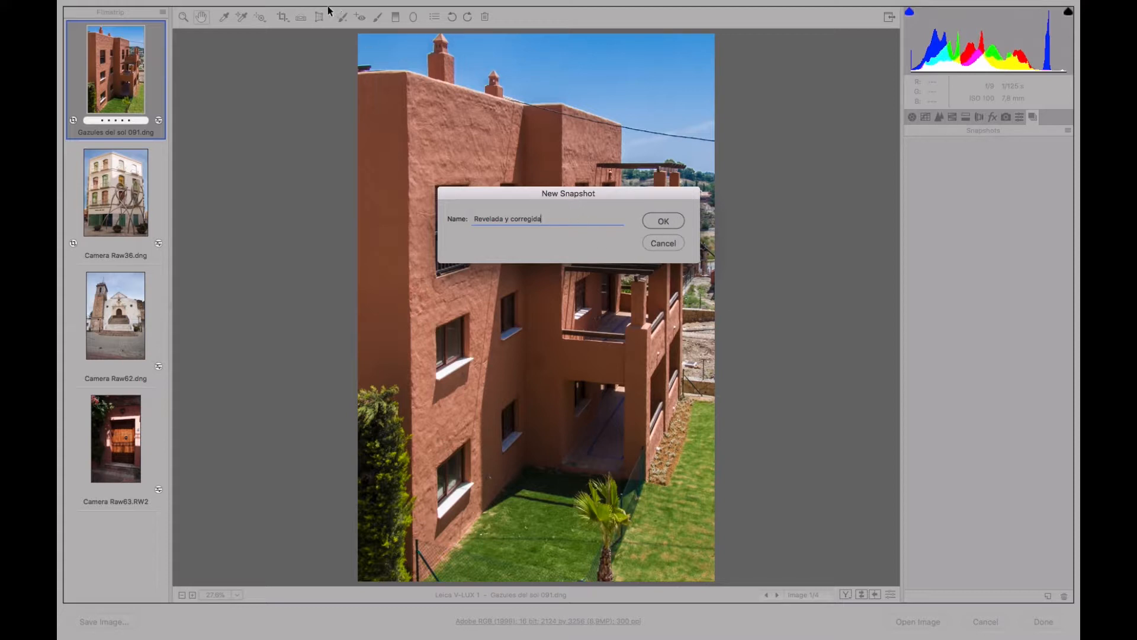
pyautogui.click(665, 221)
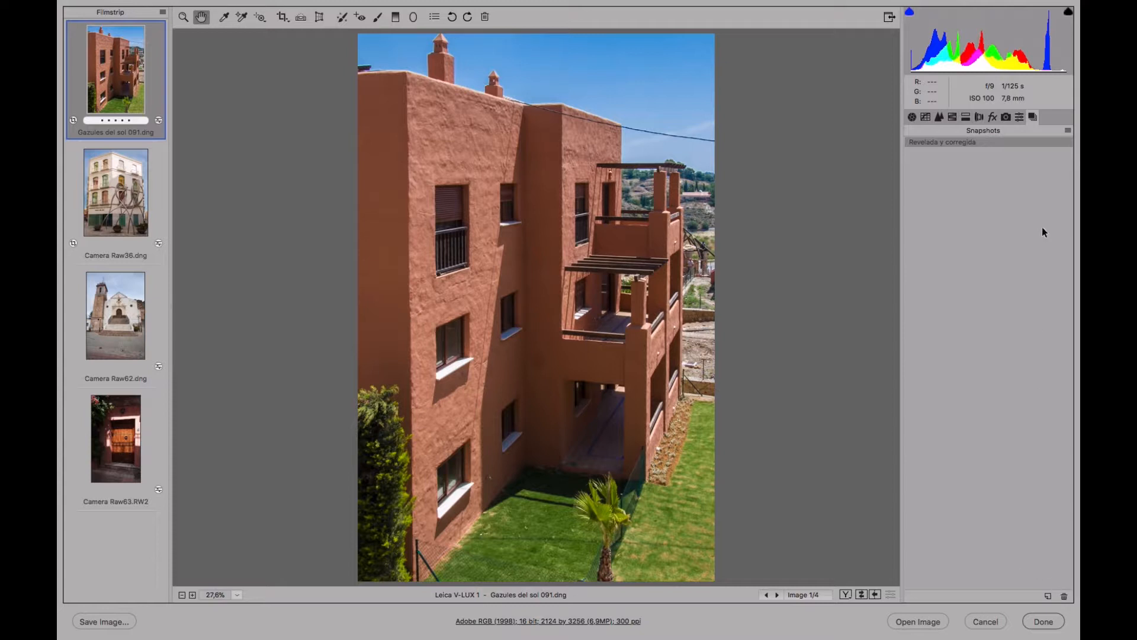
# Reset the photo's settings to the Camera Raw defaults and clear its crop.
pyautogui.click(1065, 128)
pyautogui.click(1032, 157)
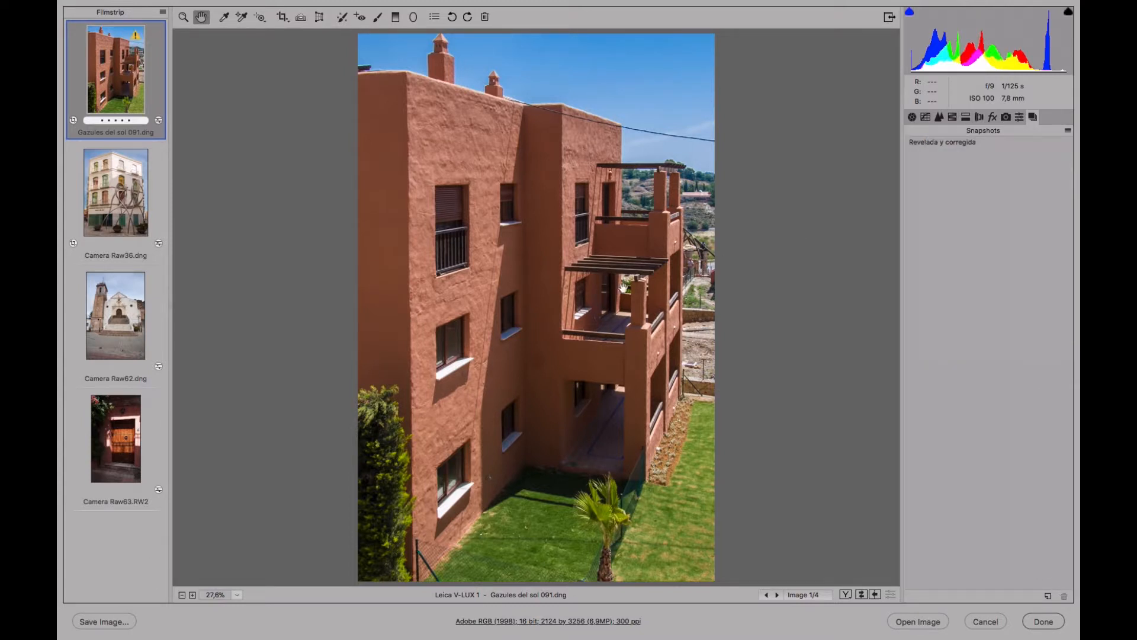
pyautogui.click(283, 19)
pyautogui.press('Escape')
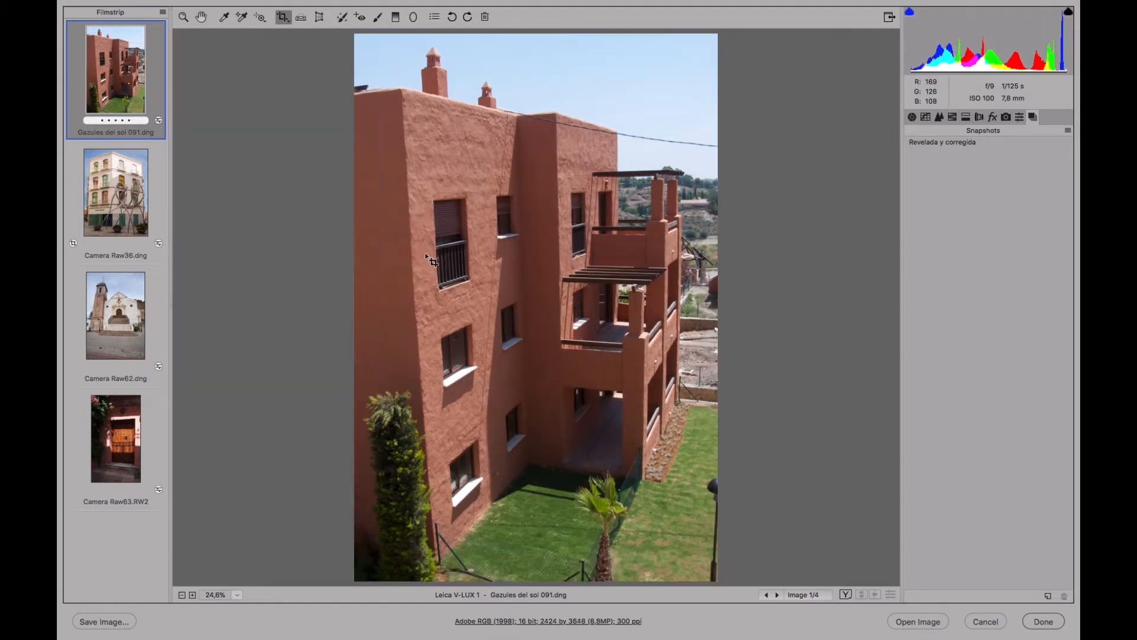
# Save the uncorrected version as a new snapshot named "Original".
pyautogui.click(1048, 596)
pyautogui.write('Original')
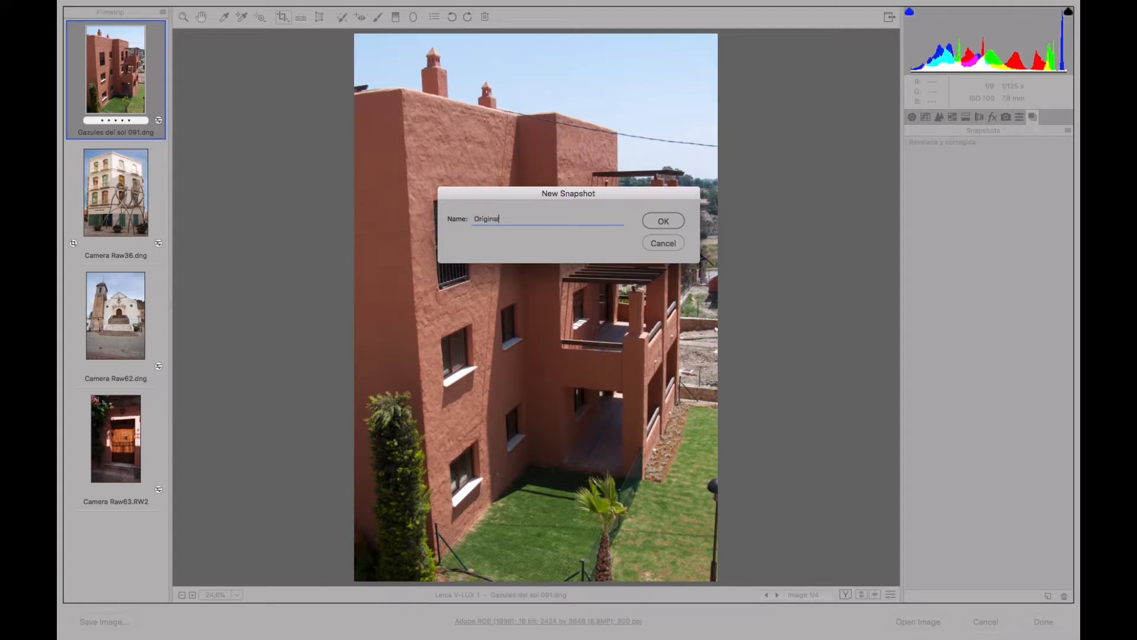
pyautogui.click(675, 221)
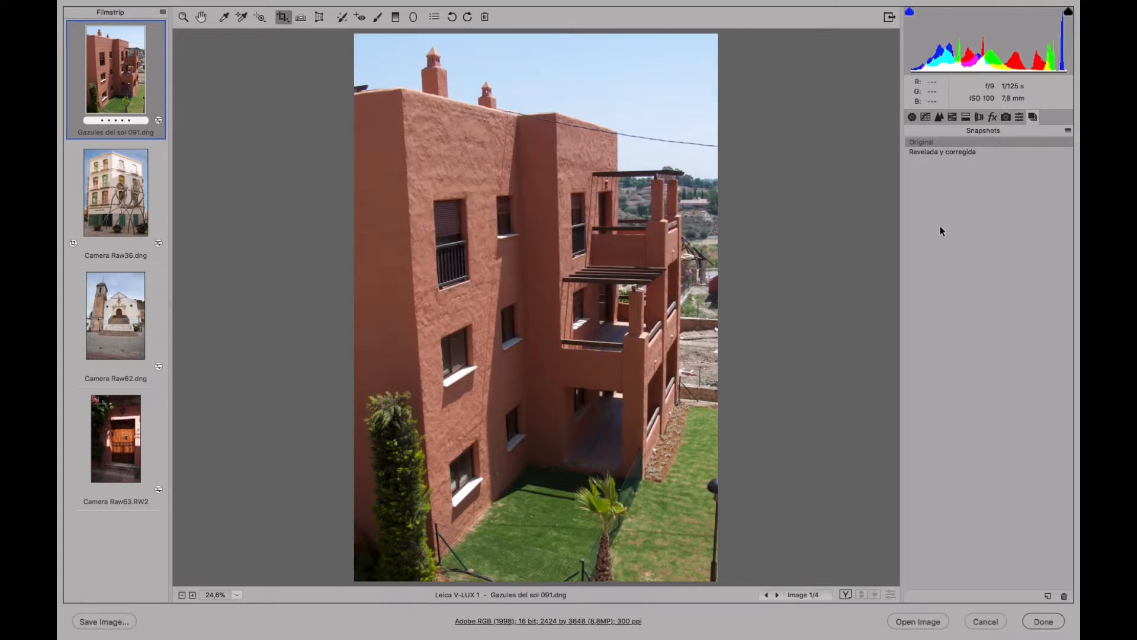
# Compare the Original and Revelada y corregida snapshots by alternating between them, finishing on Revelada y corregida.
pyautogui.click(938, 152)
pyautogui.press('Return')
pyautogui.click(948, 143)
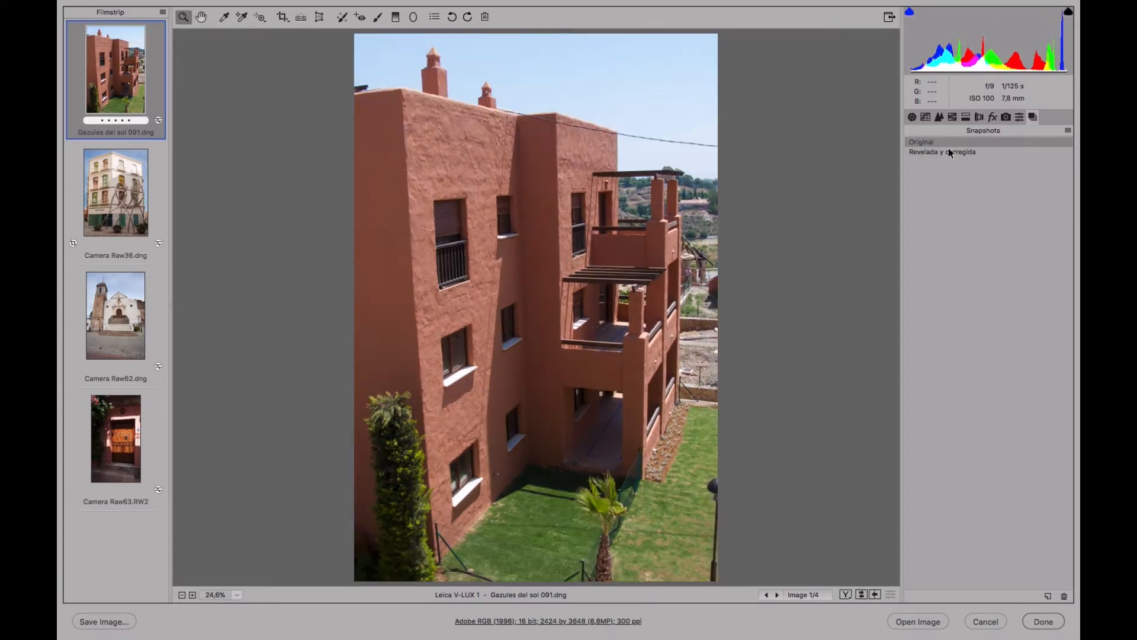
pyautogui.click(950, 151)
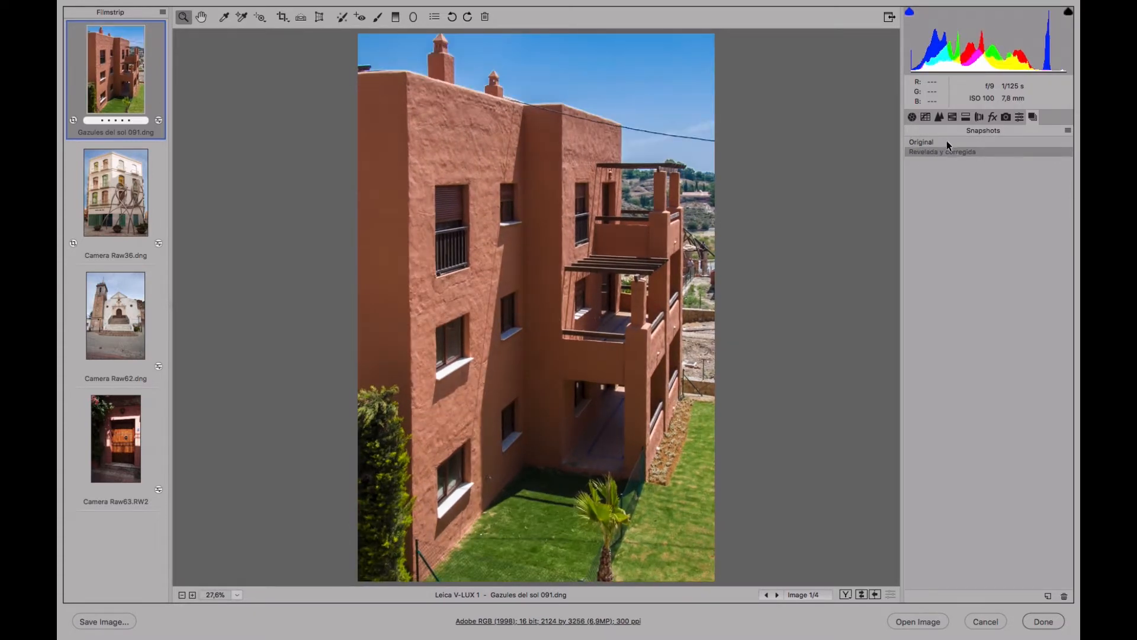
pyautogui.click(948, 142)
pyautogui.click(951, 150)
pyautogui.click(951, 142)
pyautogui.click(951, 151)
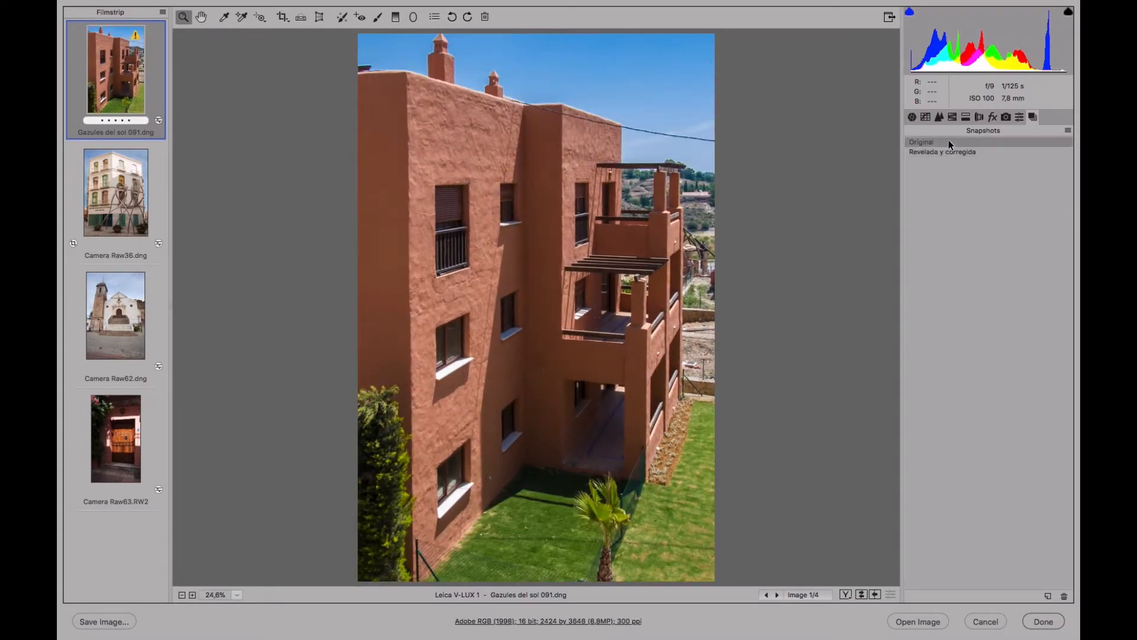
pyautogui.click(950, 143)
pyautogui.click(951, 151)
pyautogui.click(950, 143)
pyautogui.click(950, 151)
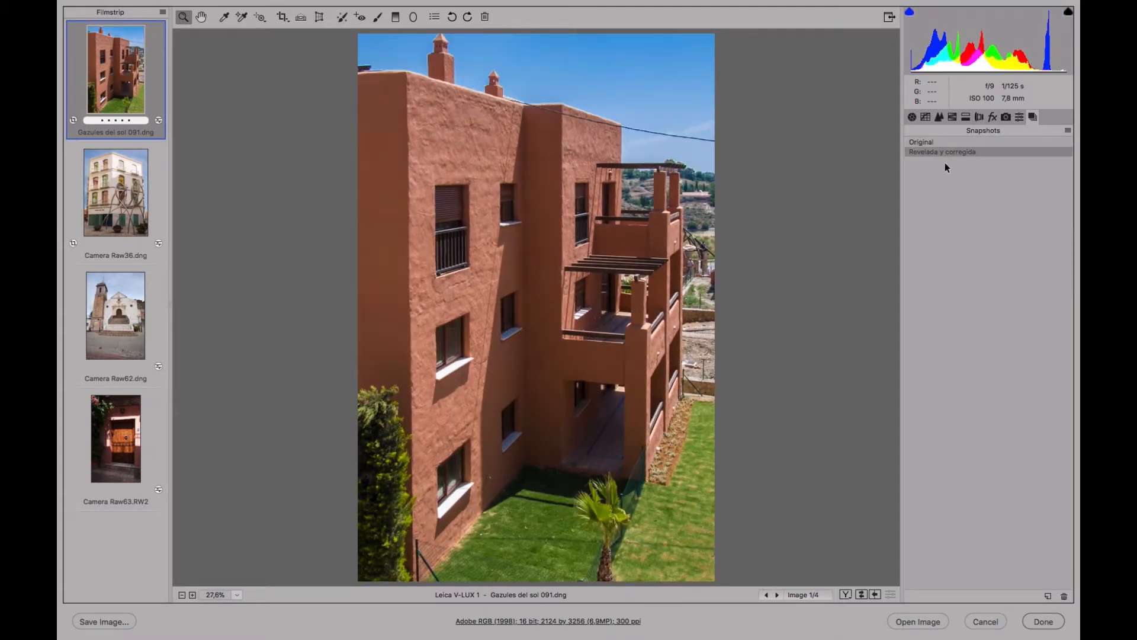
pyautogui.click(947, 143)
pyautogui.click(948, 152)
pyautogui.click(934, 143)
pyautogui.click(938, 151)
# Open Camera Raw63.RW2 and set its Highlights to -44, Whites to -38, Shadows to +45 and Exposure to +0,65.
pyautogui.click(128, 455)
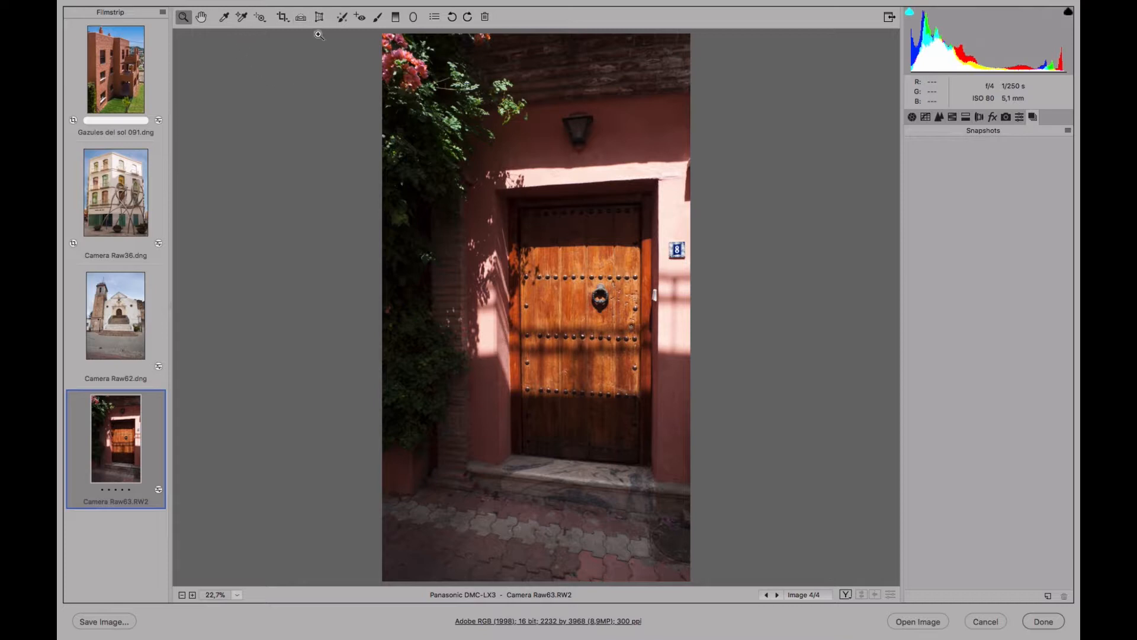
pyautogui.click(912, 117)
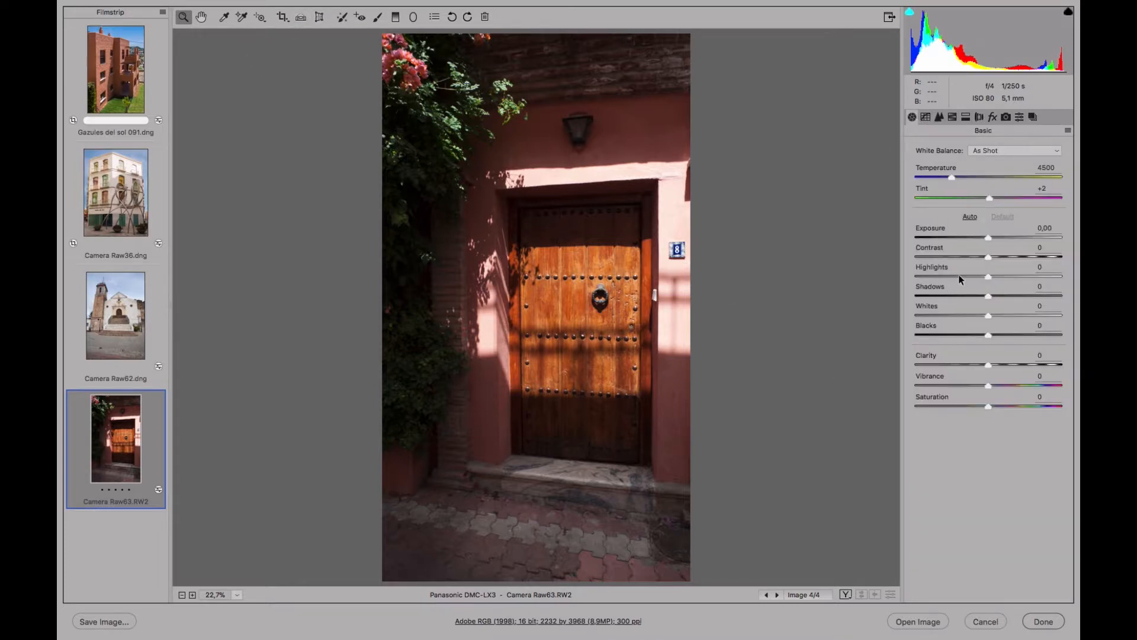
pyautogui.moveTo(958, 275); pyautogui.dragTo(955, 275)
pyautogui.moveTo(967, 315); pyautogui.dragTo(960, 316)
pyautogui.moveTo(1000, 295); pyautogui.dragTo(1022, 295)
pyautogui.click(1001, 237)
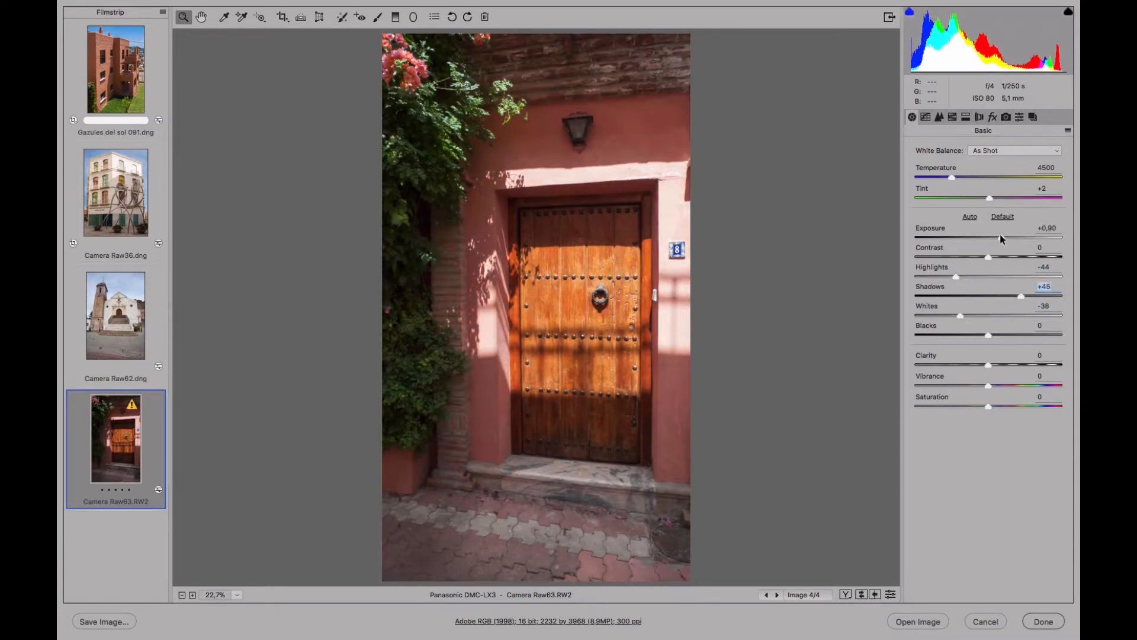
pyautogui.moveTo(1000, 237); pyautogui.dragTo(997, 237)
# Set the door photo's Clarity to +26 and Vibrance to +40, and switch to the Transform tool.
pyautogui.click(1009, 364)
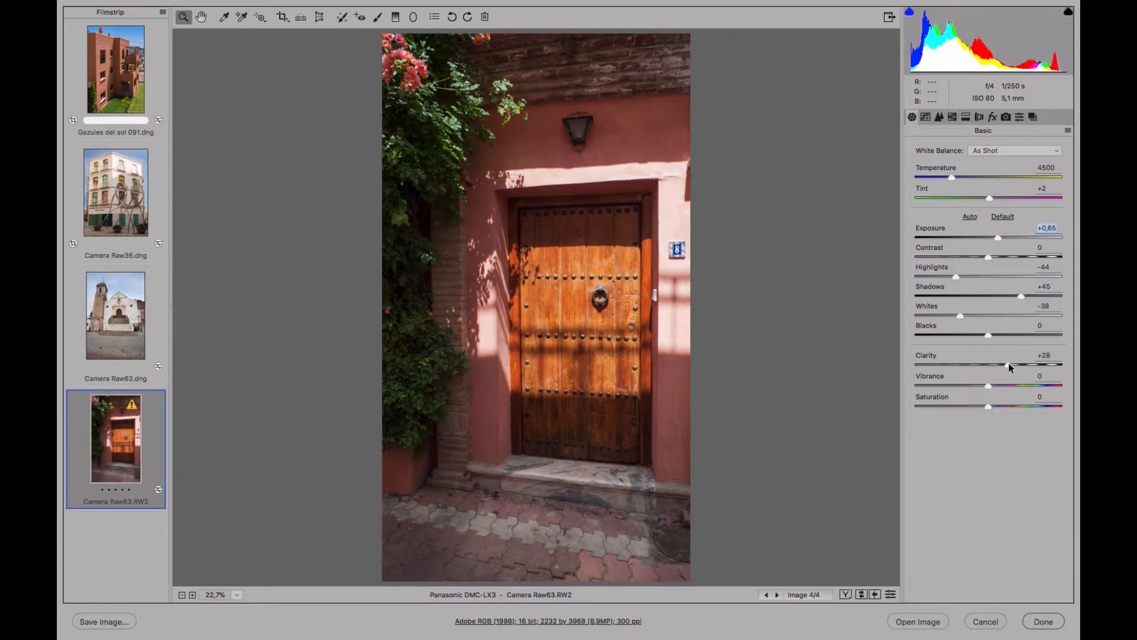
pyautogui.moveTo(1008, 364); pyautogui.dragTo(1007, 364)
pyautogui.click(1015, 385)
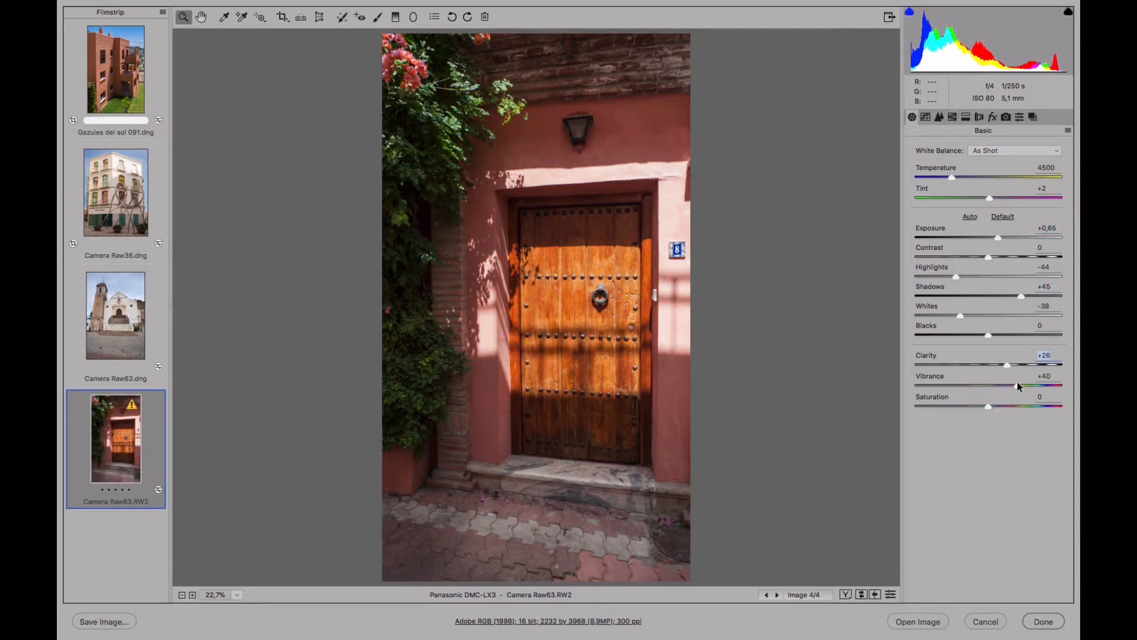
pyautogui.moveTo(1015, 385); pyautogui.dragTo(1017, 385)
pyautogui.click(319, 17)
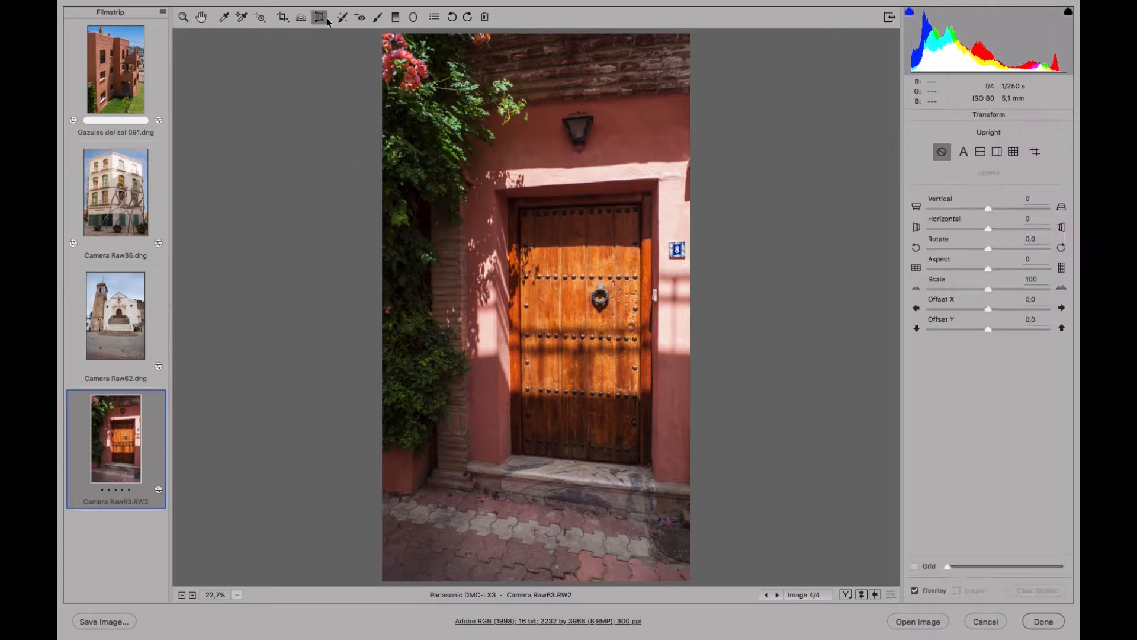
# Try the Auto Upright correction on the door photo, comparing it with Upright off, and leave Upright off.
pyautogui.click(965, 152)
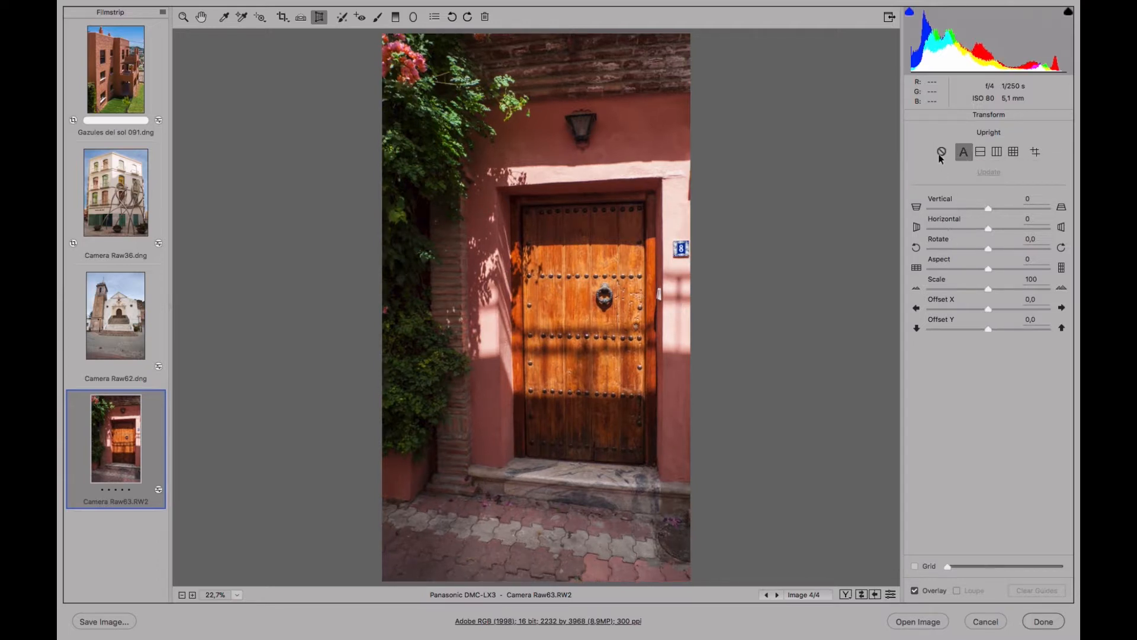
pyautogui.click(941, 154)
pyautogui.click(963, 154)
pyautogui.click(941, 154)
pyautogui.click(963, 154)
pyautogui.click(942, 154)
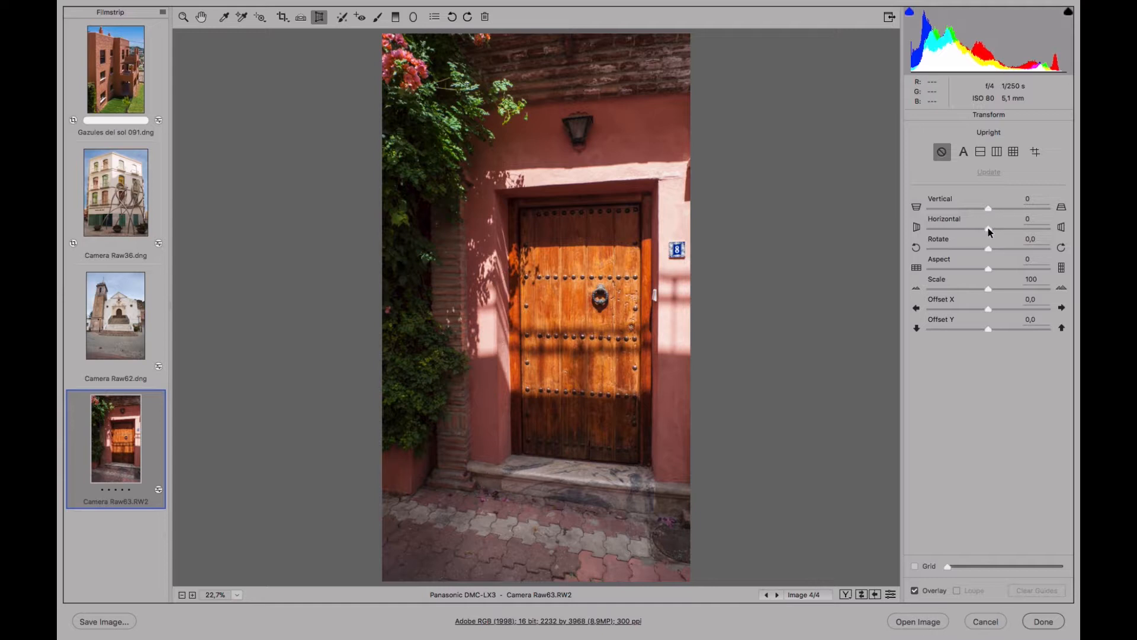
# Show the Transform grid over the door photo and set the Horizontal perspective correction to -32.
pyautogui.click(916, 567)
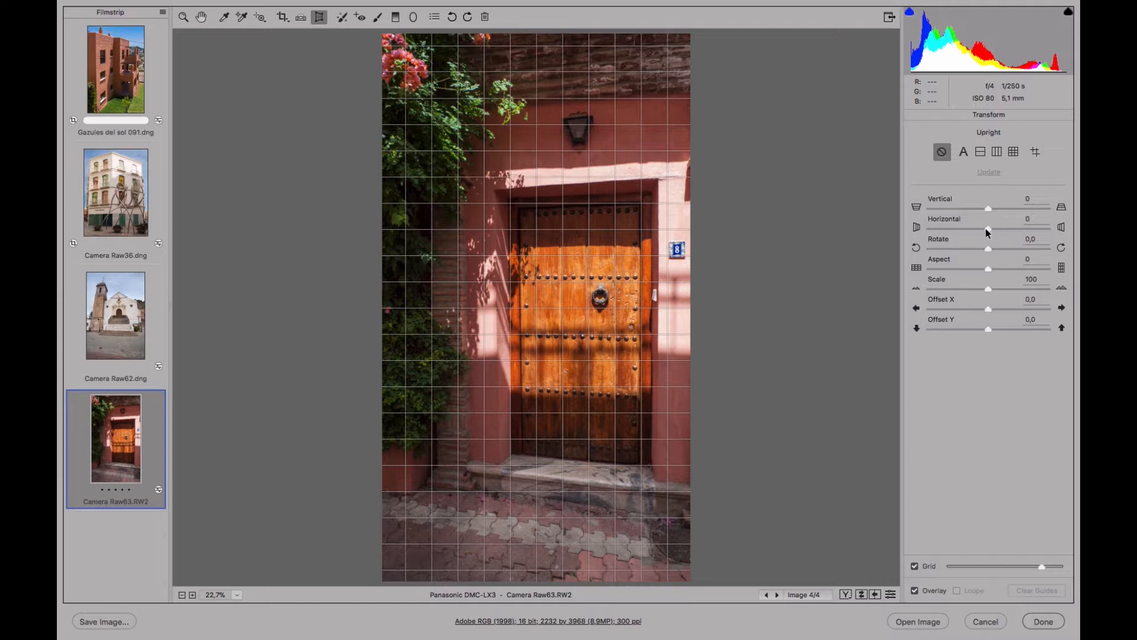
pyautogui.moveTo(986, 229); pyautogui.dragTo(966, 229)
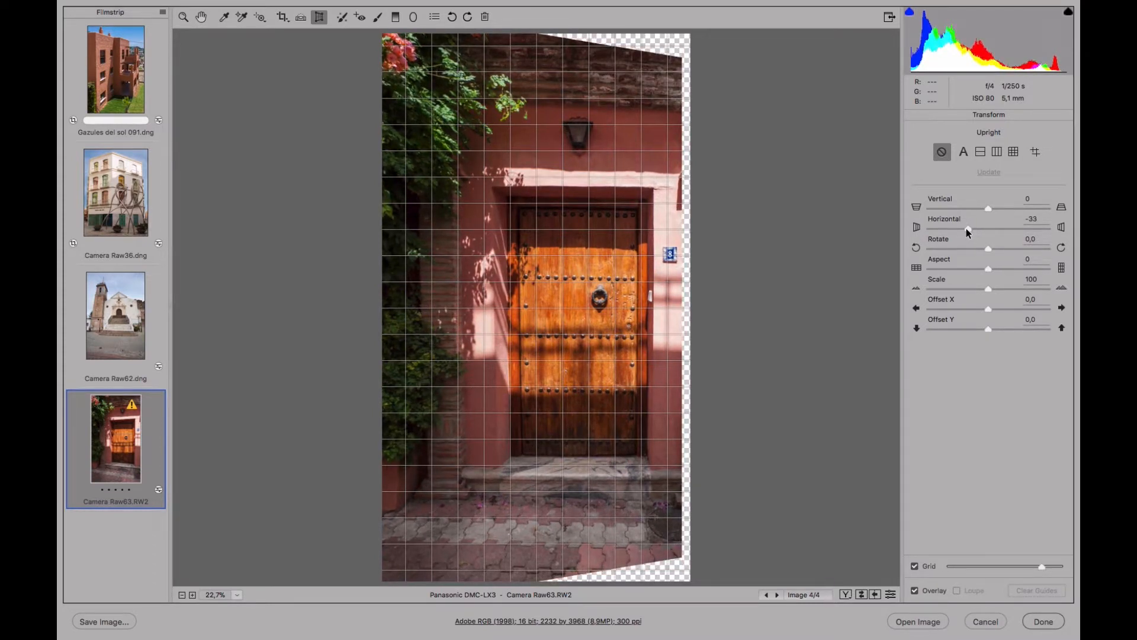
pyautogui.moveTo(966, 228); pyautogui.dragTo(966, 229)
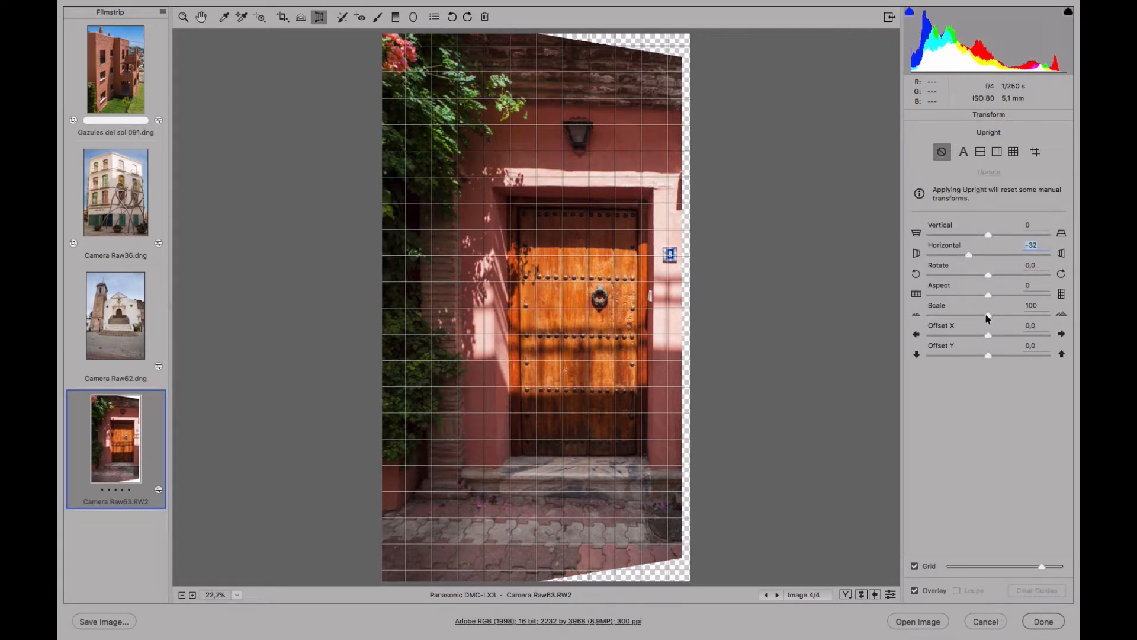
# Set the Transform scale to 80, hide the grid and switch to the Crop tool.
pyautogui.moveTo(988, 318); pyautogui.dragTo(962, 317)
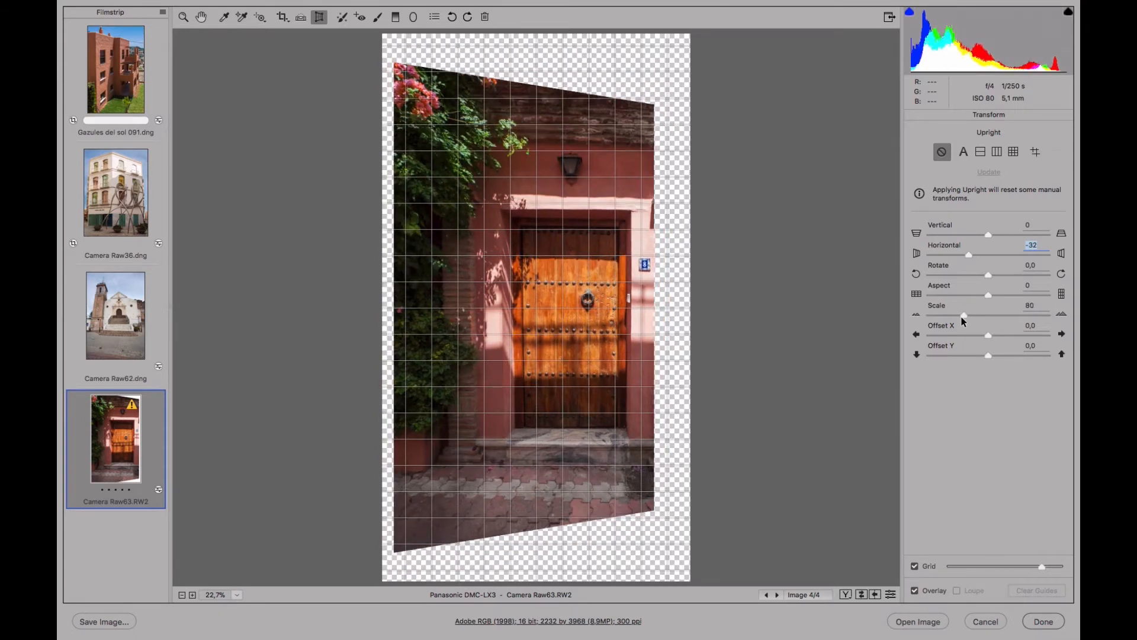
pyautogui.click(915, 566)
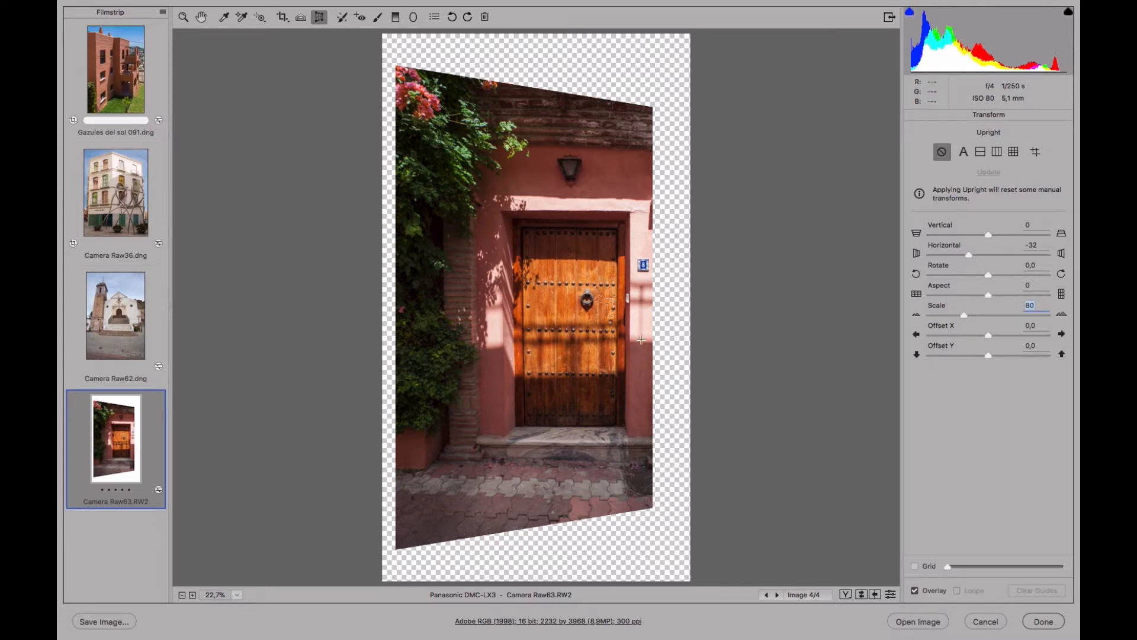
pyautogui.click(283, 17)
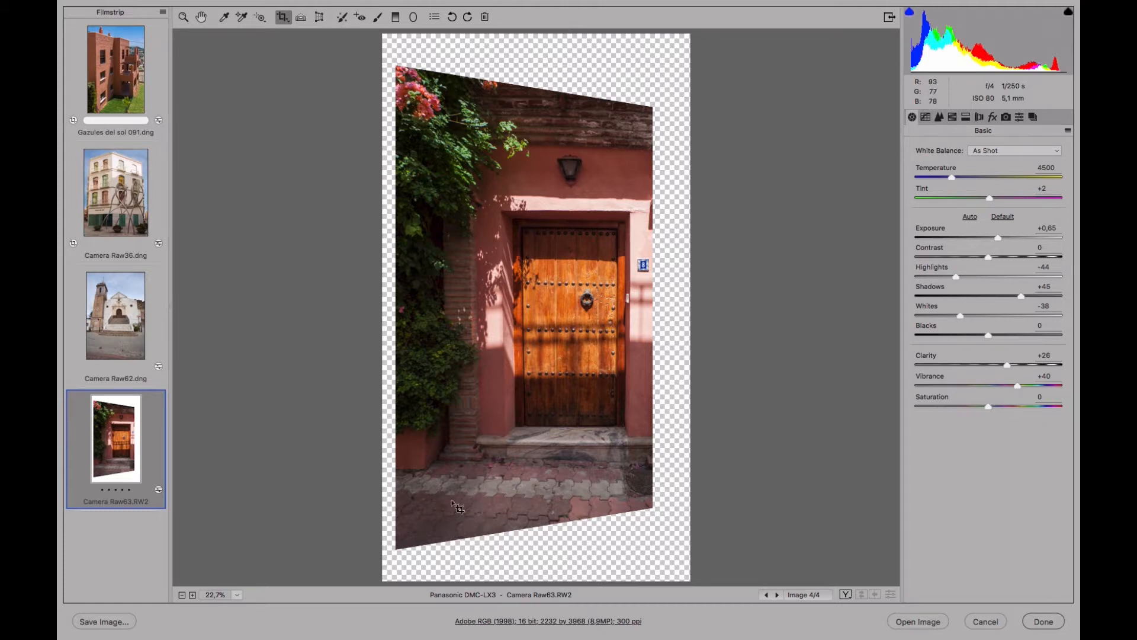
# Crop the door photo inside its transparent edges to about 1663 by 2644 pixels and apply the crop.
pyautogui.moveTo(421, 510); pyautogui.dragTo(650, 108)
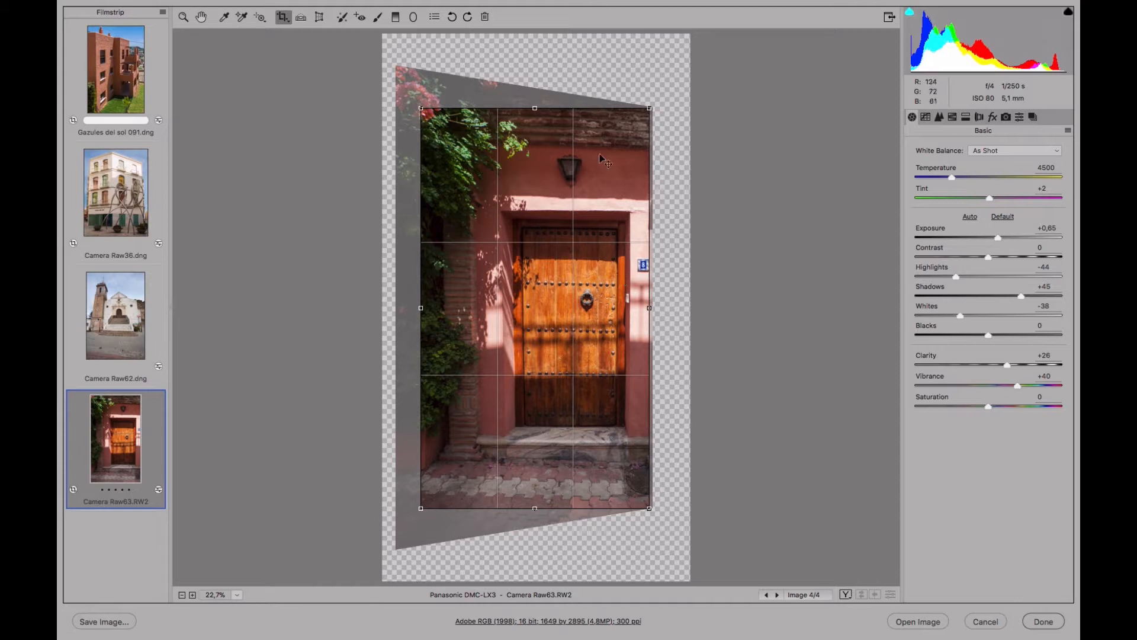
pyautogui.moveTo(535, 108); pyautogui.dragTo(537, 123)
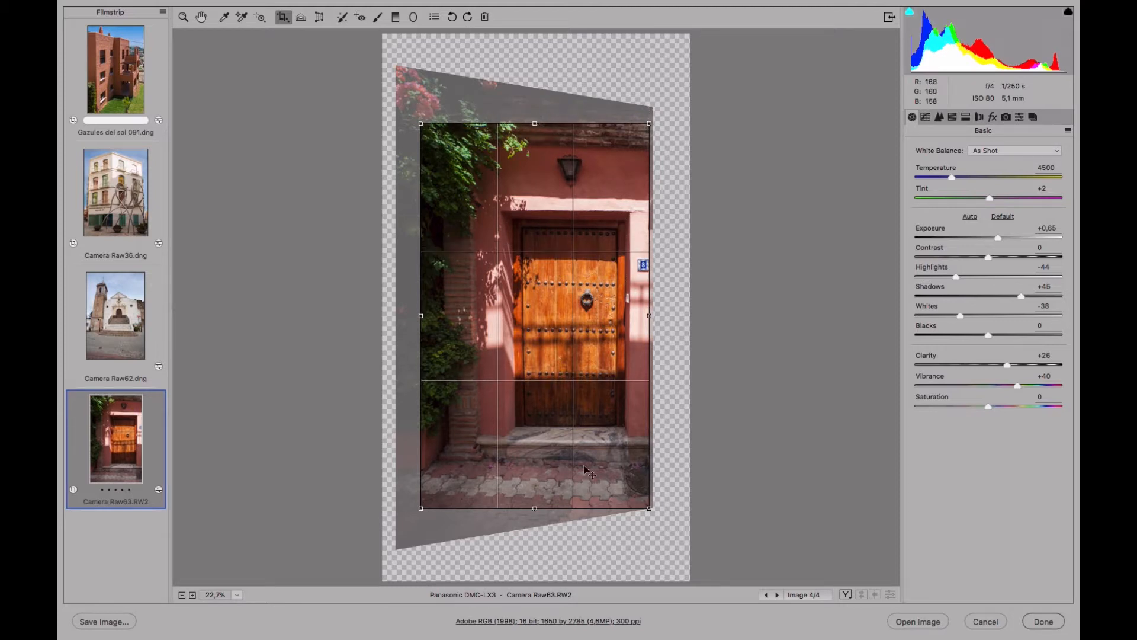
pyautogui.moveTo(535, 508); pyautogui.dragTo(534, 494)
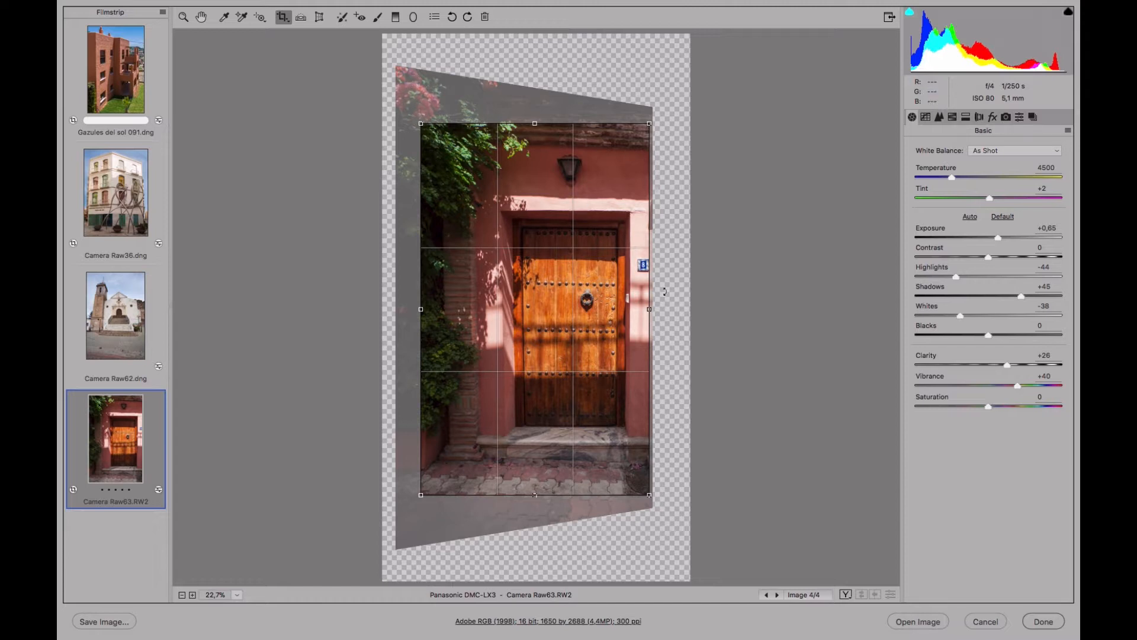
pyautogui.moveTo(650, 309); pyautogui.dragTo(652, 310)
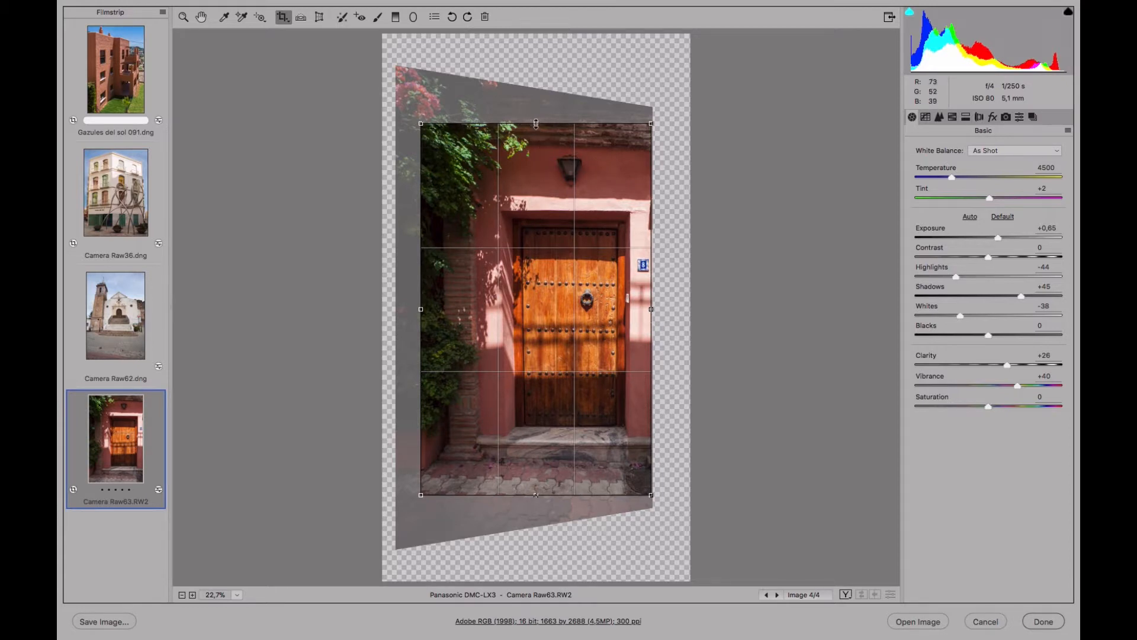
pyautogui.moveTo(536, 123)
pyautogui.mouseDown()
pyautogui.moveTo(536, 112)
pyautogui.moveTo(536, 129)
pyautogui.mouseUp()
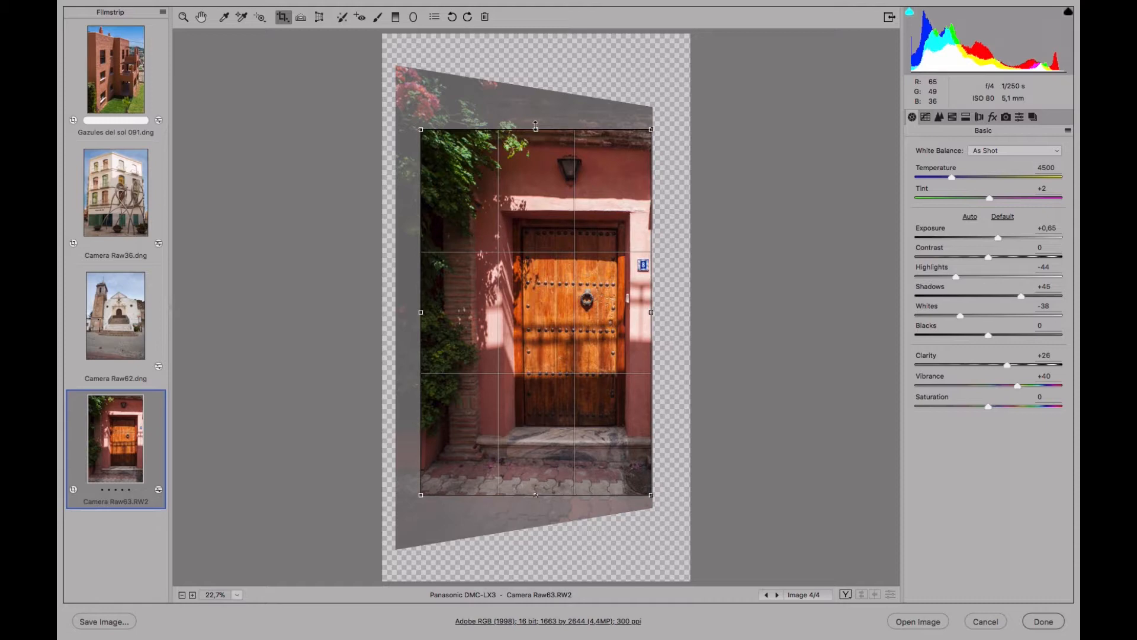
pyautogui.press('Return')
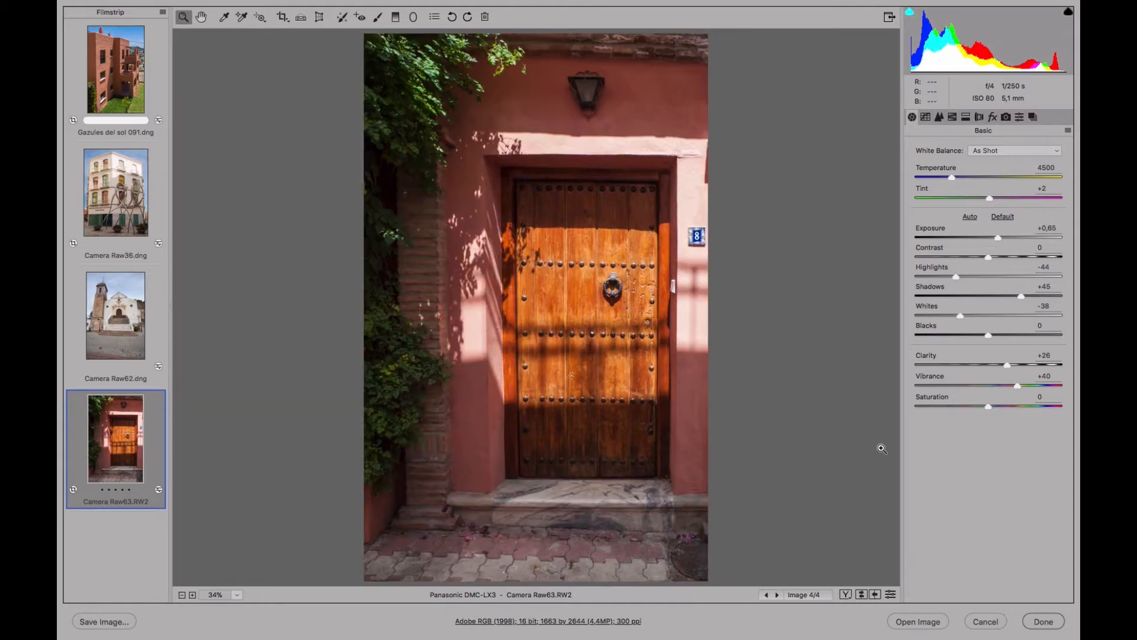
# Check the cropped door photo's alignment against the Transform grid, and hide the grid again.
pyautogui.click(319, 19)
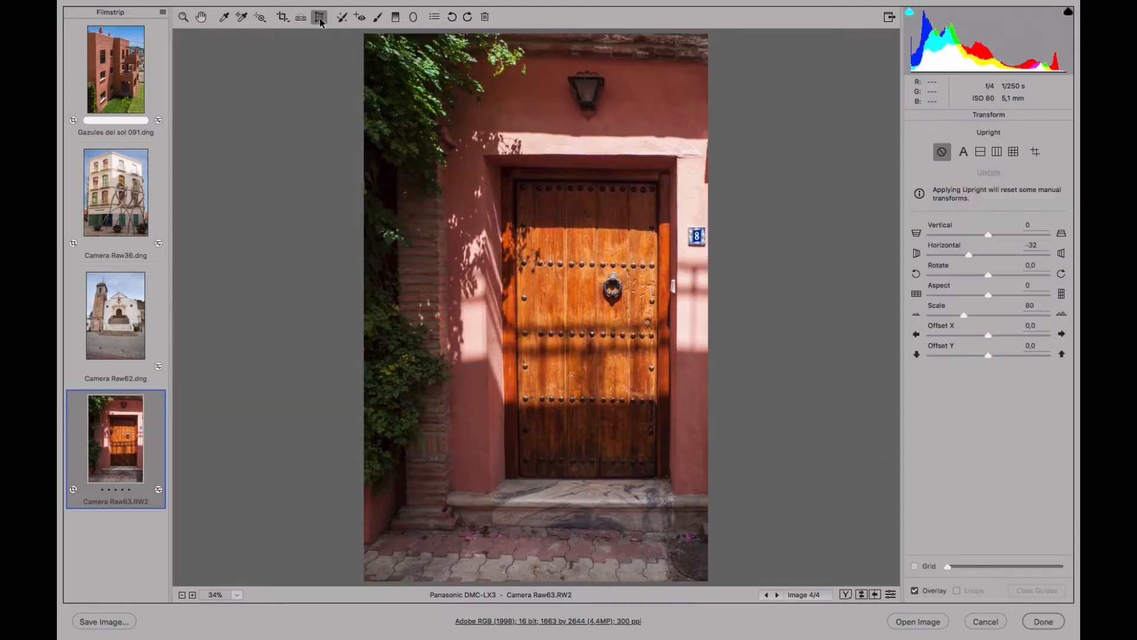
pyautogui.click(920, 568)
pyautogui.click(916, 568)
pyautogui.click(916, 567)
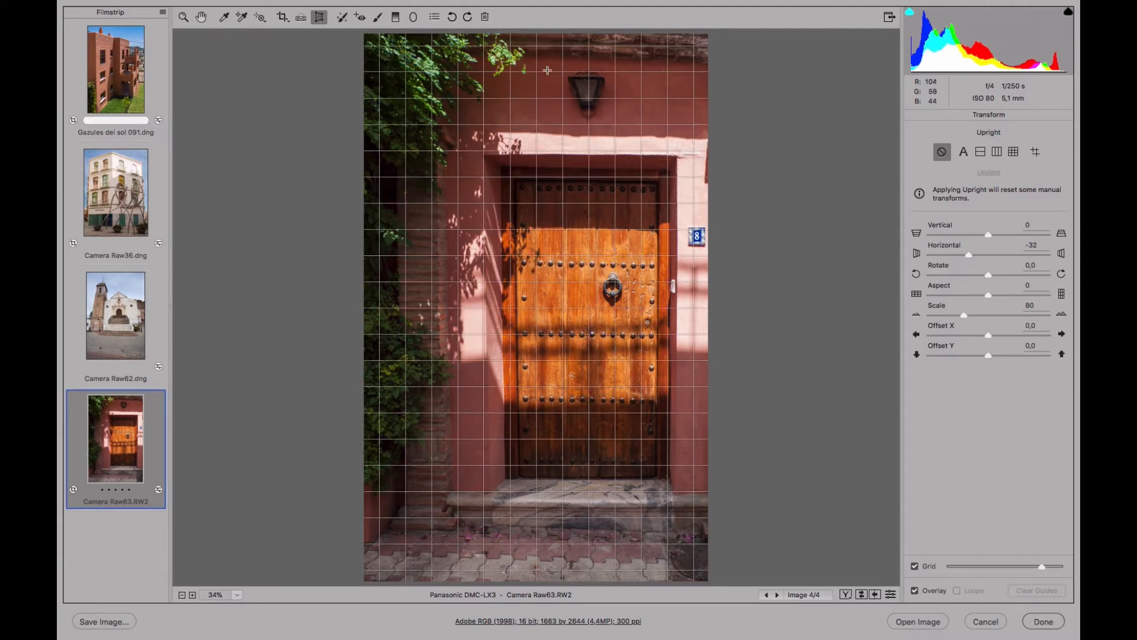
pyautogui.click(916, 567)
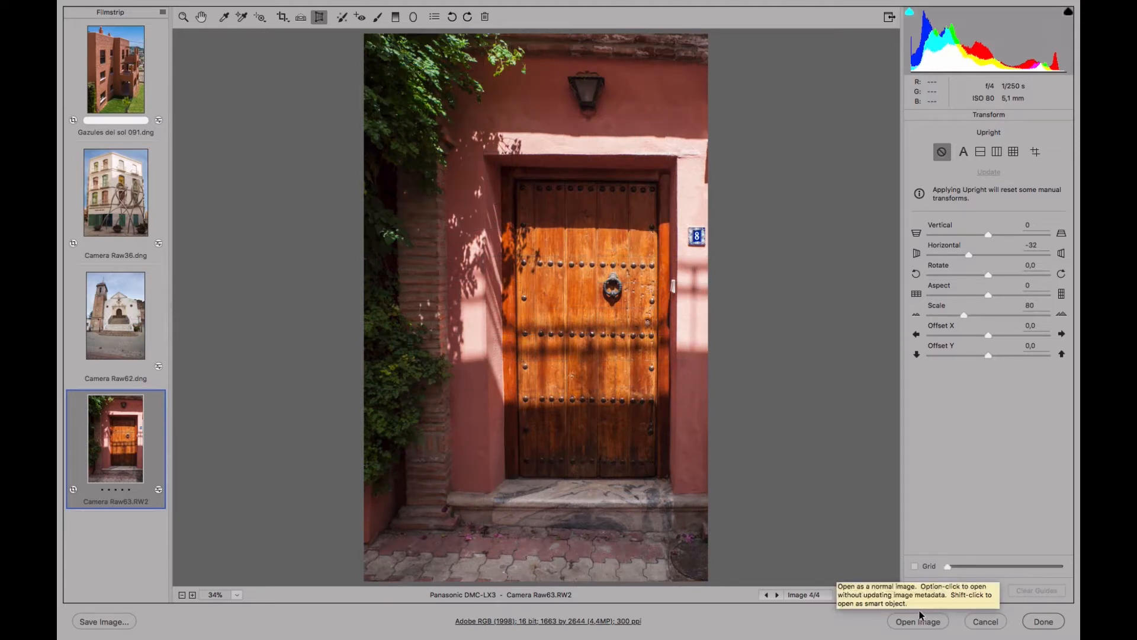
# Save the door photo's developed state as a snapshot named Revelada y corregida.
pyautogui.click(202, 16)
pyautogui.click(1036, 117)
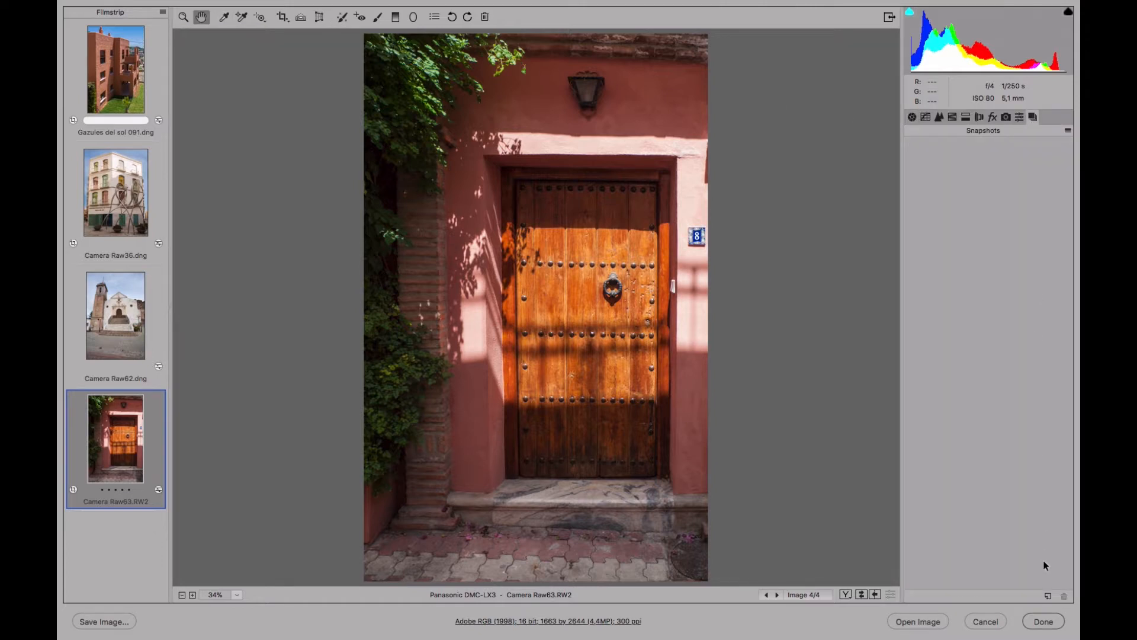
pyautogui.click(1048, 596)
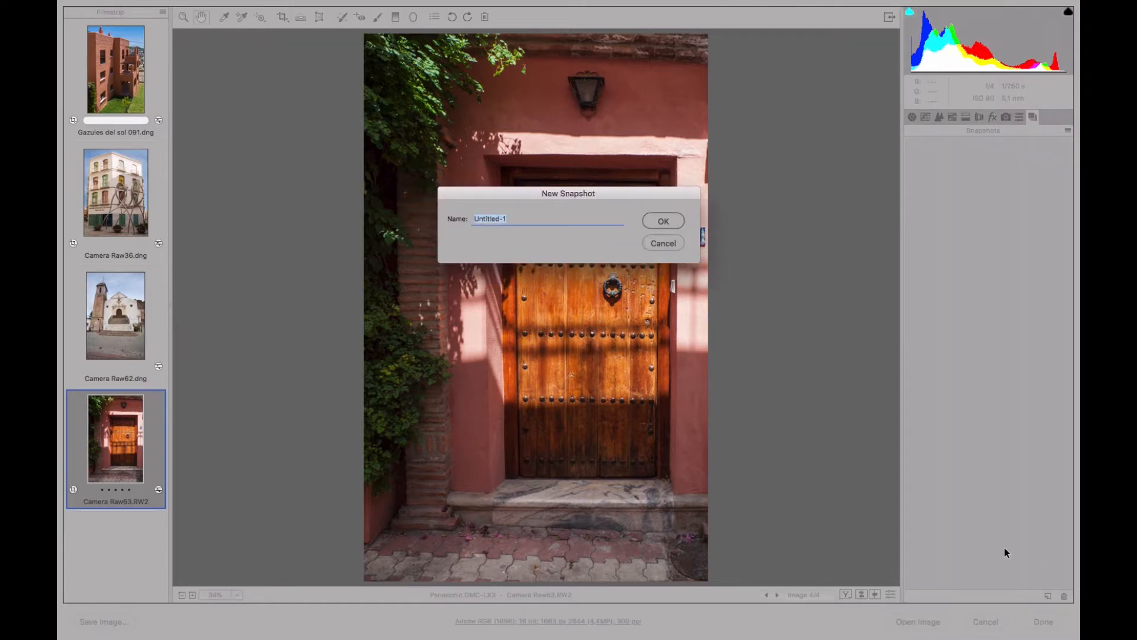
pyautogui.write('Revelada y corregida')
pyautogui.click(656, 222)
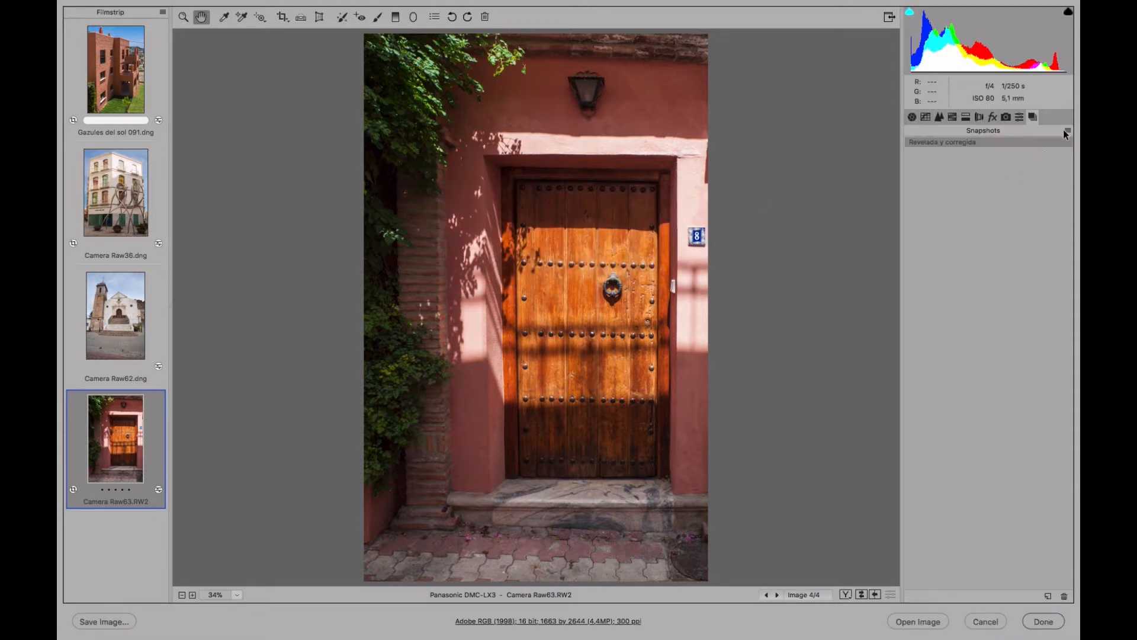
# Reset the door photo's develop settings to their defaults and clear its crop.
pyautogui.click(1067, 130)
pyautogui.click(1037, 155)
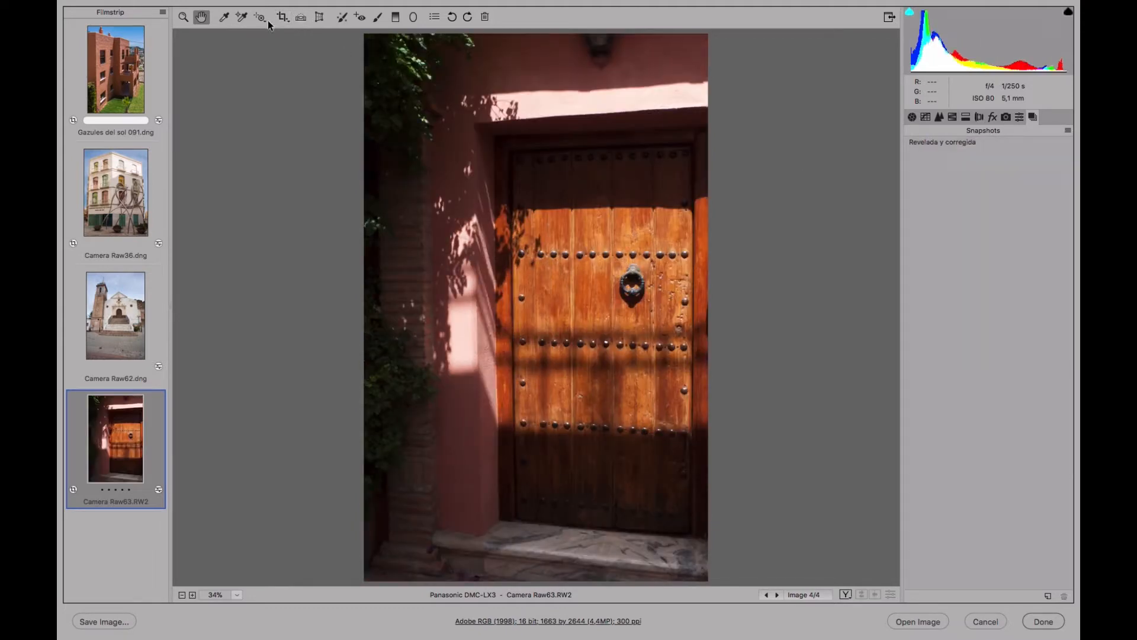
pyautogui.click(284, 17)
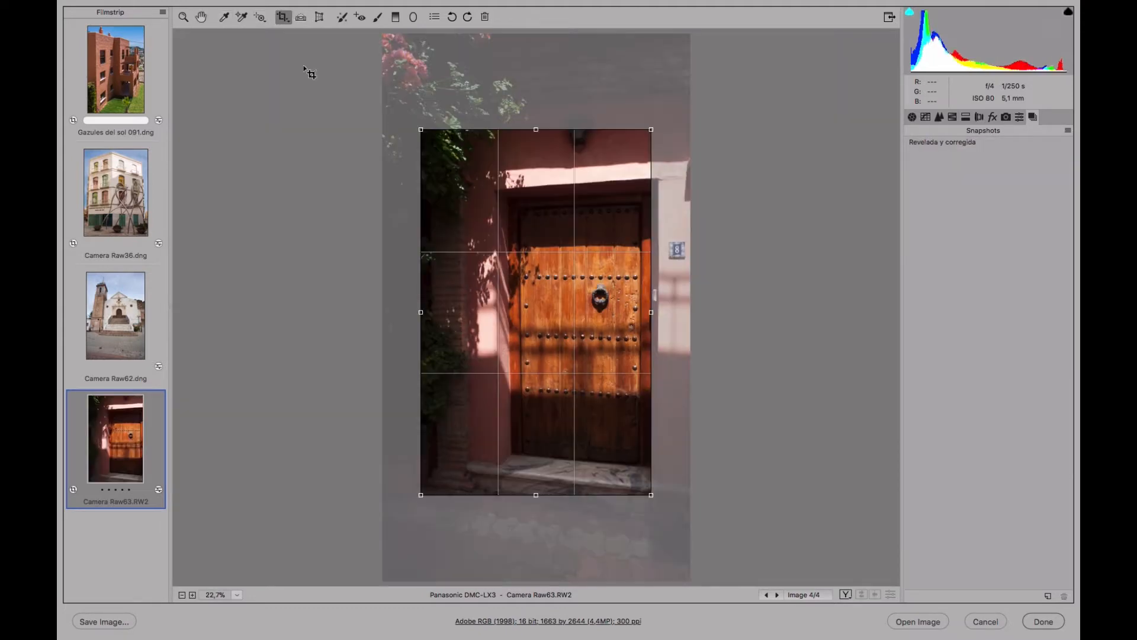
pyautogui.press('BackSpace')
# Save the door photo's unedited state as a snapshot named Original.
pyautogui.click(1050, 595)
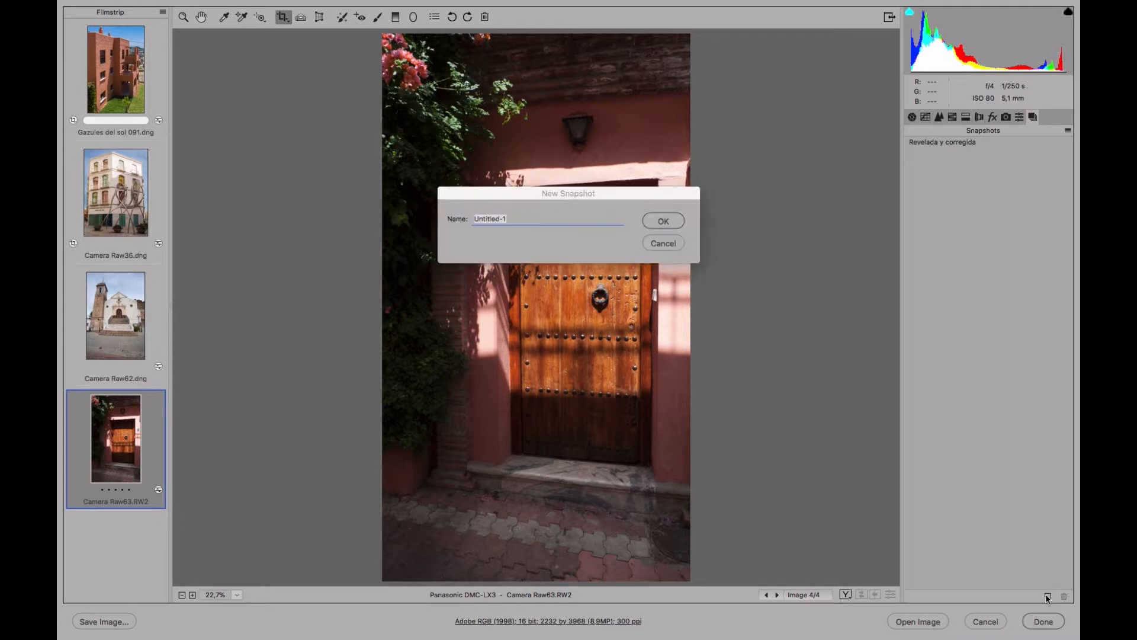
pyautogui.write('Original')
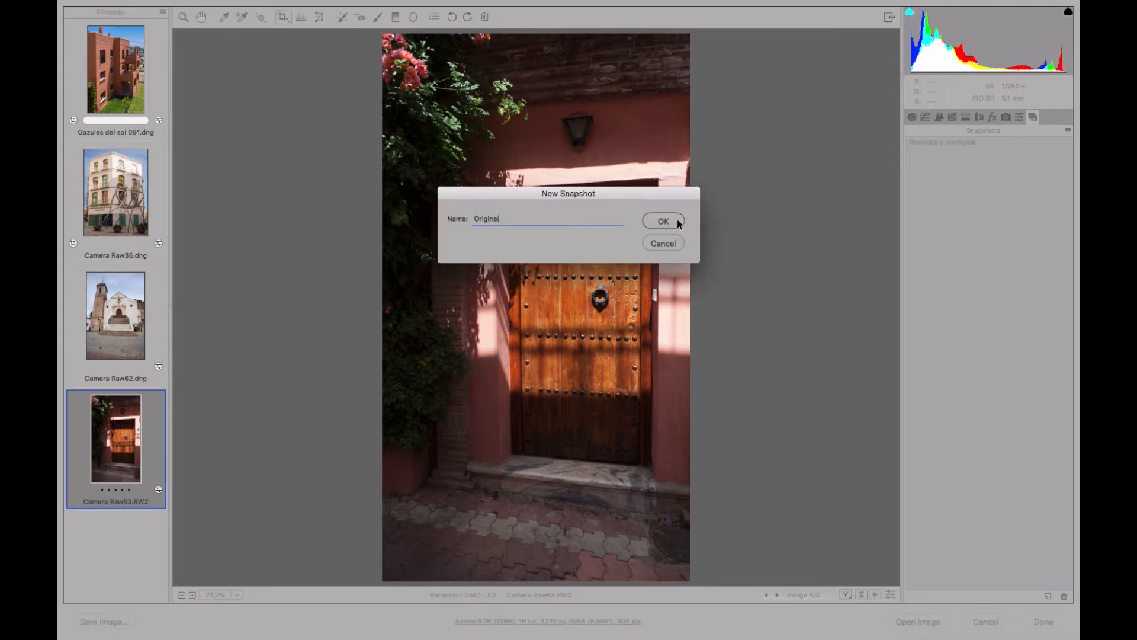
pyautogui.click(664, 221)
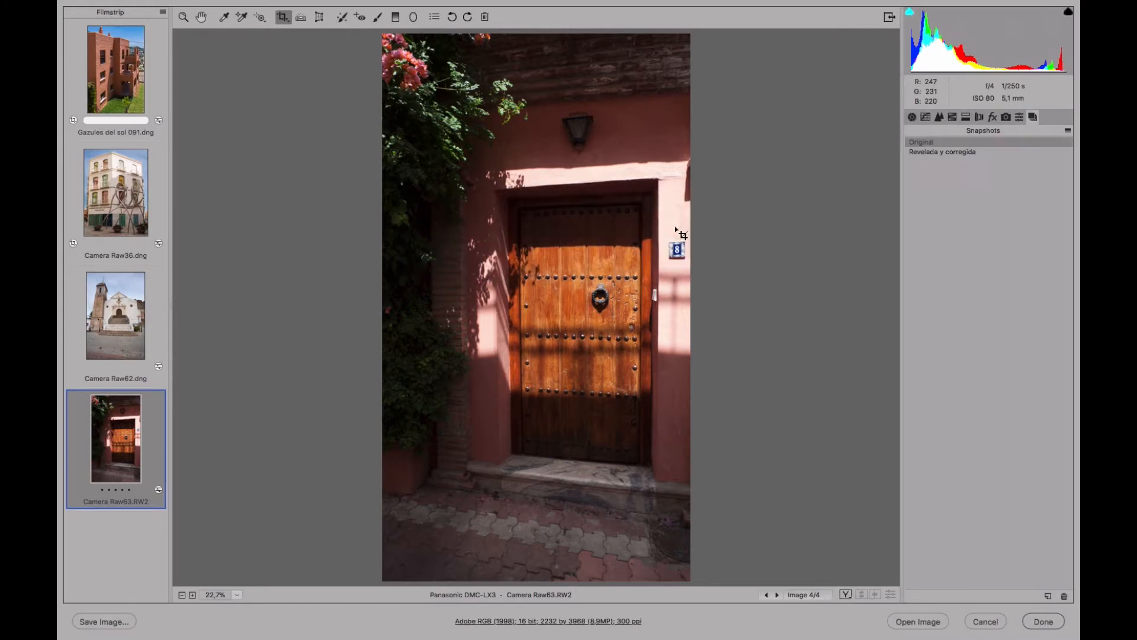
# Compare the door photo's Original and Revelada y corregida snapshots with the Zoom tool active, and leave Revelada y corregida applied.
pyautogui.click(954, 151)
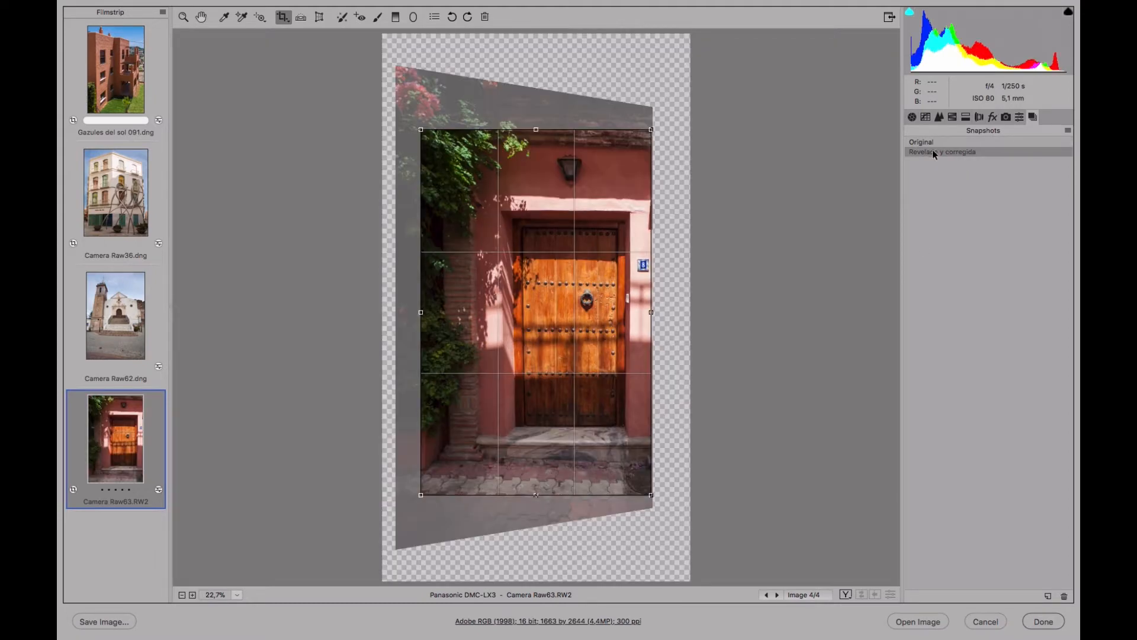
pyautogui.press('z')
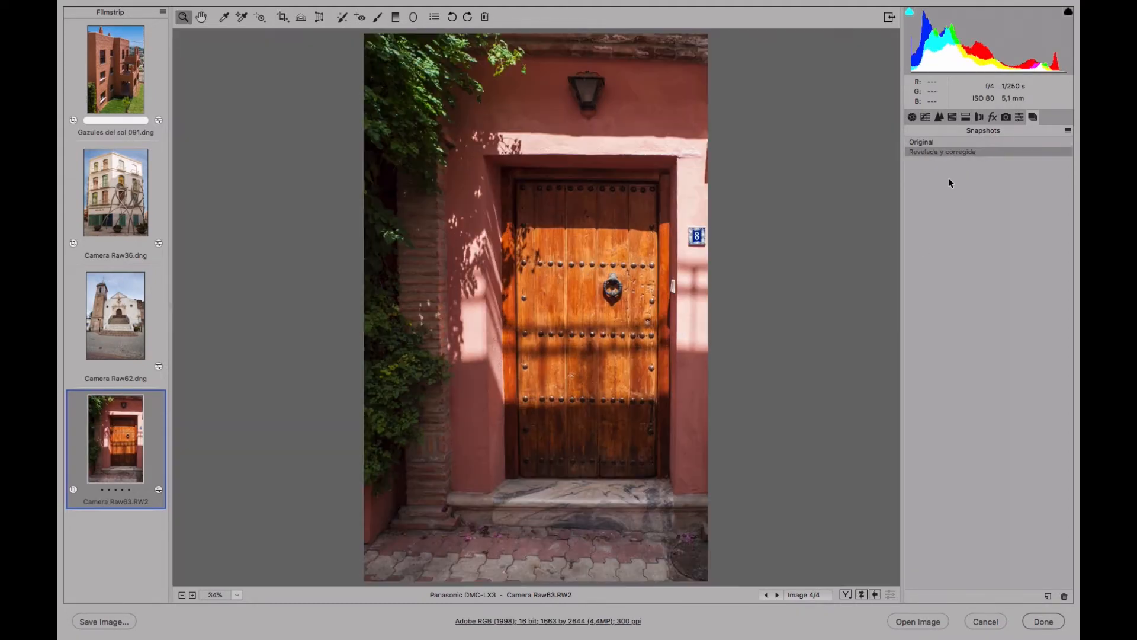
pyautogui.click(947, 143)
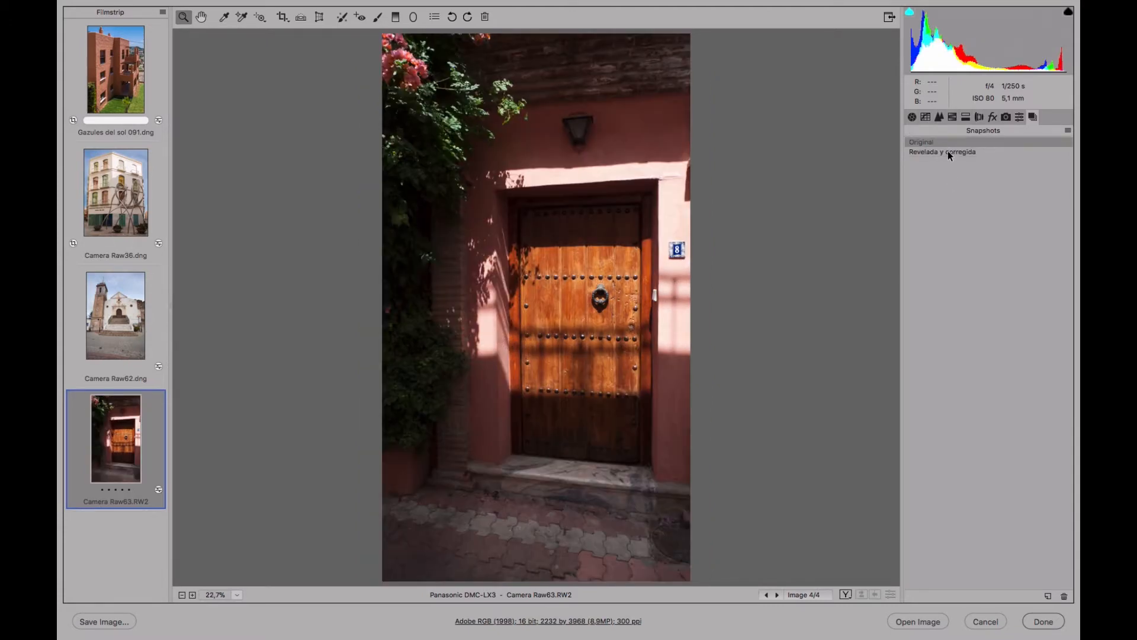
pyautogui.click(948, 151)
pyautogui.click(947, 143)
pyautogui.click(935, 152)
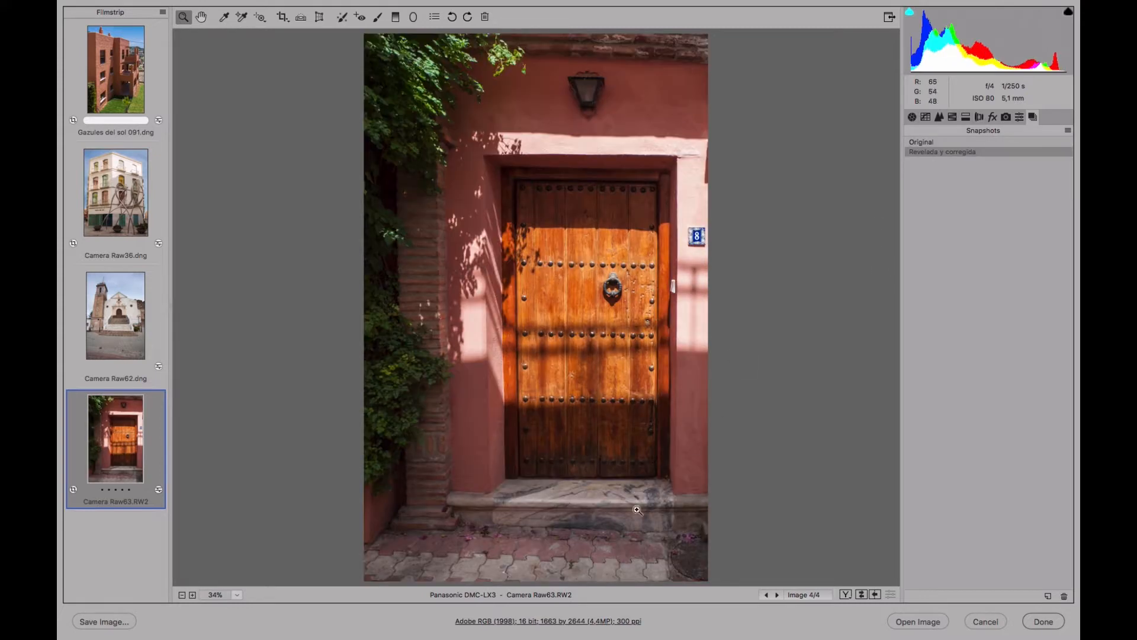
pyautogui.click(940, 143)
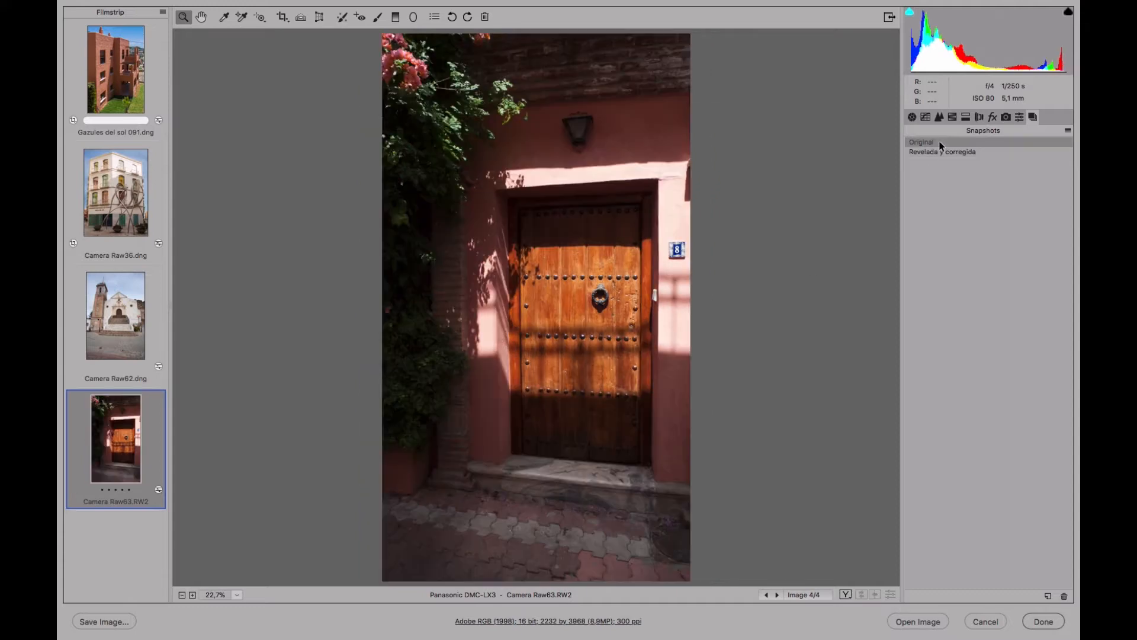
pyautogui.click(942, 156)
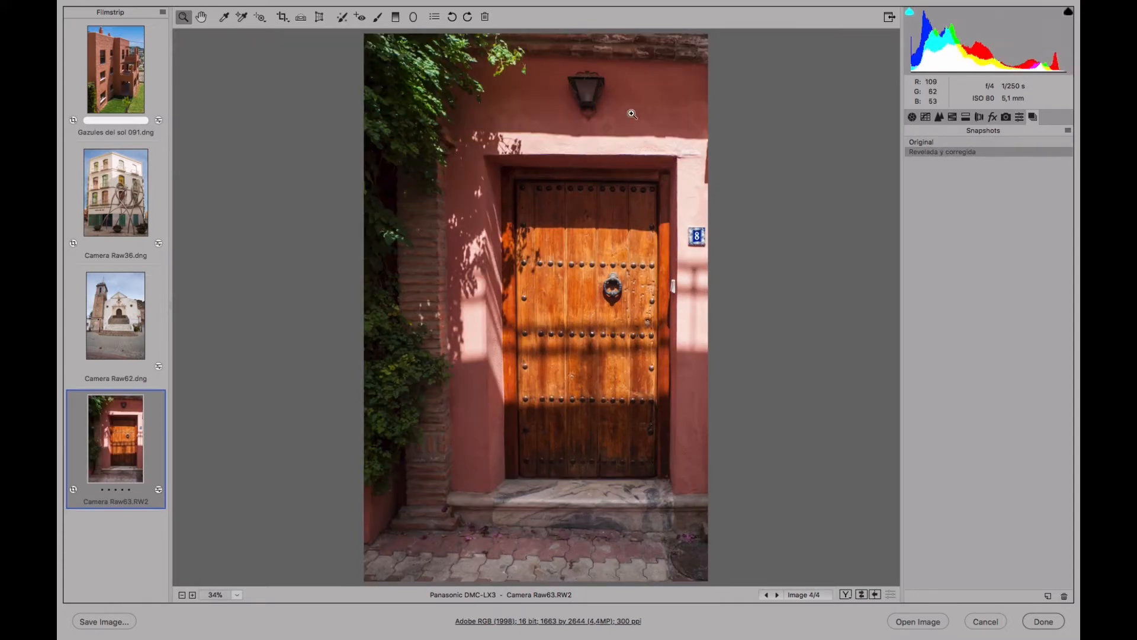
pyautogui.click(951, 143)
pyautogui.click(952, 151)
pyautogui.click(951, 143)
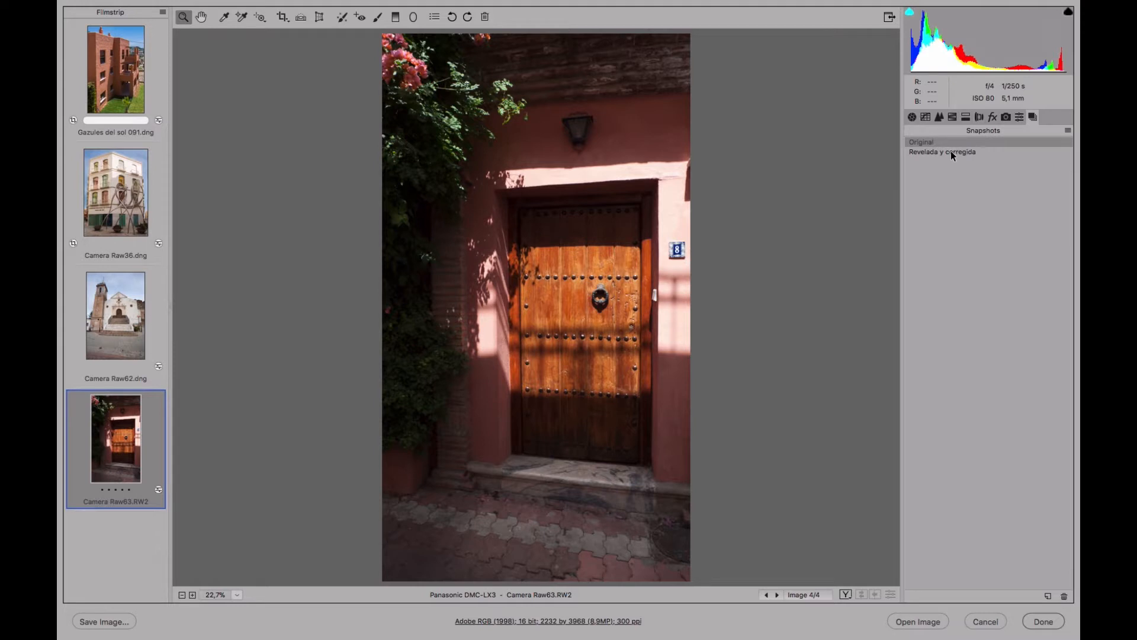
pyautogui.click(951, 151)
pyautogui.click(950, 141)
pyautogui.click(950, 151)
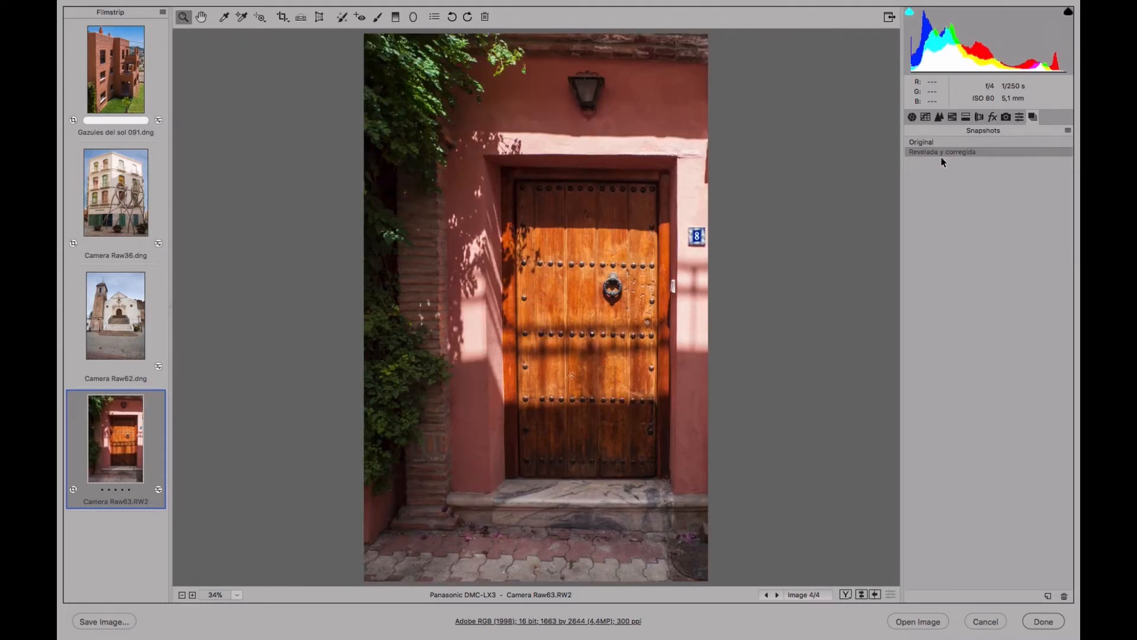
# Open the church photo Camera Raw62.dng from the filmstrip for editing and switch to the Transform tool.
pyautogui.click(123, 333)
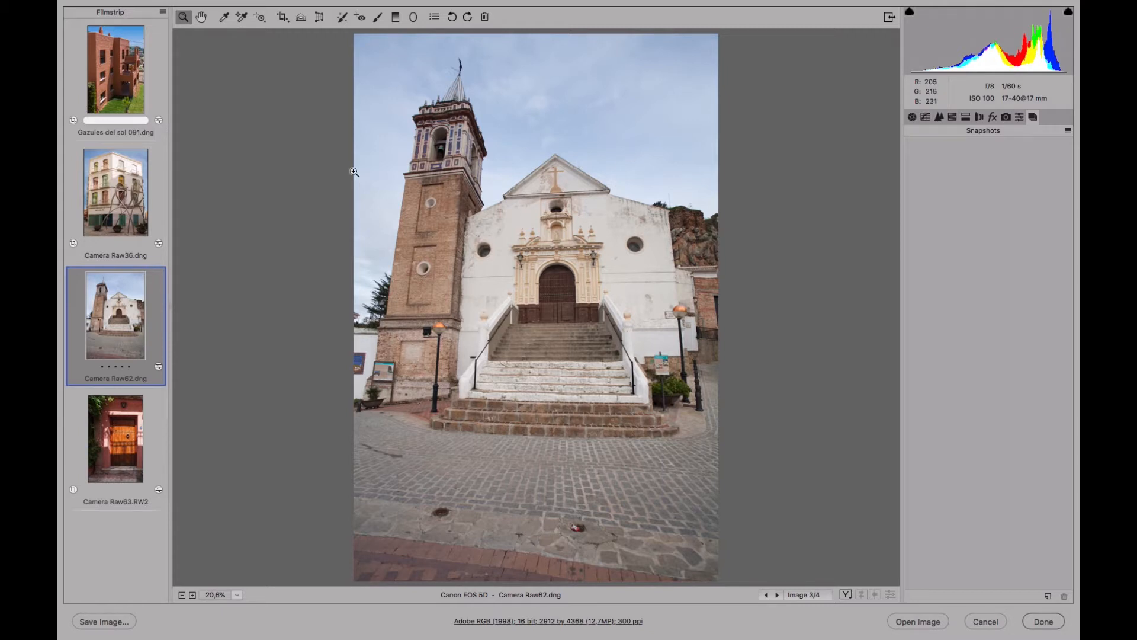
pyautogui.click(909, 116)
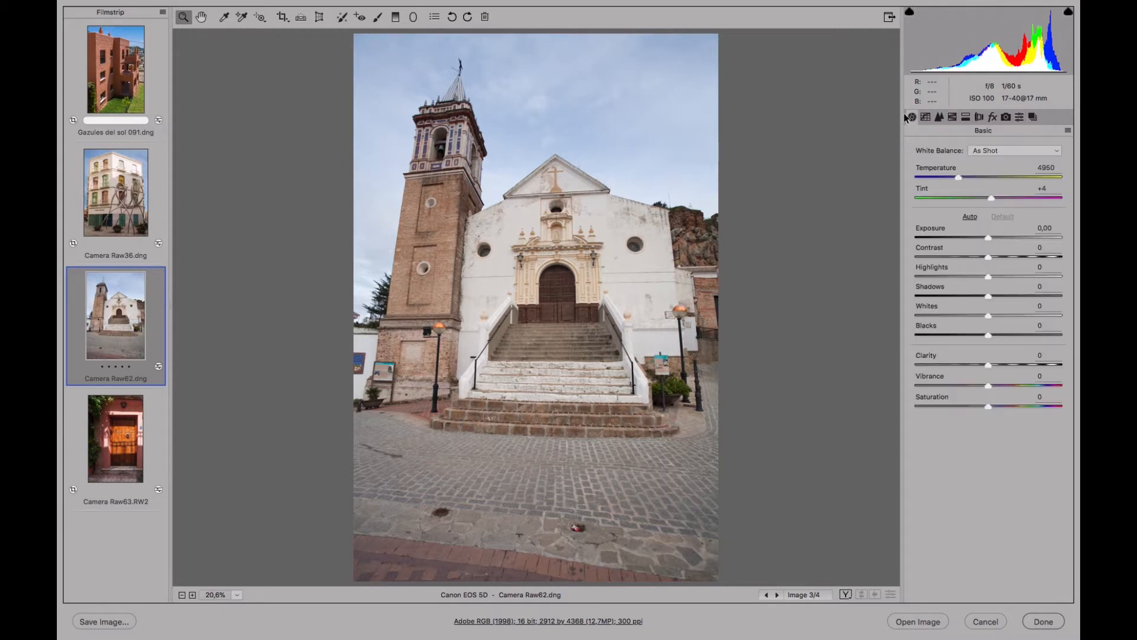
pyautogui.click(319, 19)
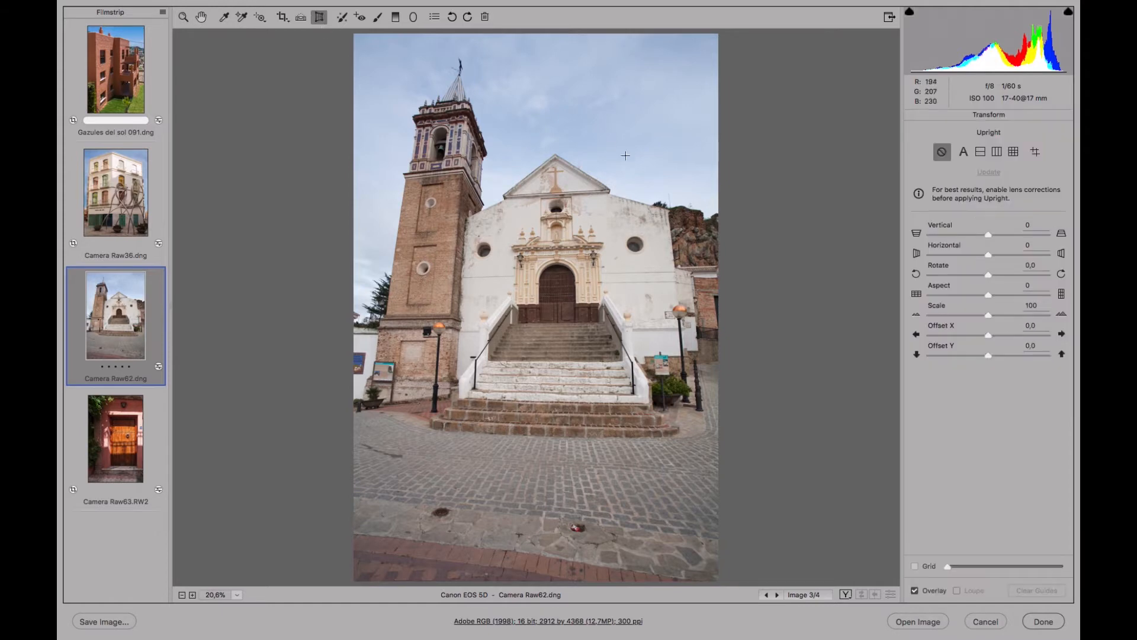
# Try the Auto, Level and Vertical Upright corrections on the church photo, switching Upright off after each one.
pyautogui.click(964, 152)
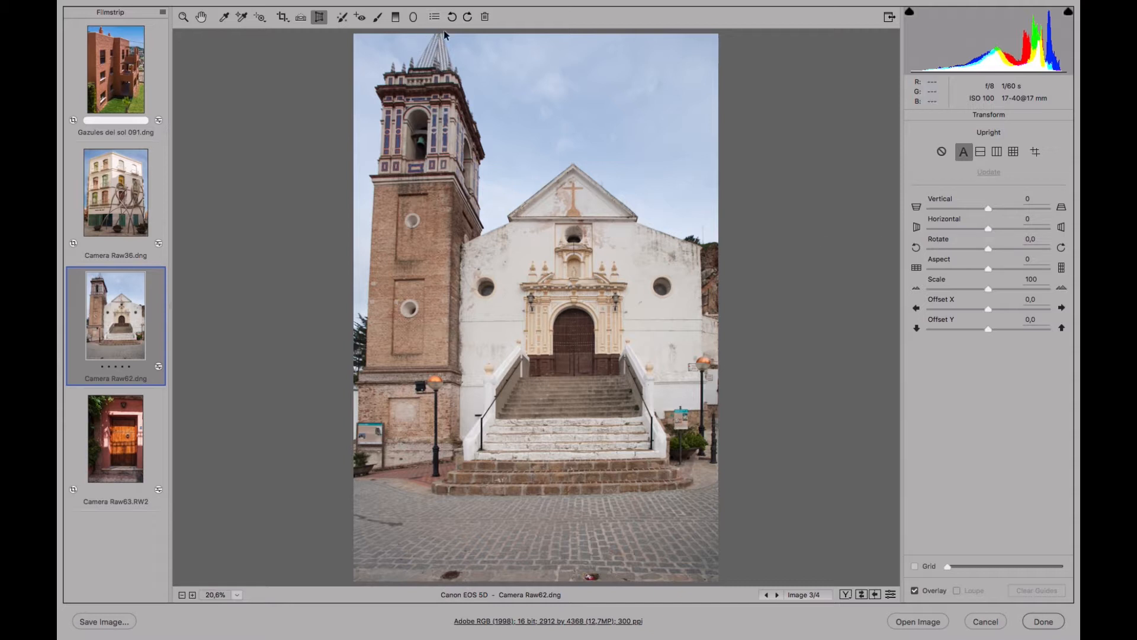
pyautogui.click(942, 152)
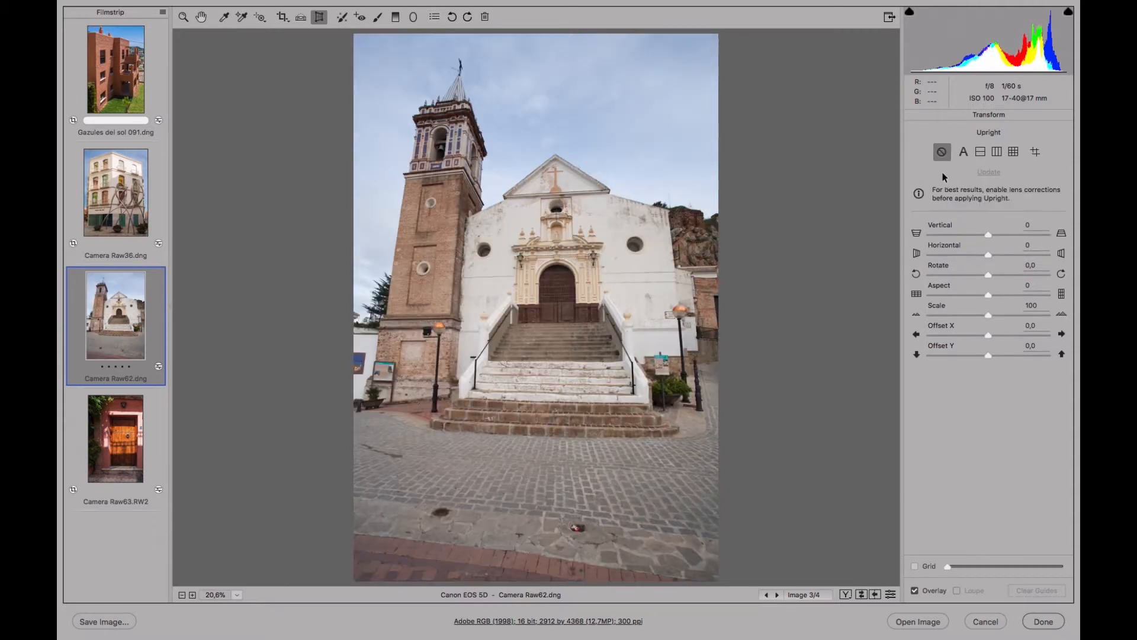
pyautogui.click(981, 153)
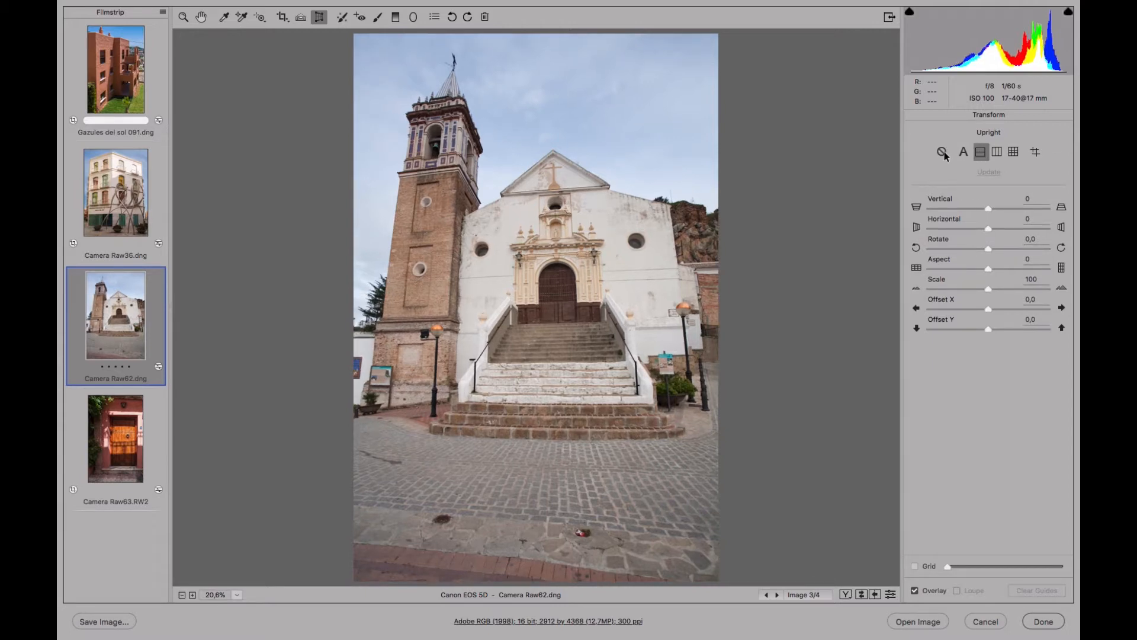
pyautogui.click(941, 152)
pyautogui.click(997, 153)
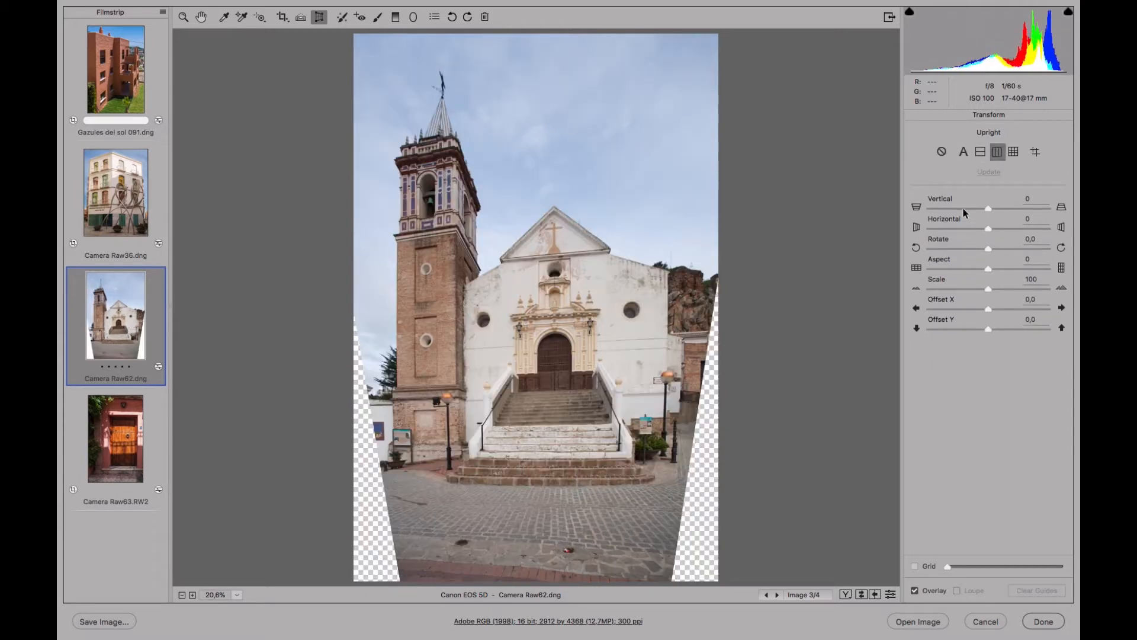
pyautogui.click(944, 153)
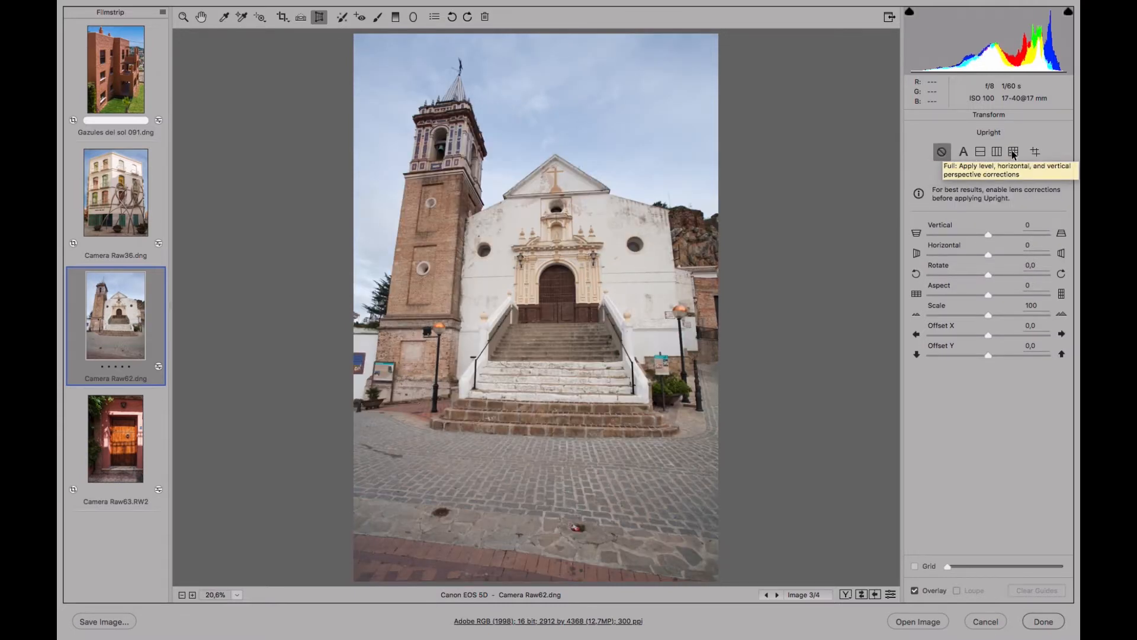
# Compare the Full, Auto, Level and Vertical Upright corrections on the church photo, and switch Upright off again.
pyautogui.click(1013, 153)
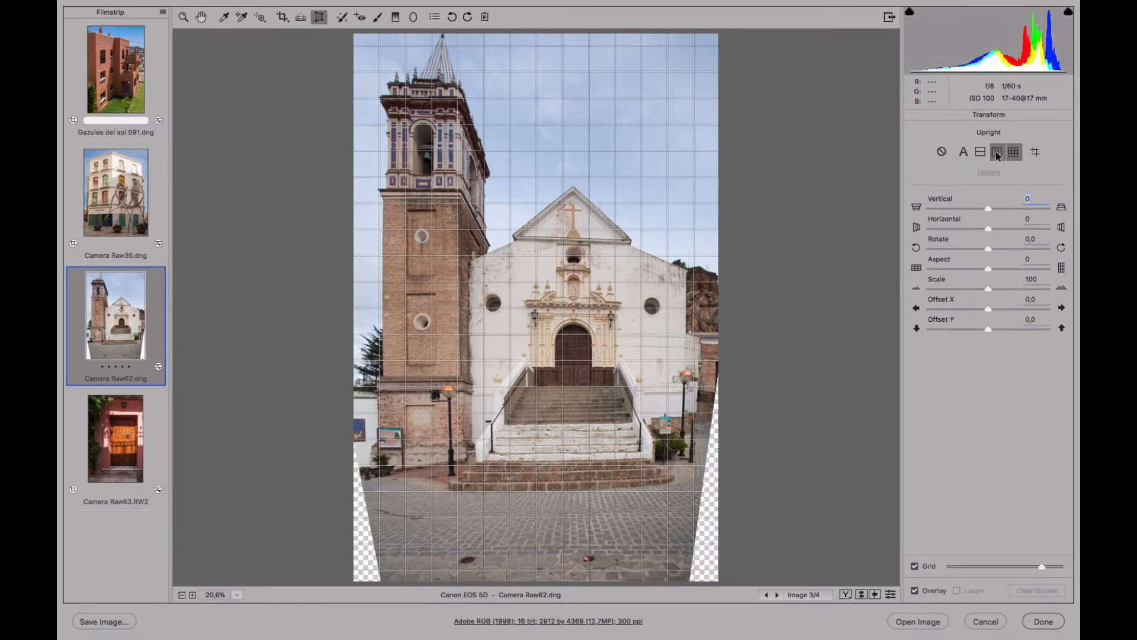
pyautogui.click(981, 154)
pyautogui.click(963, 154)
pyautogui.click(942, 154)
pyautogui.click(963, 156)
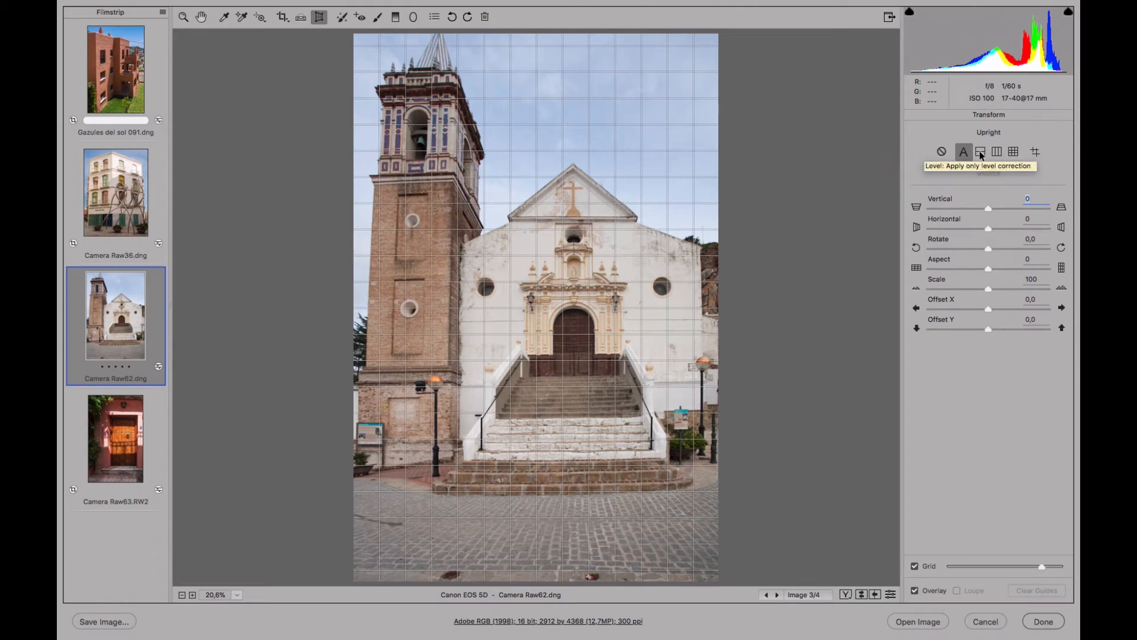
pyautogui.click(981, 153)
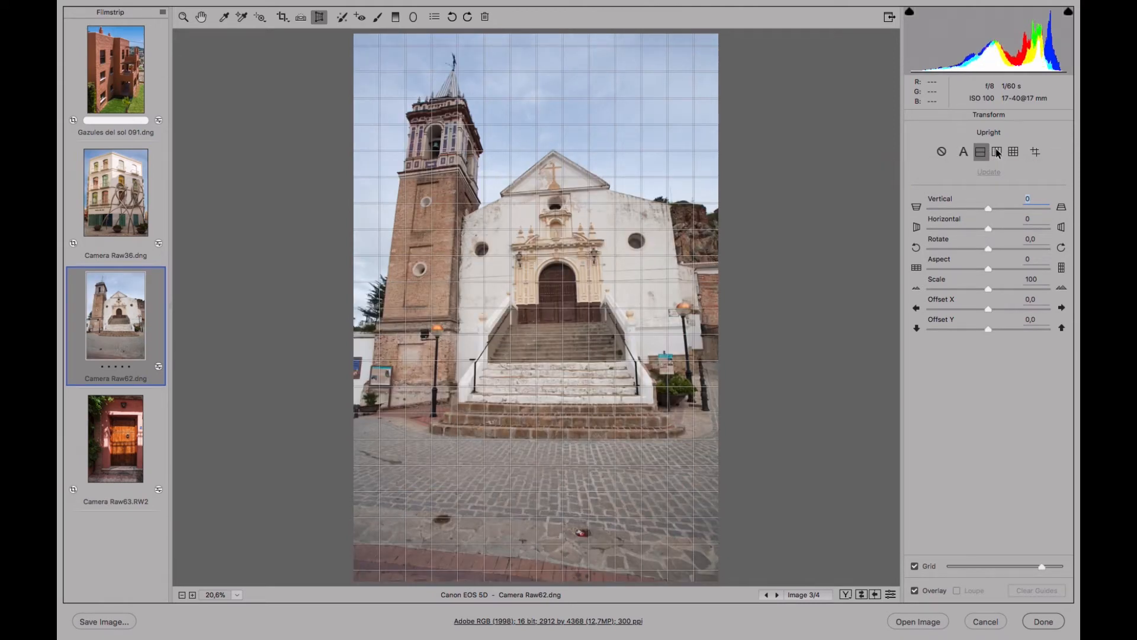
pyautogui.click(997, 153)
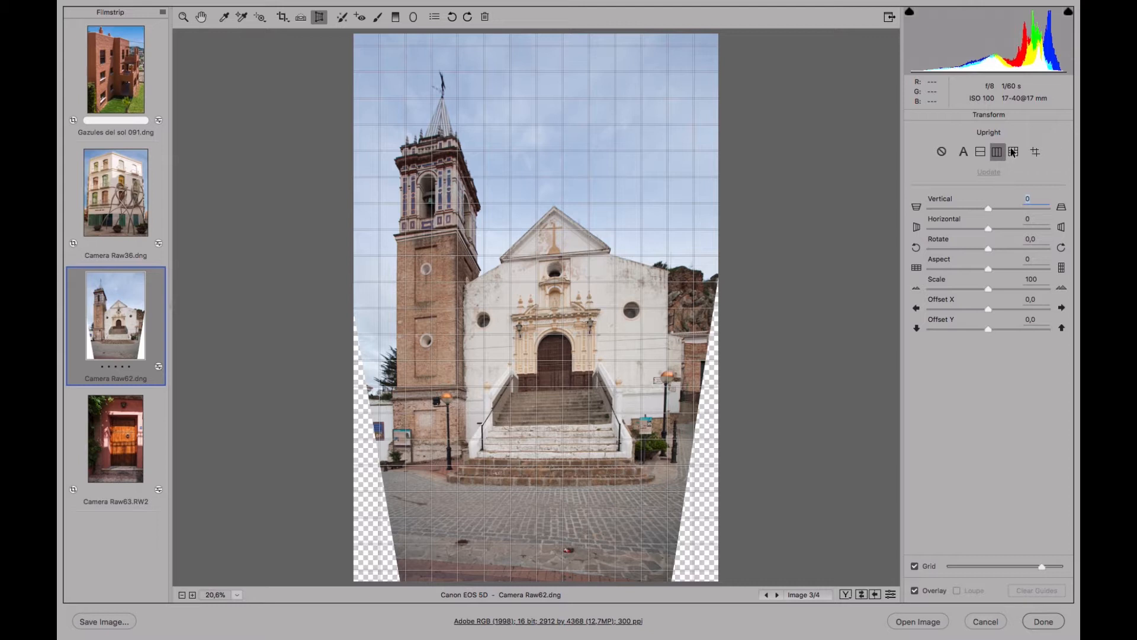
pyautogui.click(1013, 152)
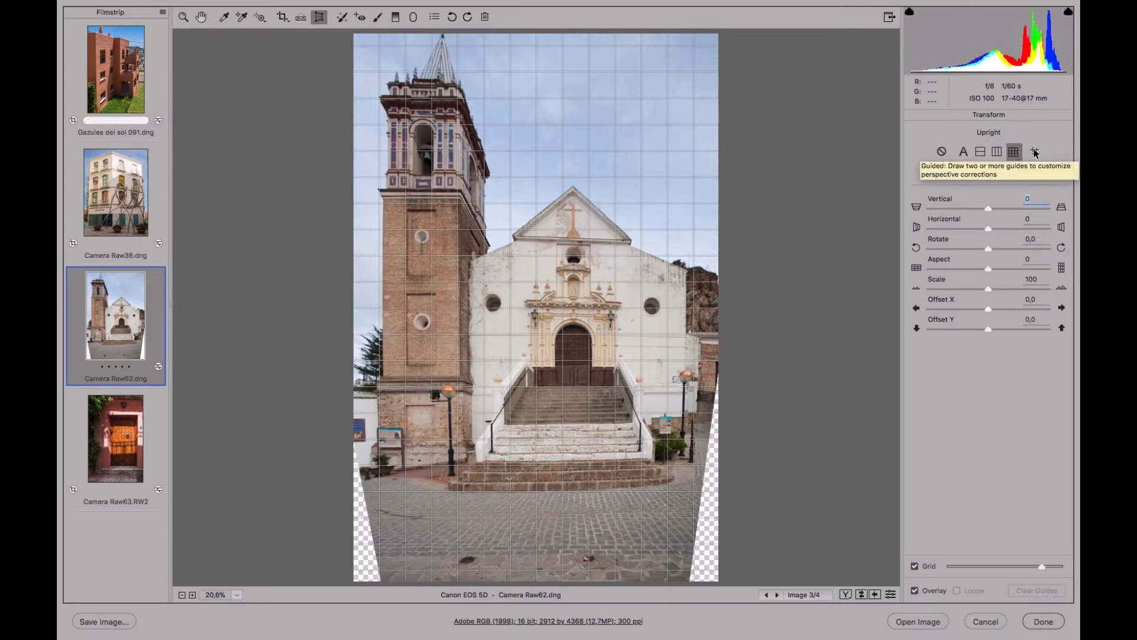
pyautogui.click(942, 151)
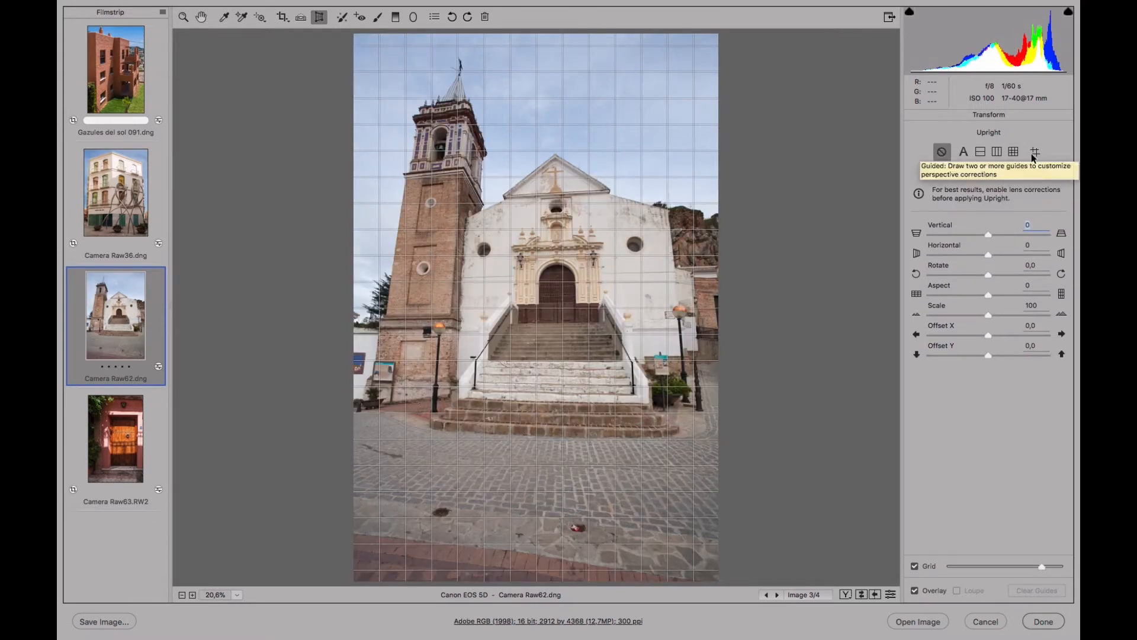
# Correct the church's perspective with Guided Upright, drawing guides along the tower's outer edge, the lowest step, the facade's far edge and the top of the stairs.
pyautogui.click(1034, 152)
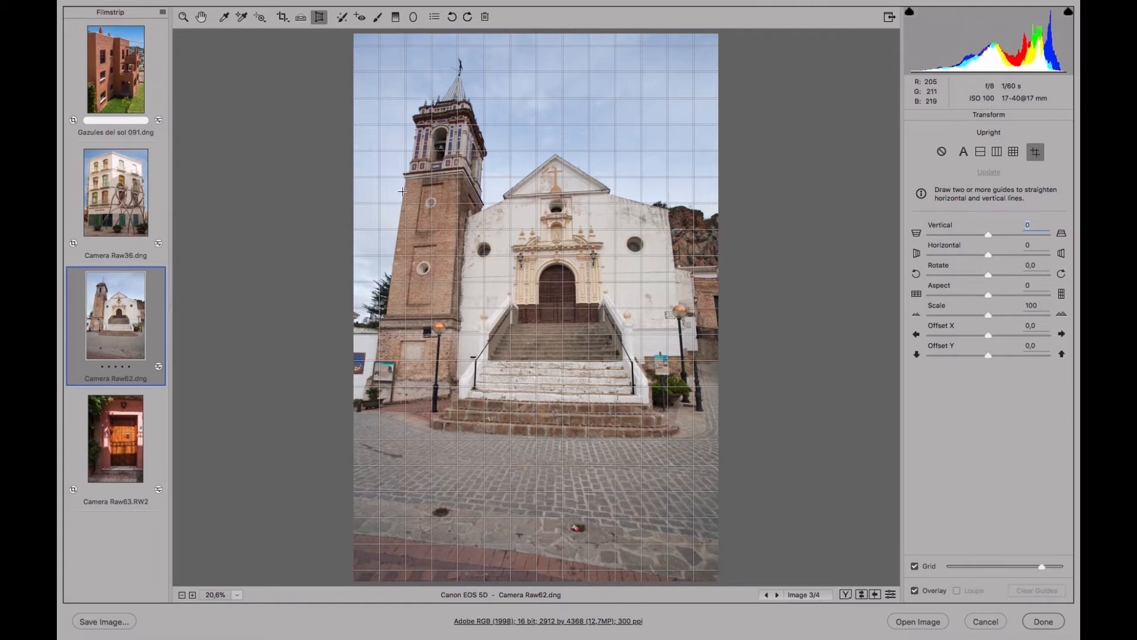
pyautogui.moveTo(404, 172); pyautogui.dragTo(393, 261)
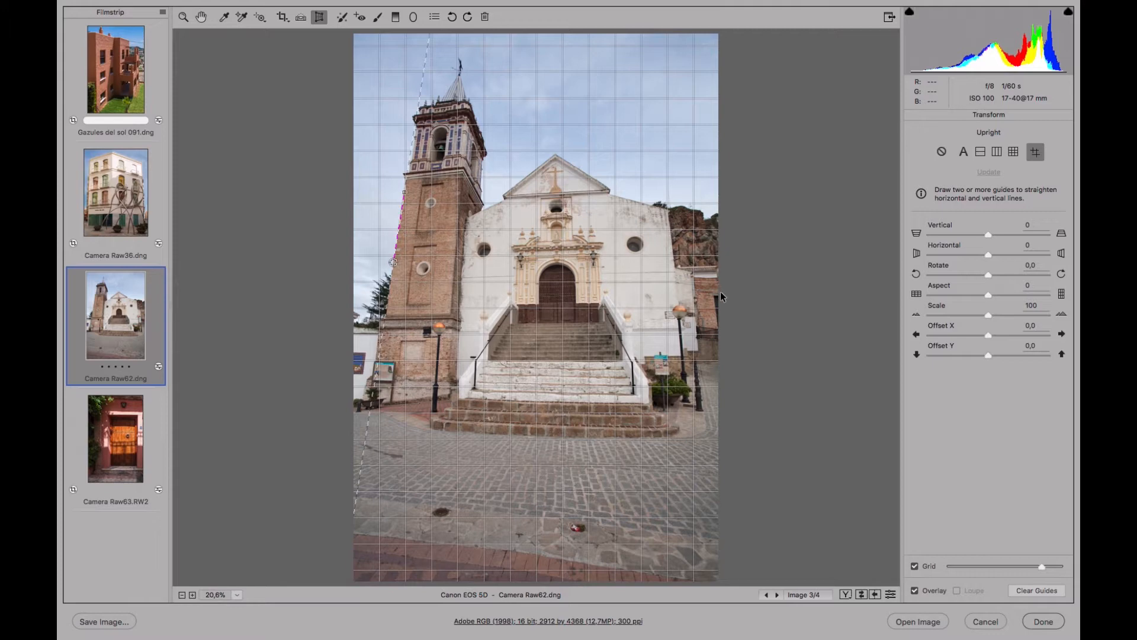
pyautogui.moveTo(451, 431); pyautogui.dragTo(611, 438)
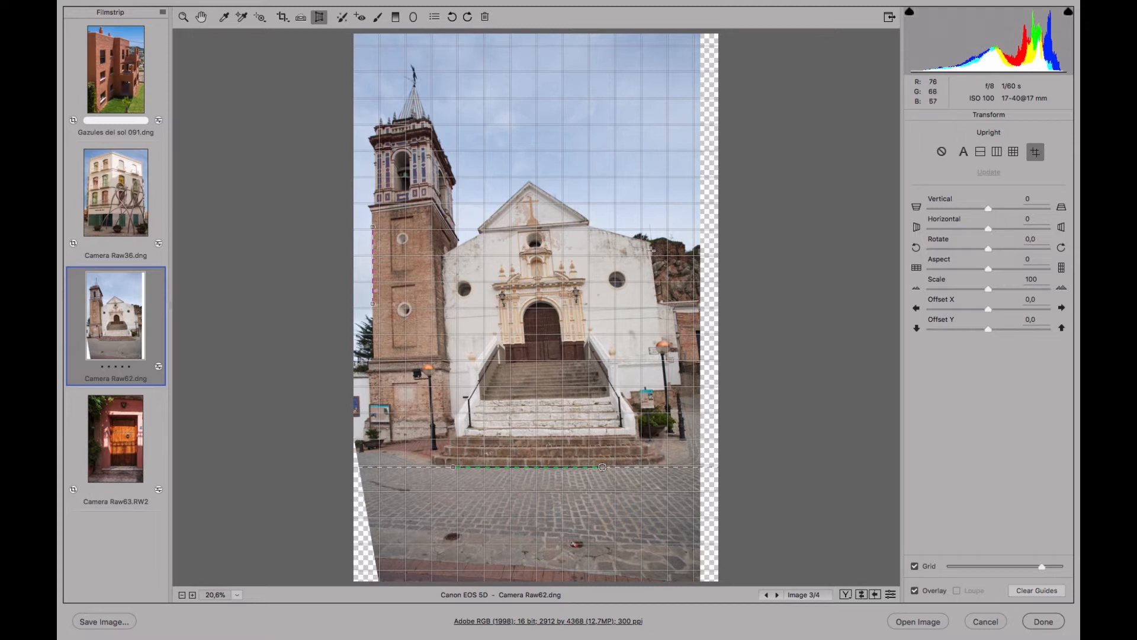
pyautogui.moveTo(650, 243); pyautogui.dragTo(656, 289)
pyautogui.moveTo(656, 289); pyautogui.dragTo(656, 288)
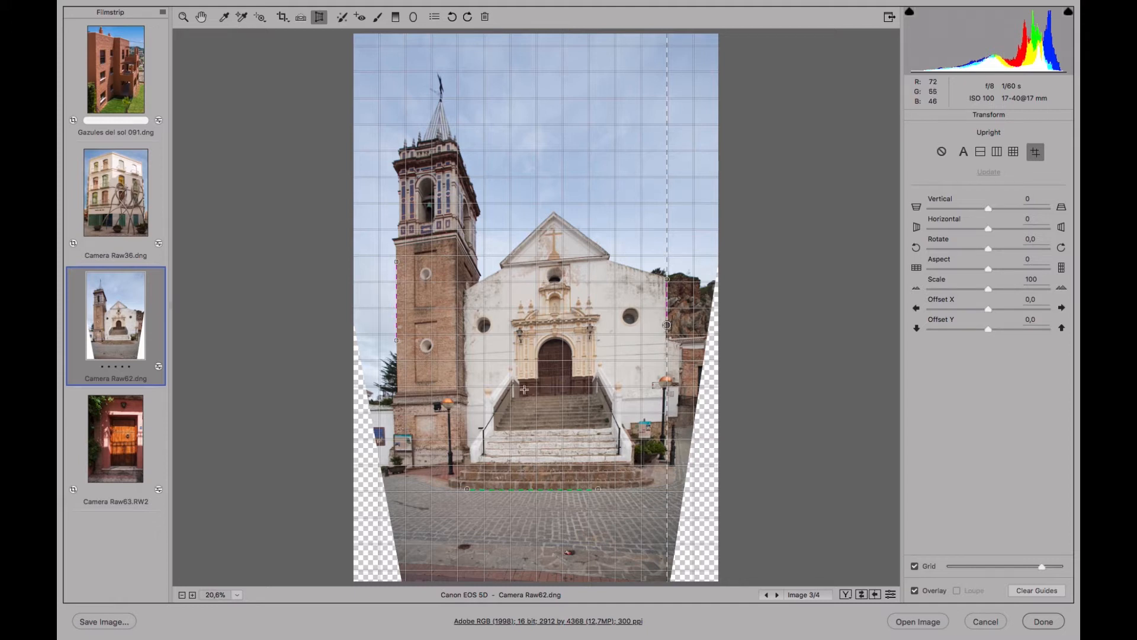
pyautogui.moveTo(521, 398); pyautogui.dragTo(577, 395)
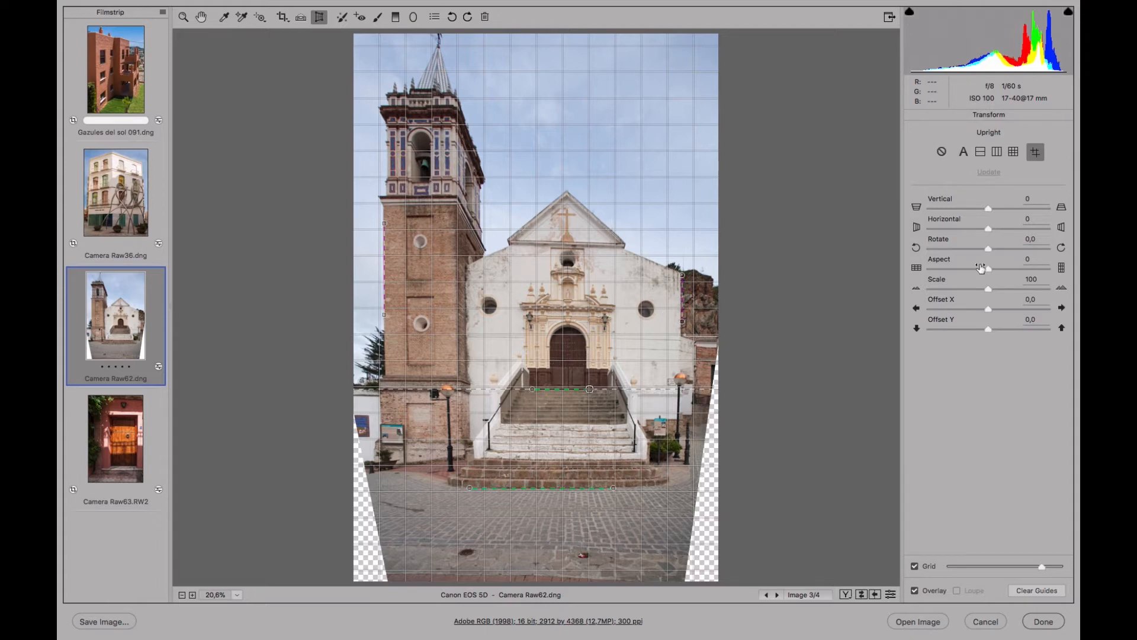
# Fine-tune the church's transform with Scale 75, Rotate -0,4, Horizontal +4, Vertical +13, Aspect -26, Offset X 6,0 and Offset Y 5,0.
pyautogui.moveTo(988, 289); pyautogui.dragTo(957, 288)
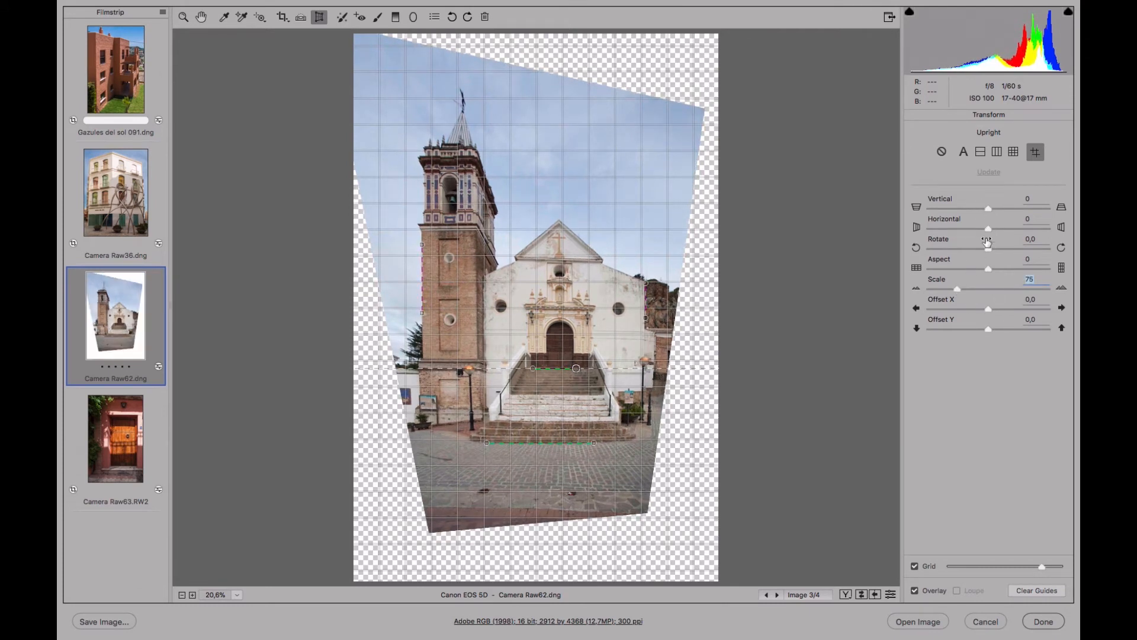
pyautogui.moveTo(989, 247)
pyautogui.mouseDown()
pyautogui.moveTo(982, 255)
pyautogui.moveTo(995, 235)
pyautogui.mouseUp()
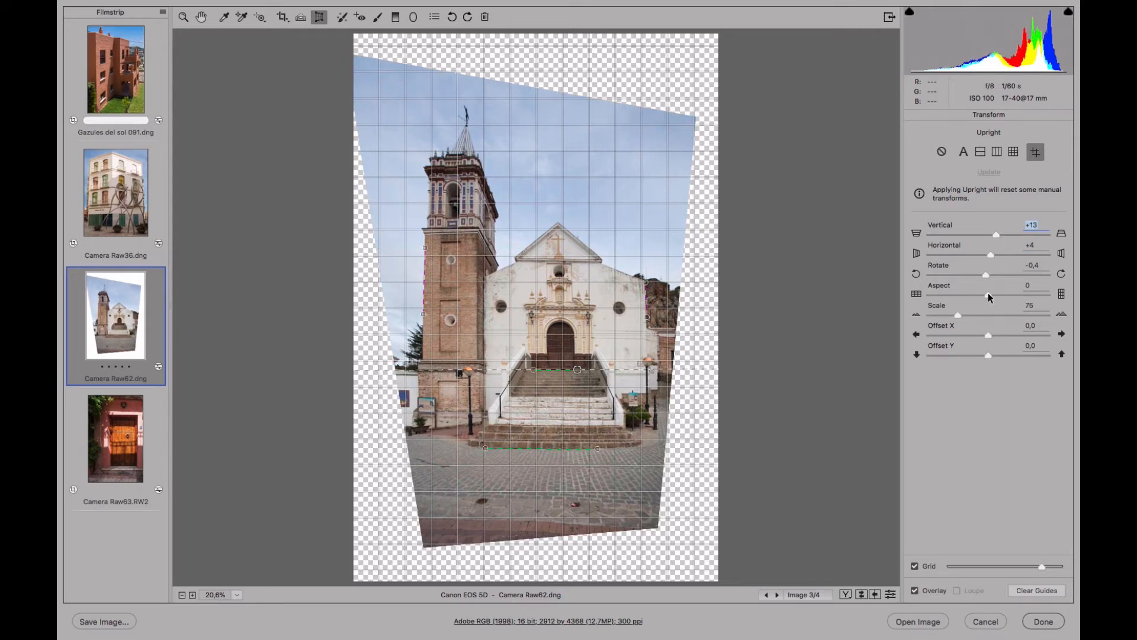
pyautogui.moveTo(987, 293); pyautogui.dragTo(1032, 290)
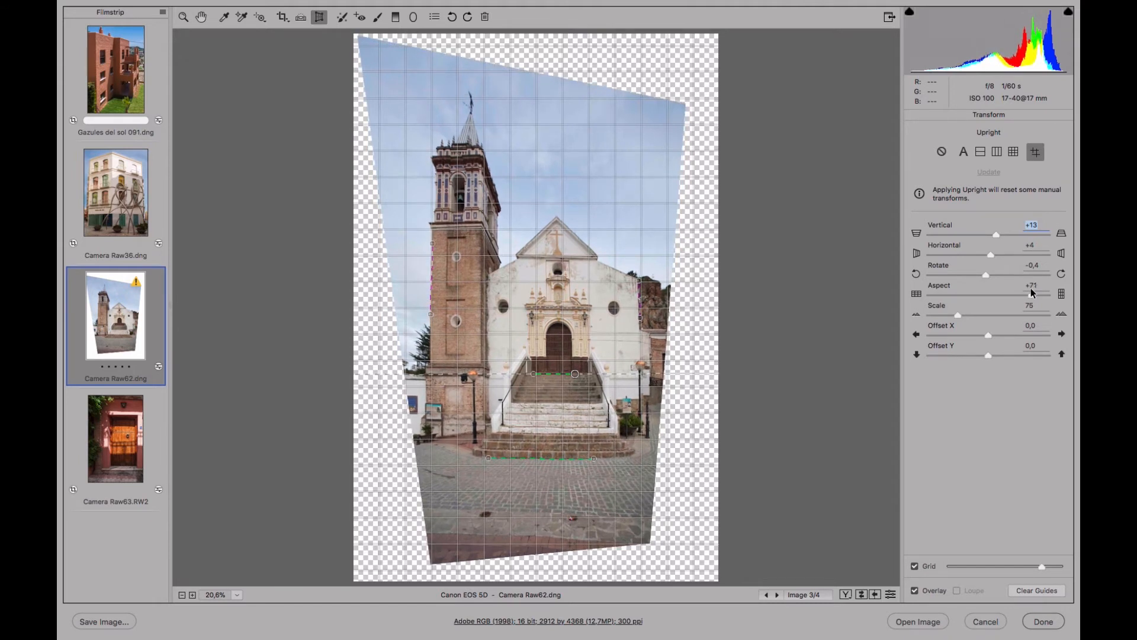
pyautogui.moveTo(1031, 292)
pyautogui.mouseDown()
pyautogui.moveTo(936, 300)
pyautogui.moveTo(1033, 295)
pyautogui.mouseUp()
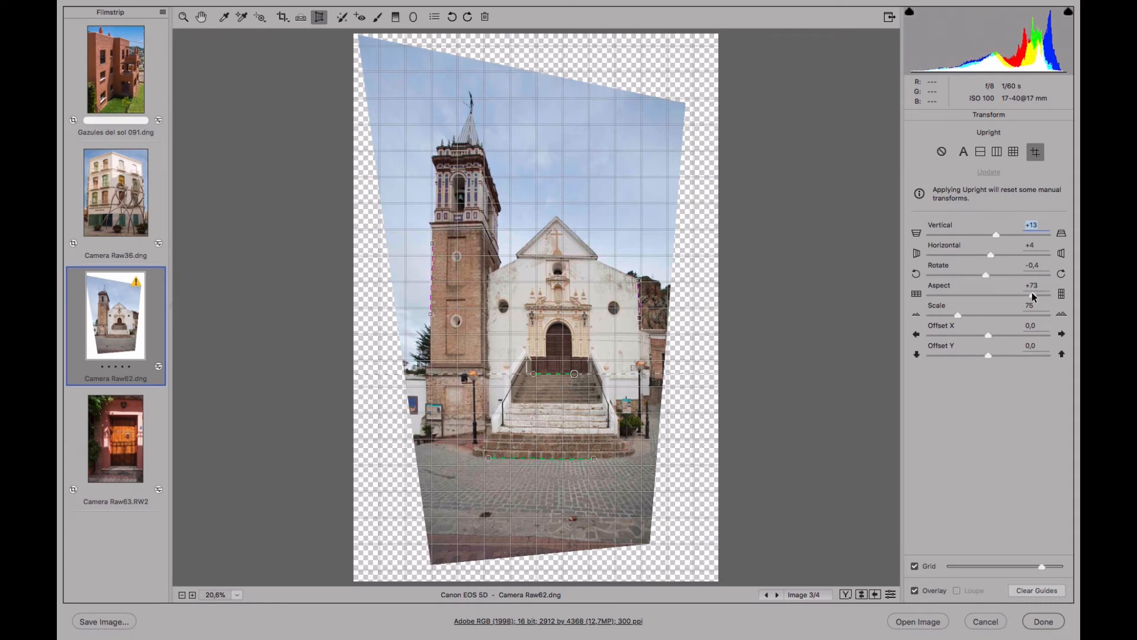
pyautogui.moveTo(1033, 297); pyautogui.dragTo(975, 295)
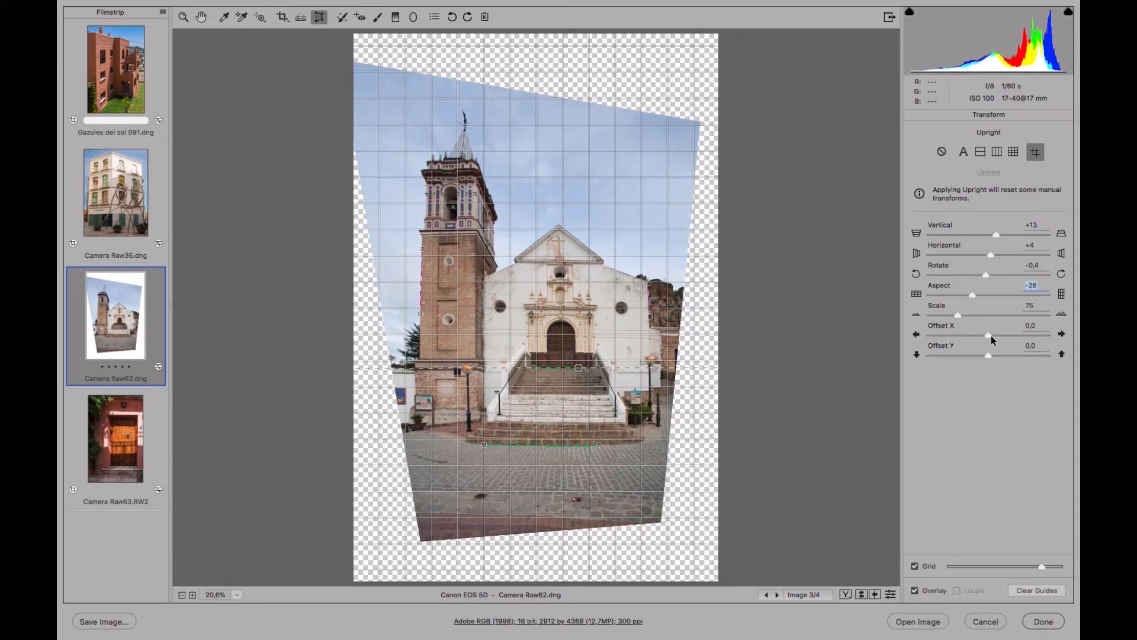
pyautogui.moveTo(988, 335)
pyautogui.mouseDown()
pyautogui.moveTo(1015, 335)
pyautogui.moveTo(958, 340)
pyautogui.moveTo(992, 335)
pyautogui.moveTo(1020, 354)
pyautogui.moveTo(973, 353)
pyautogui.moveTo(991, 353)
pyautogui.mouseUp()
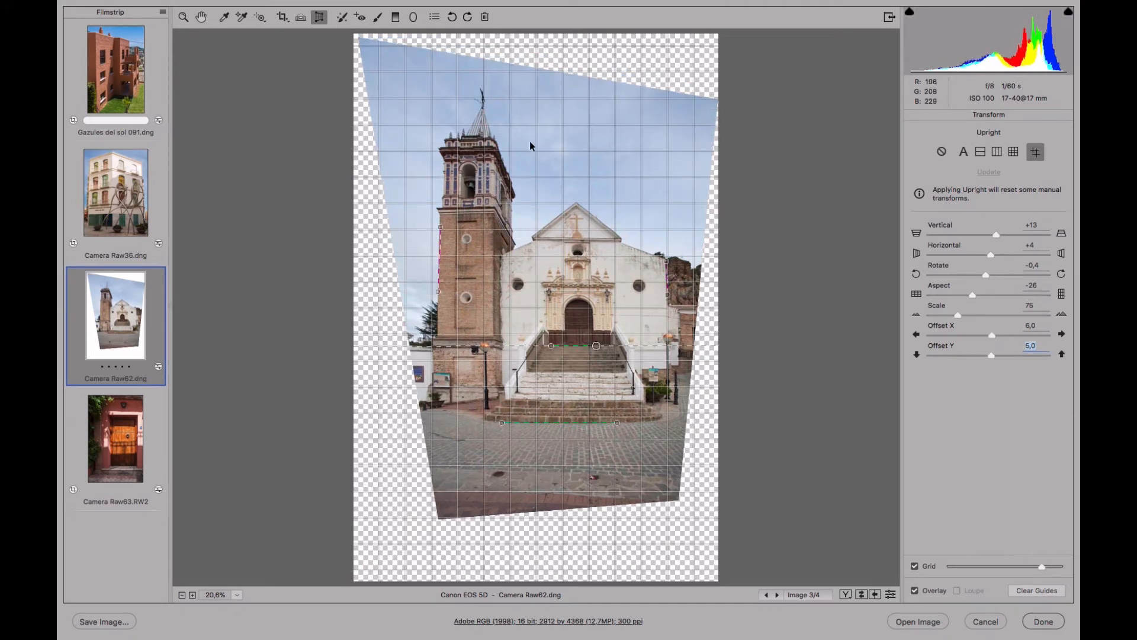
# Crop the church photo with the Normal ratio to about 1972 by 2883 pixels, framing tower, facade and steps without transparent areas.
pyautogui.click(282, 19)
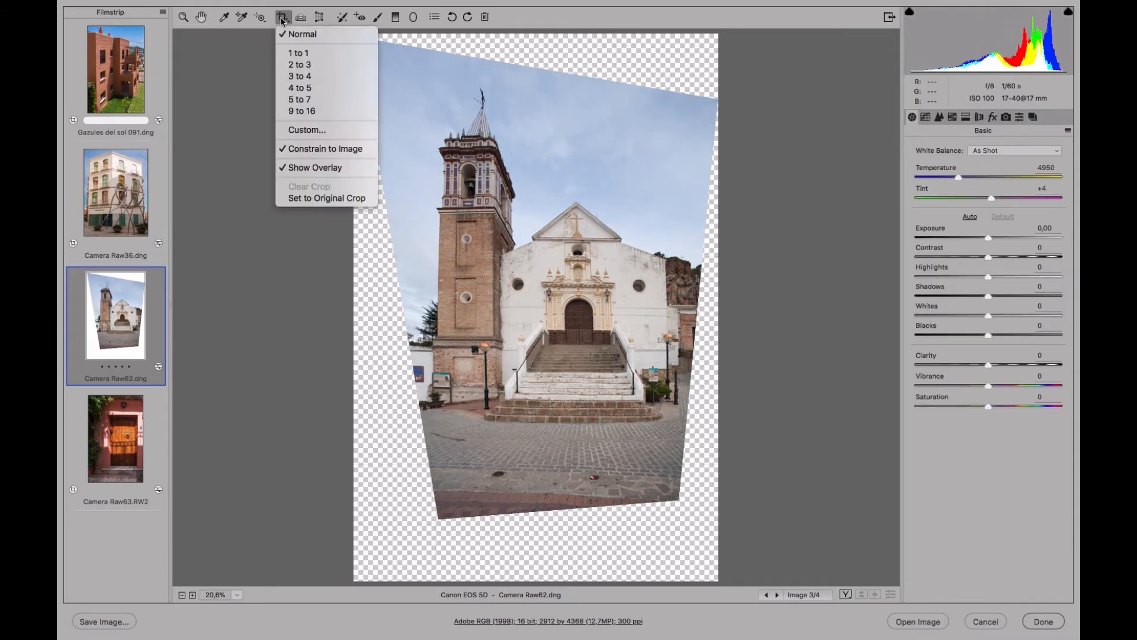
pyautogui.click(303, 33)
pyautogui.moveTo(417, 71); pyautogui.dragTo(680, 477)
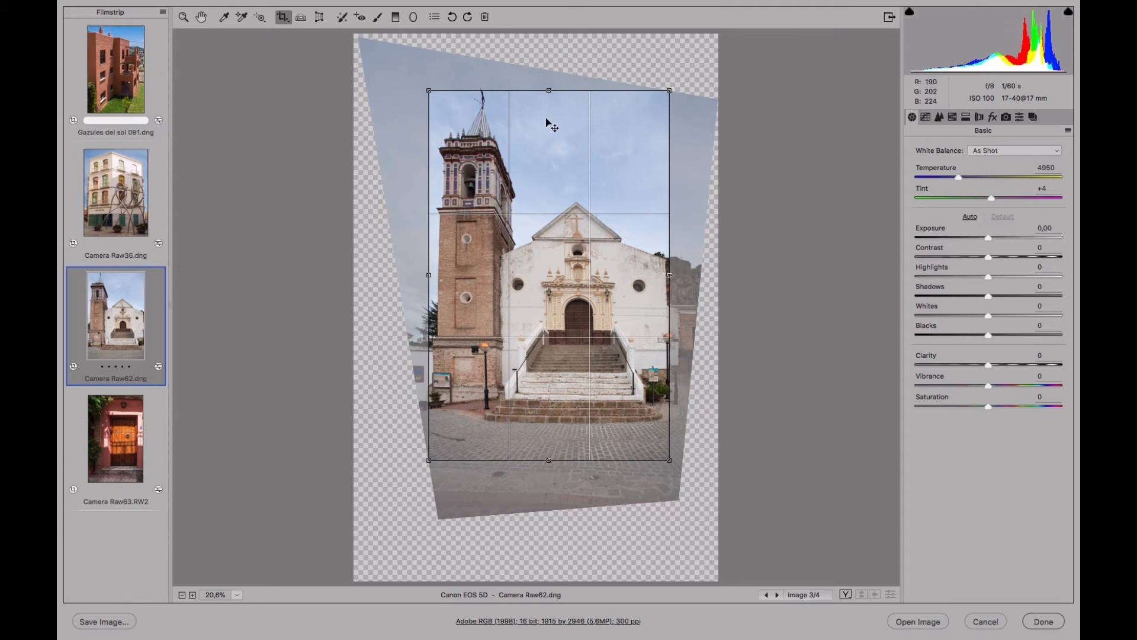
pyautogui.moveTo(549, 460); pyautogui.dragTo(550, 451)
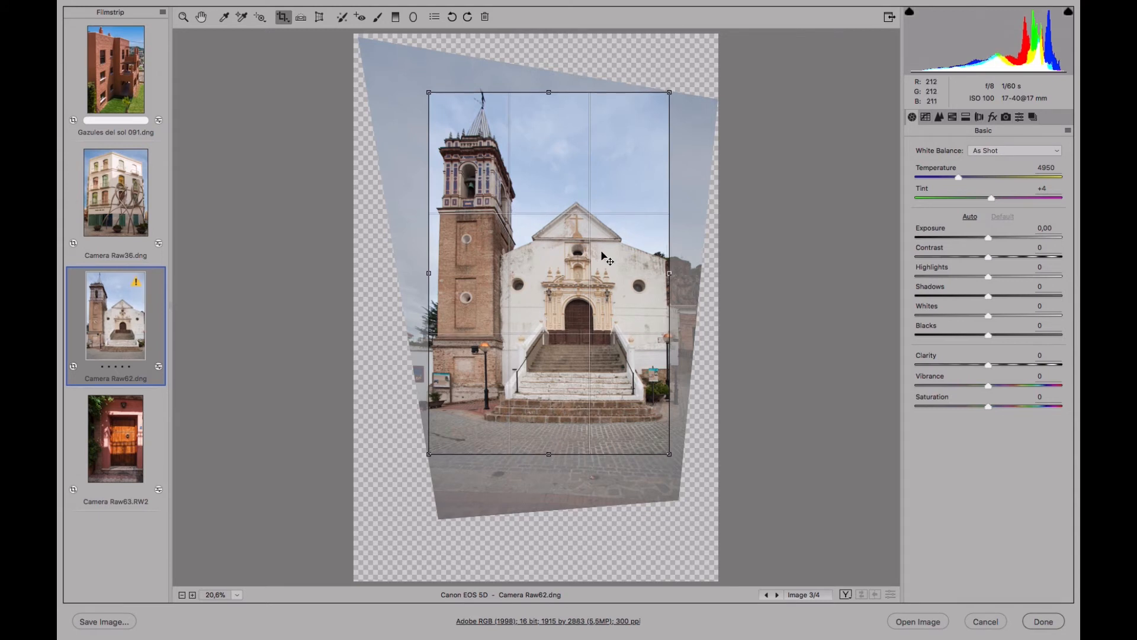
pyautogui.moveTo(672, 275); pyautogui.dragTo(677, 273)
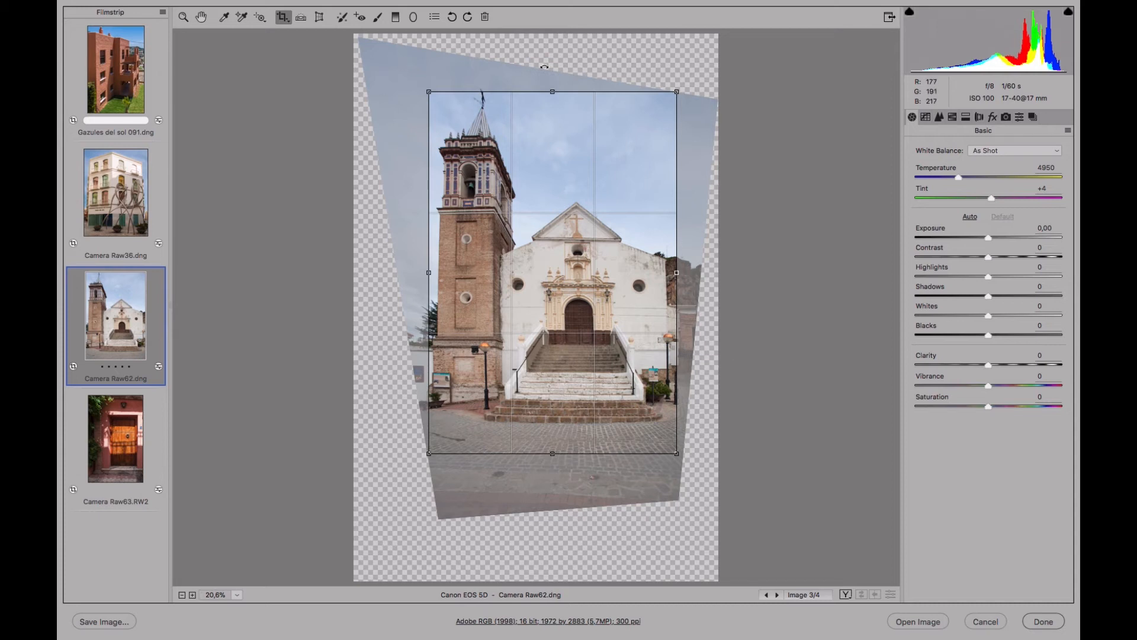
pyautogui.press('Return')
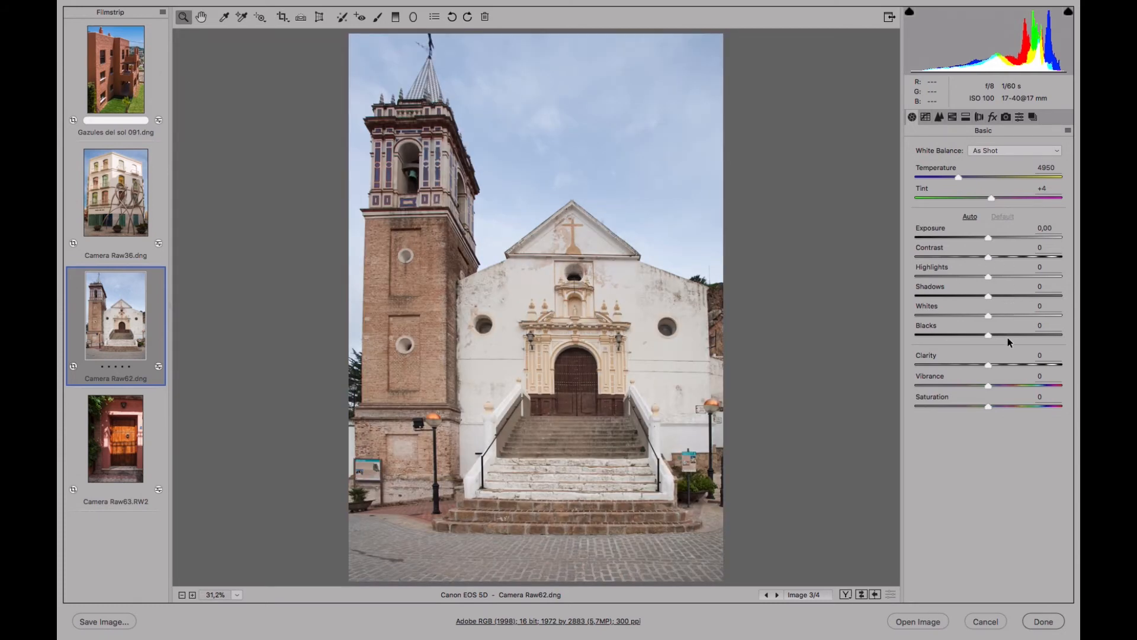
# Set the church photo's Clarity to +27, Temperature to 5150, Shadows to +19, Contrast to +25 and Highlights to +26, and lower Blacks slightly.
pyautogui.click(1006, 365)
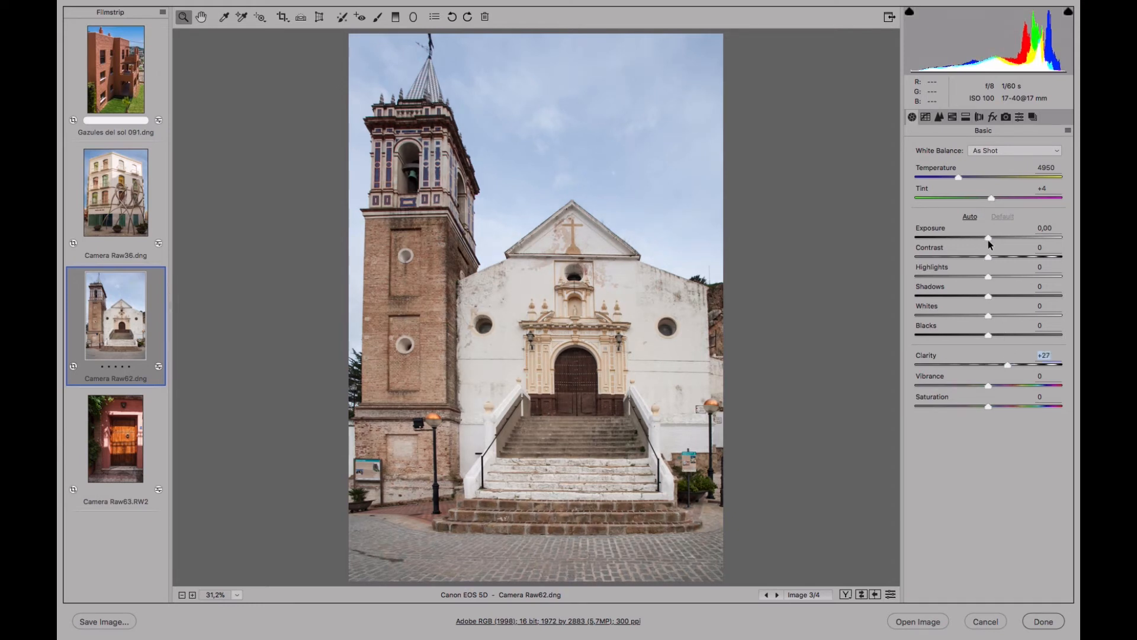
pyautogui.click(963, 178)
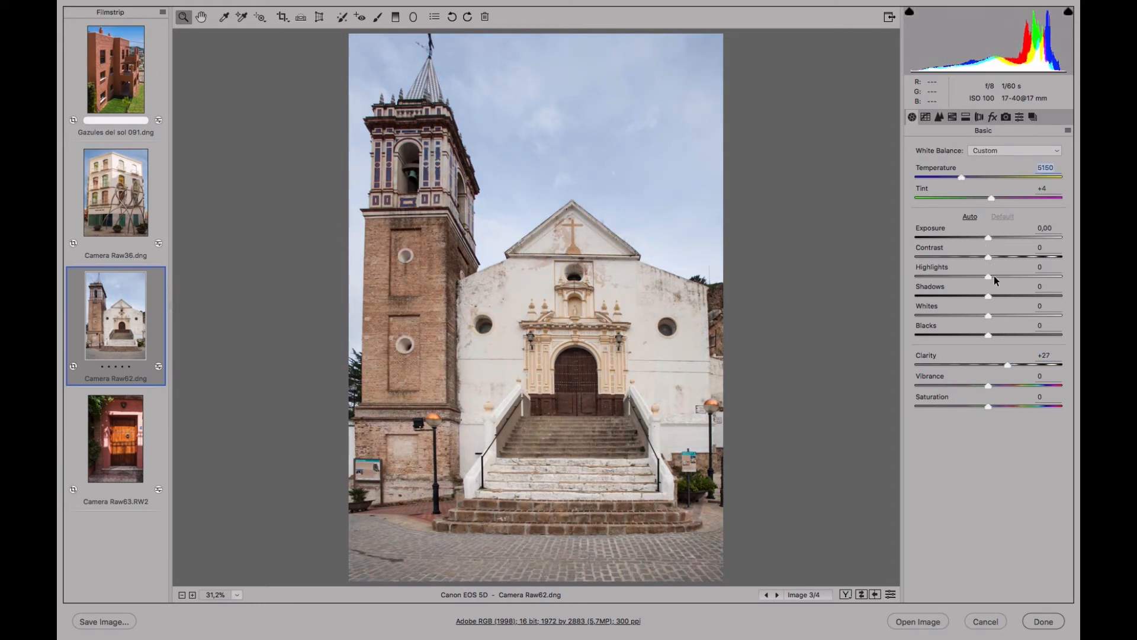
pyautogui.click(1001, 295)
pyautogui.click(1006, 257)
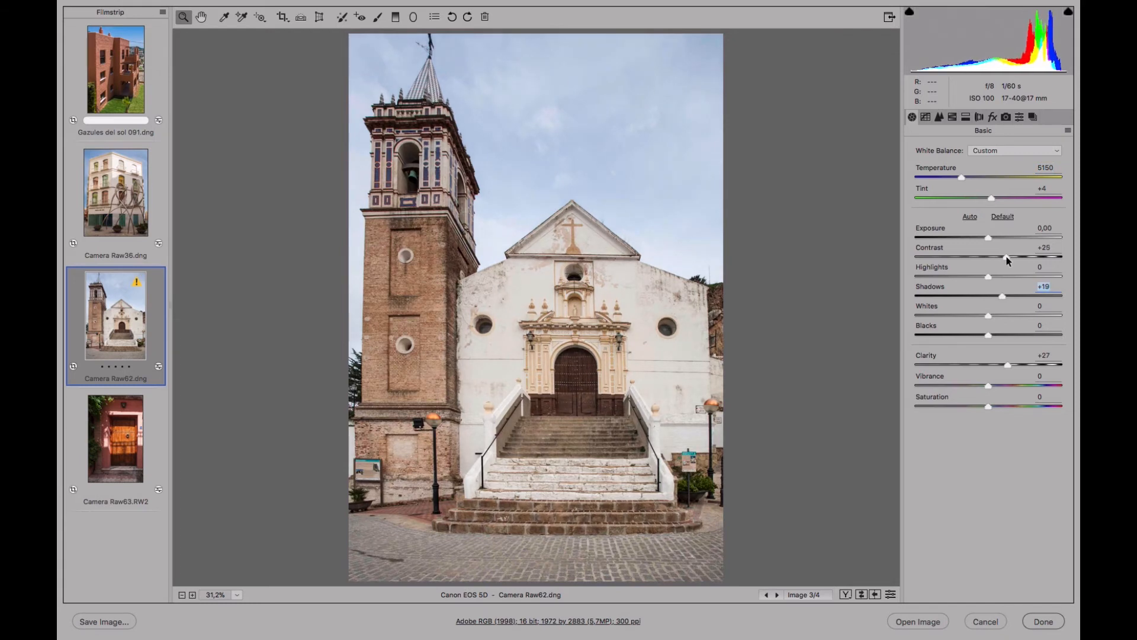
pyautogui.click(1008, 276)
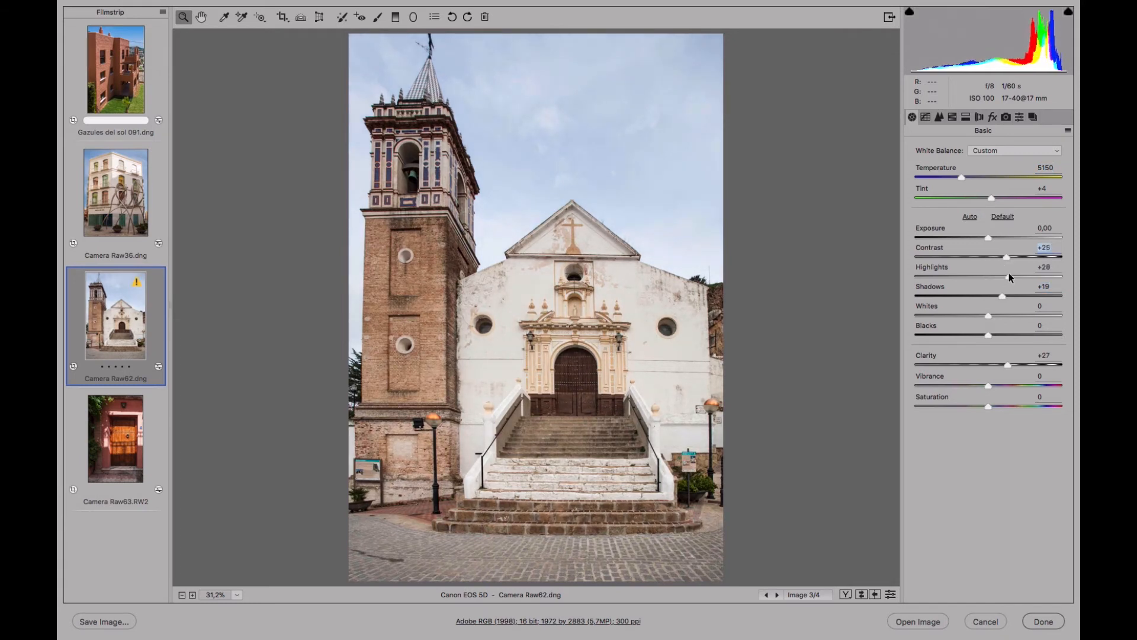
pyautogui.click(973, 335)
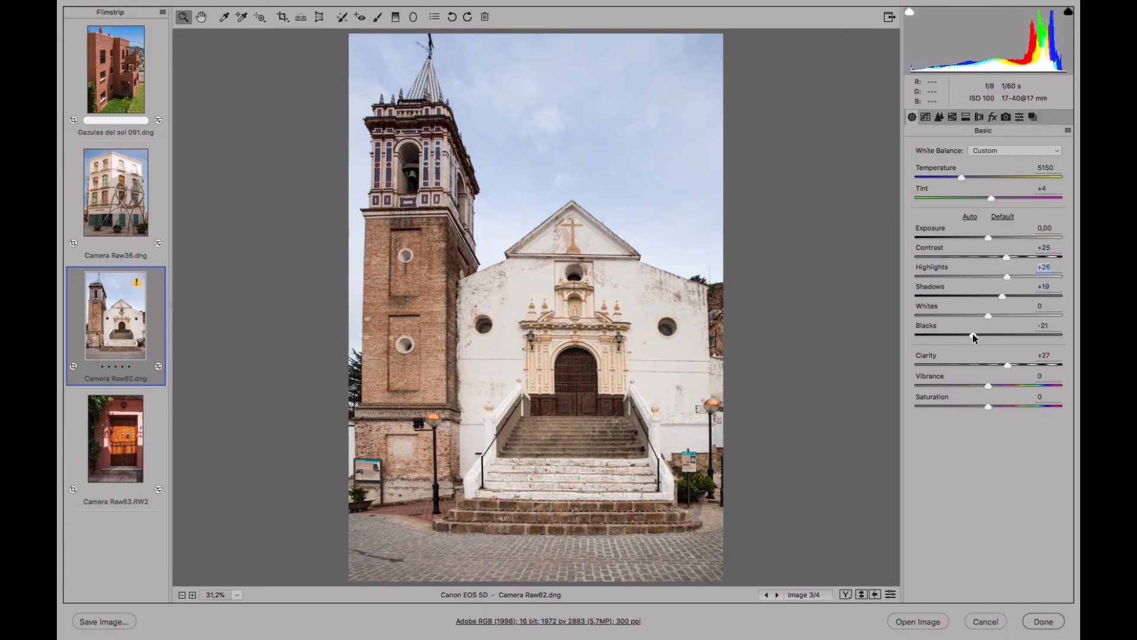
# Apply the Medium Contrast point tone curve to the church photo.
pyautogui.click(926, 115)
pyautogui.click(1001, 168)
pyautogui.click(971, 170)
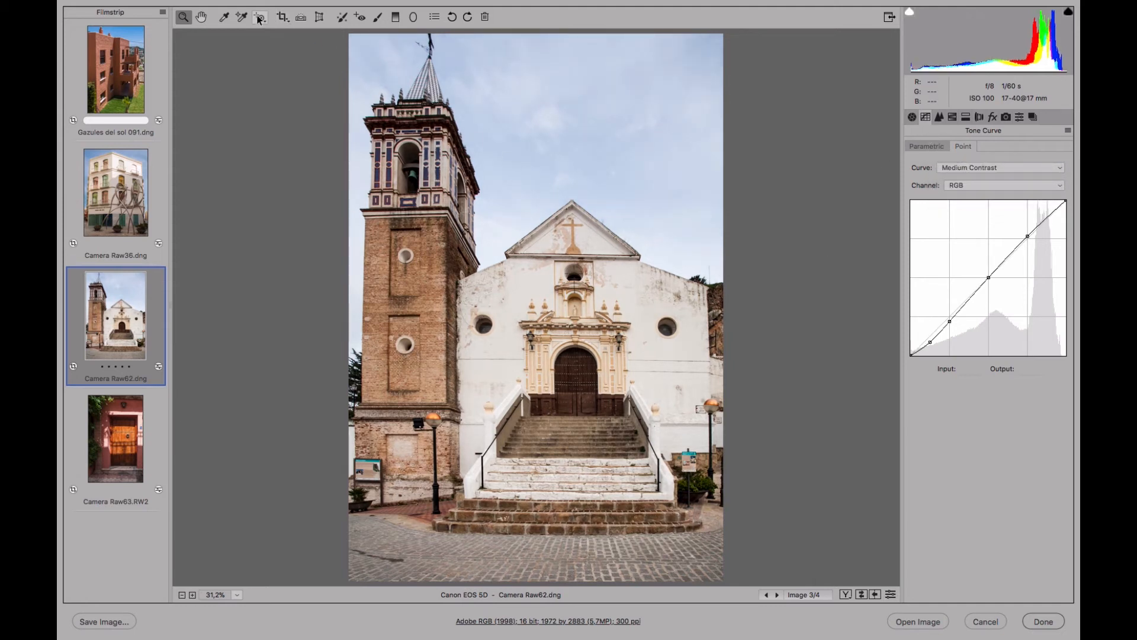
# Intensify the sky with the Targeted Adjustment tool, raising its blue saturation and lowering the Blues luminance to -33.
pyautogui.click(260, 18)
pyautogui.click(952, 117)
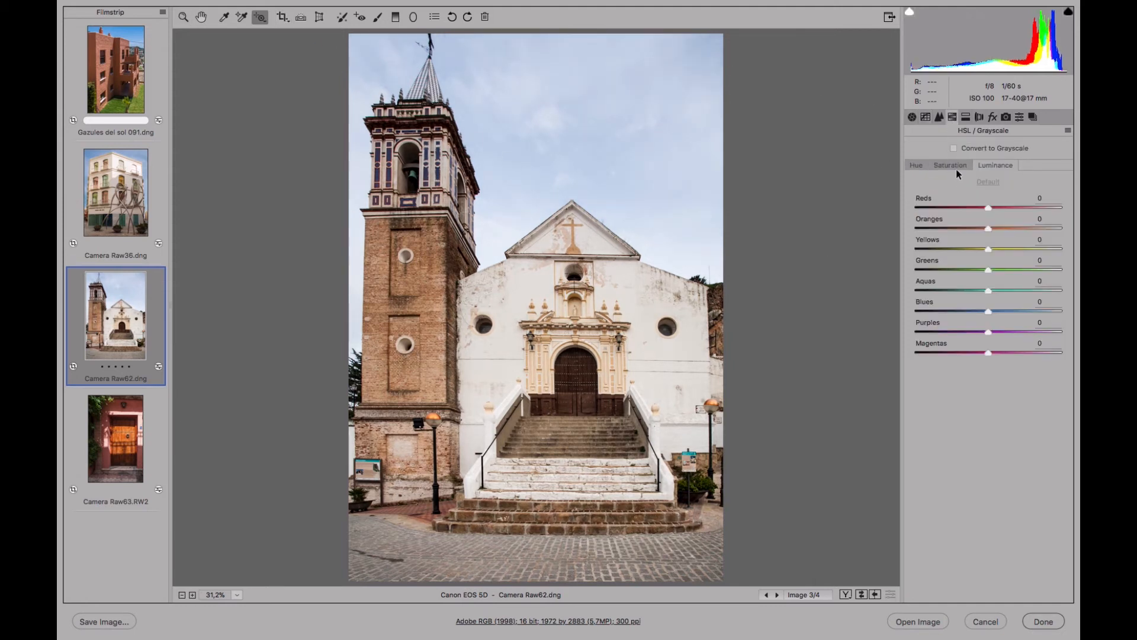
pyautogui.click(954, 166)
pyautogui.moveTo(514, 169); pyautogui.dragTo(605, 160)
pyautogui.click(997, 165)
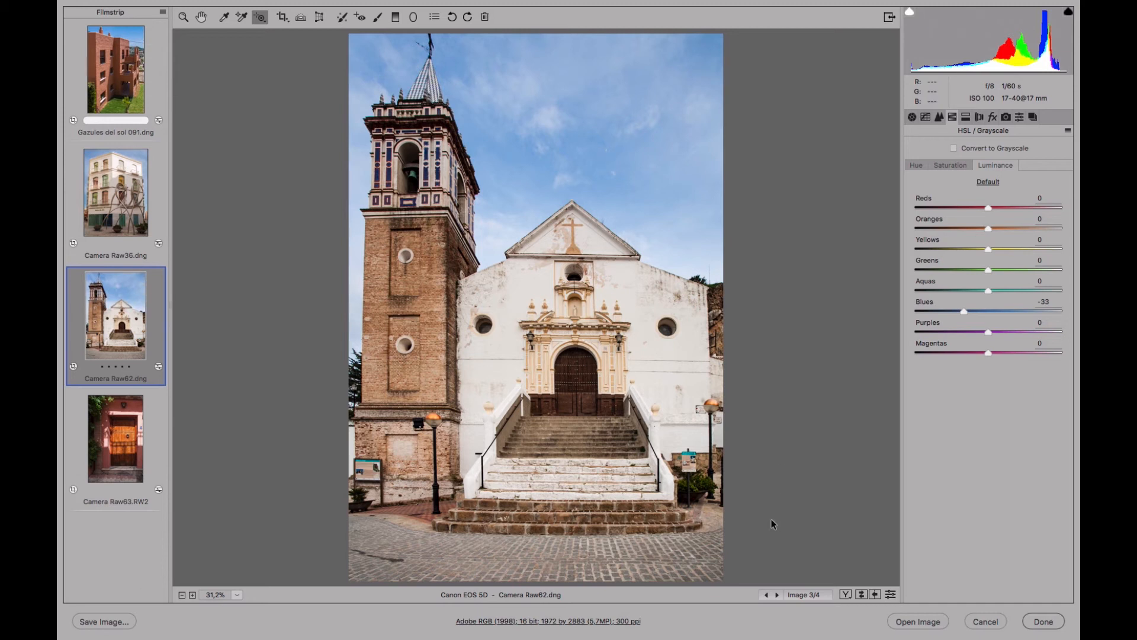
# Save the developed church photo as a snapshot named Revelada y corregida.
pyautogui.click(1034, 118)
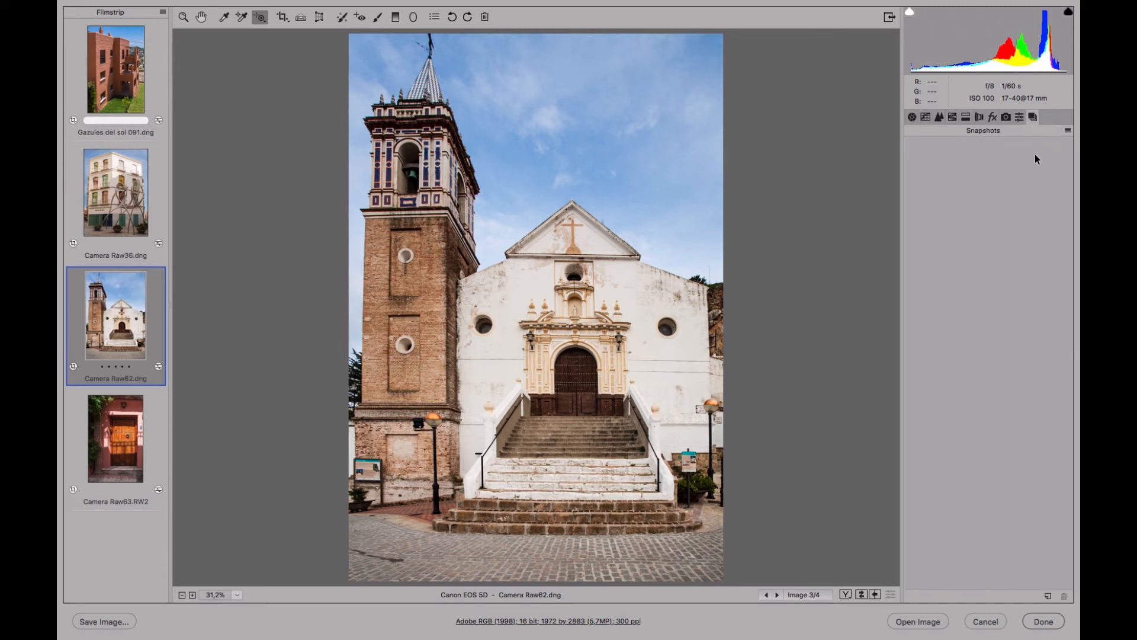
pyautogui.click(1048, 597)
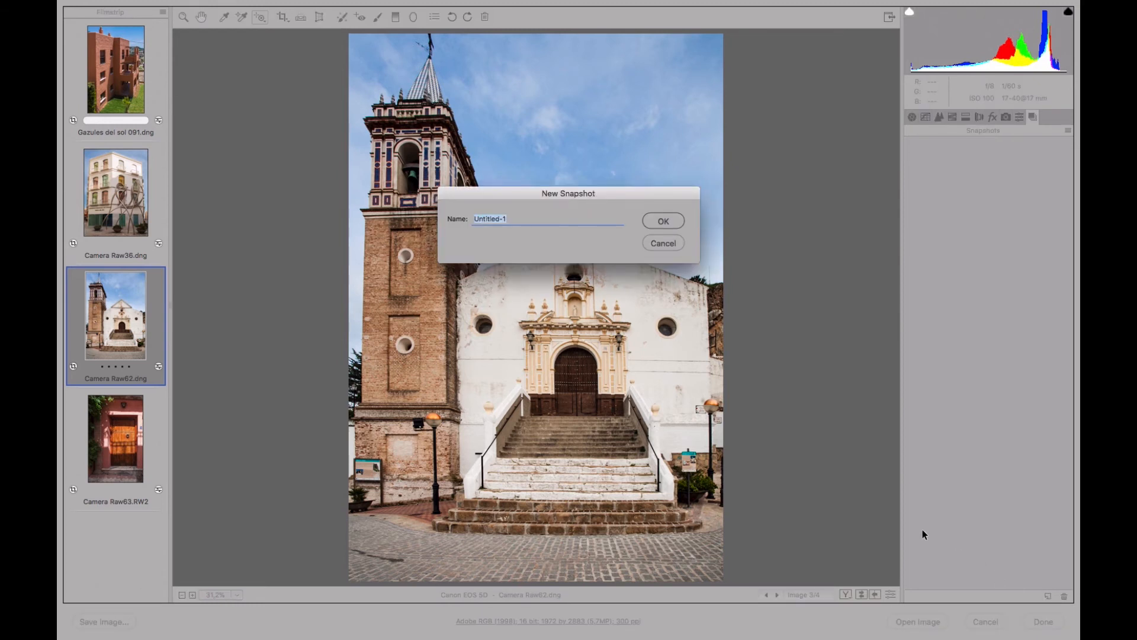
pyautogui.write('Revelada y corregida')
pyautogui.click(665, 219)
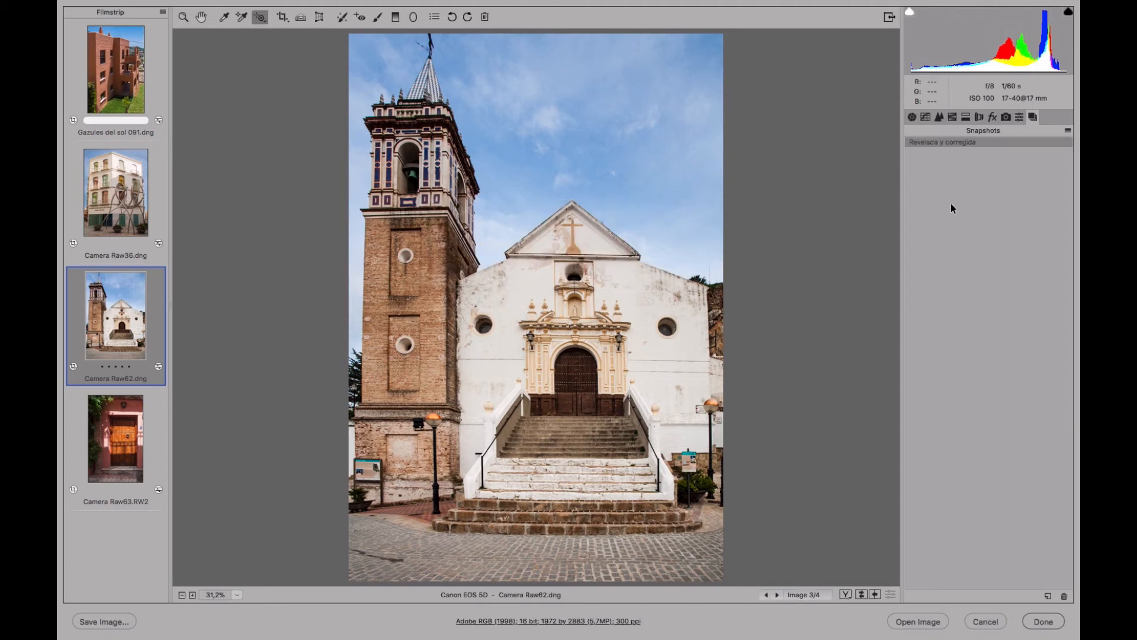
# Return the church photo to its unedited state by applying Camera Raw Defaults and removing the crop.
pyautogui.click(1068, 131)
pyautogui.click(1034, 154)
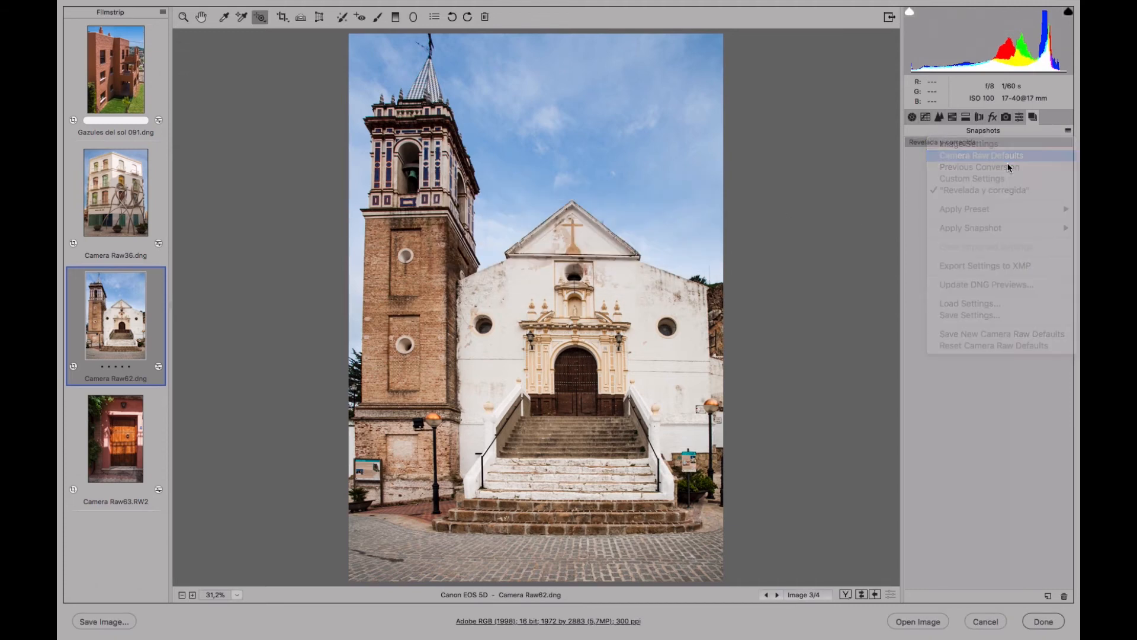
pyautogui.click(283, 16)
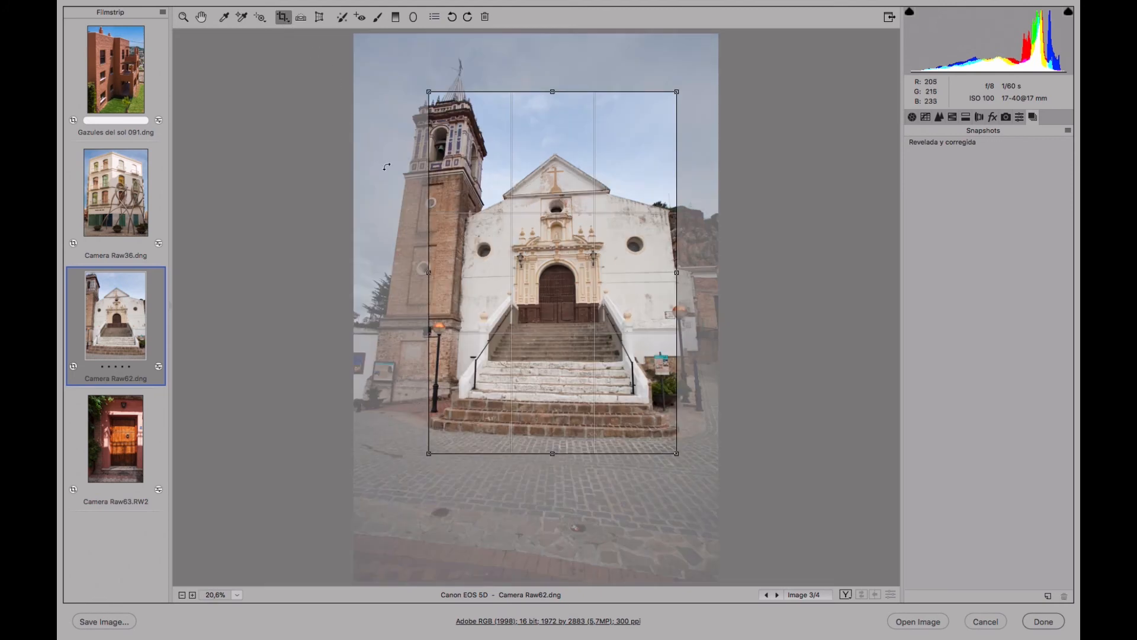
pyautogui.press('Delete')
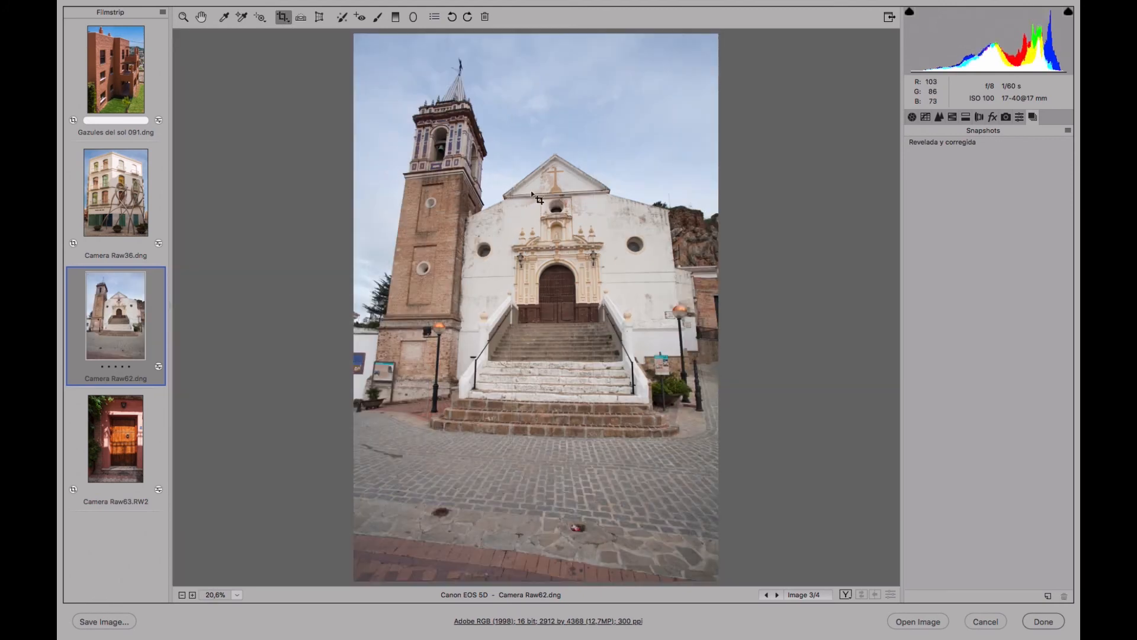
# Save the unedited state of the church photo as a snapshot named Original.
pyautogui.click(1048, 597)
pyautogui.write('Original')
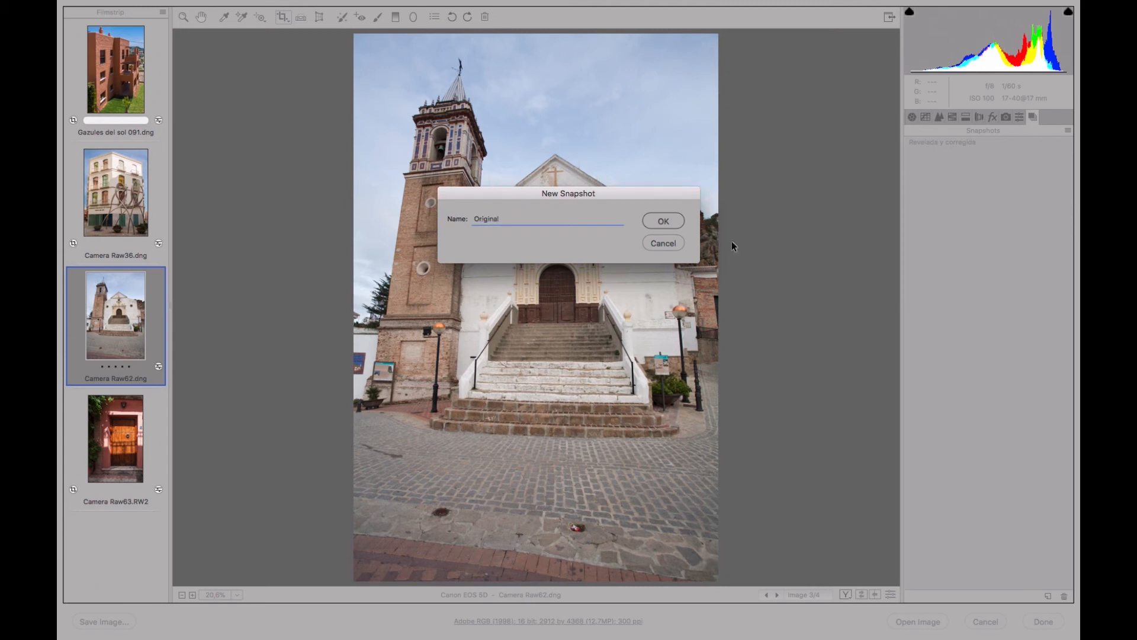
pyautogui.click(674, 221)
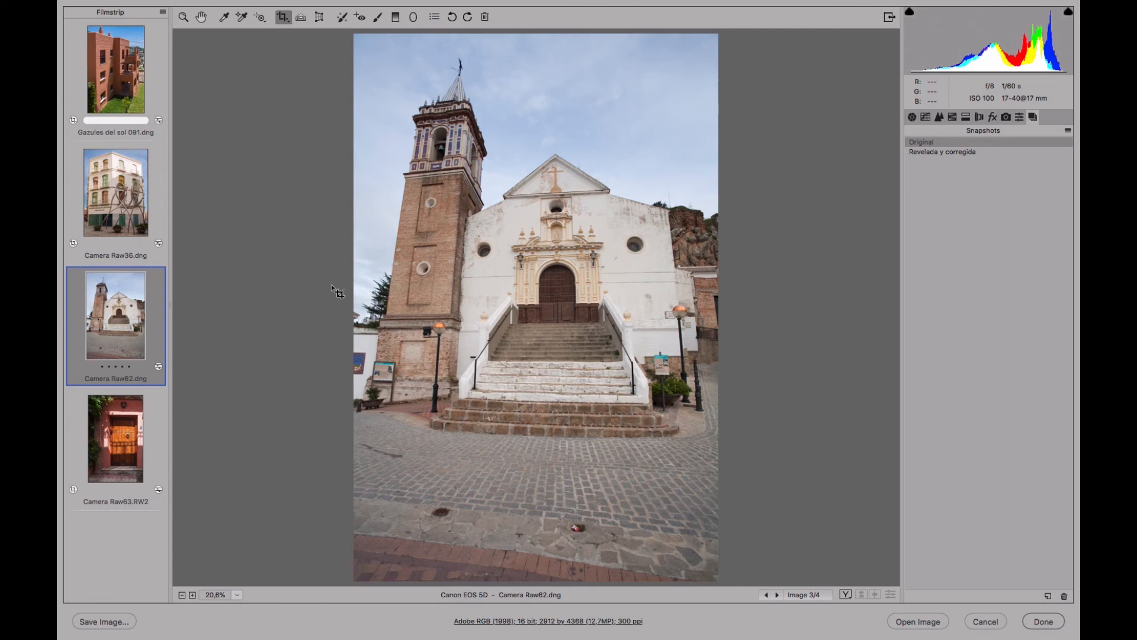
# Compare the church photo's Original and Revelada y corregida snapshots by alternating between them, and leave Revelada y corregida applied.
pyautogui.click(955, 152)
pyautogui.press('z')
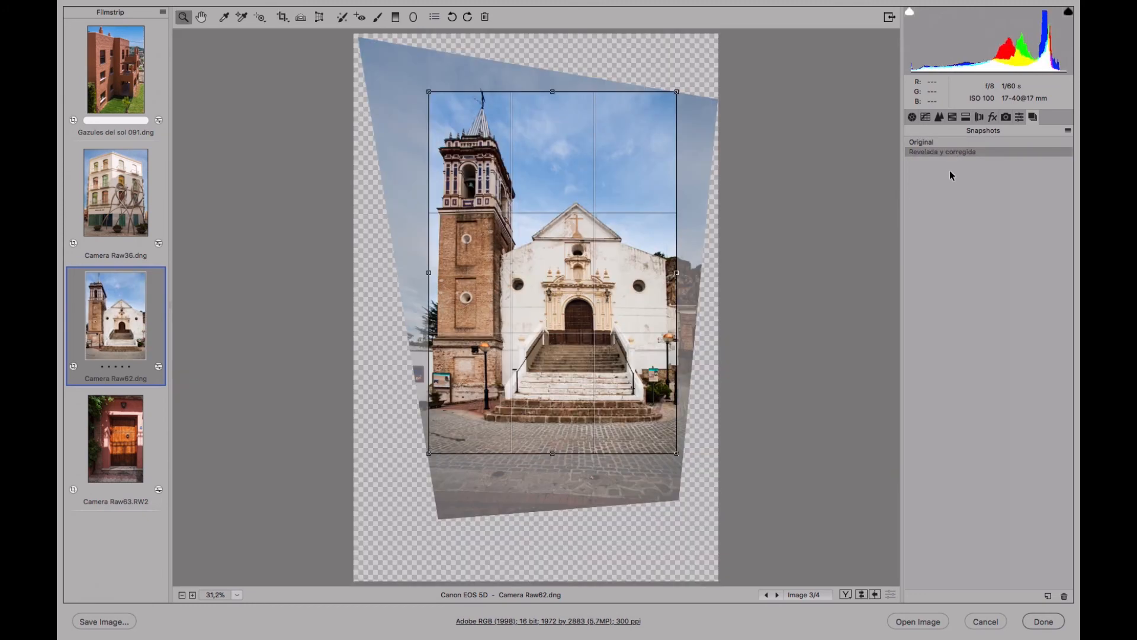
pyautogui.click(933, 141)
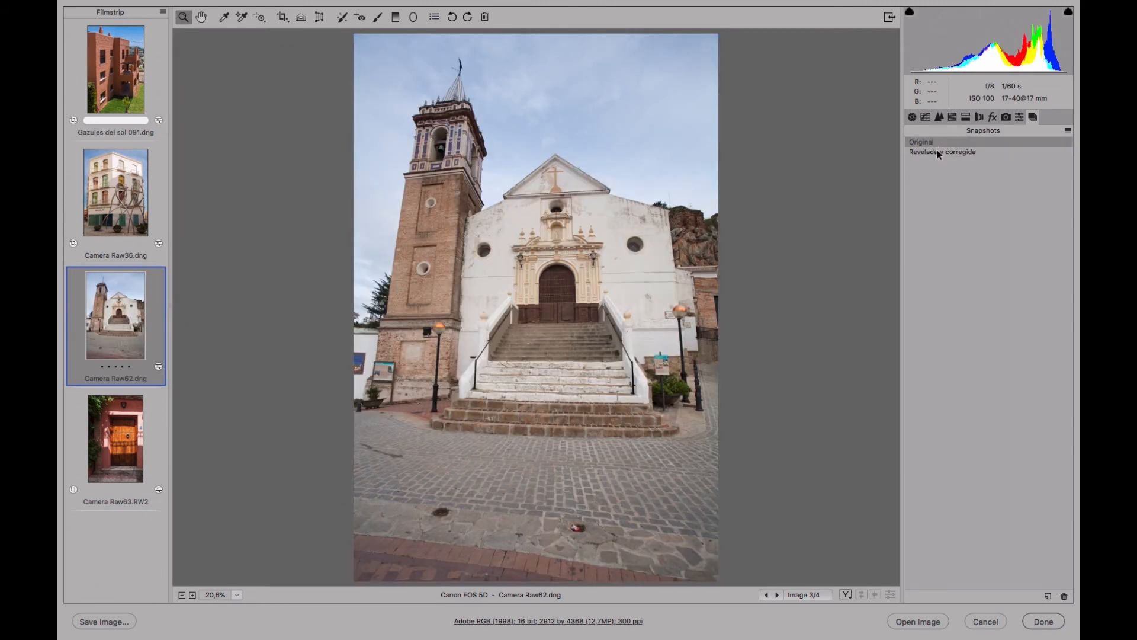
pyautogui.click(936, 150)
pyautogui.click(935, 142)
pyautogui.click(937, 153)
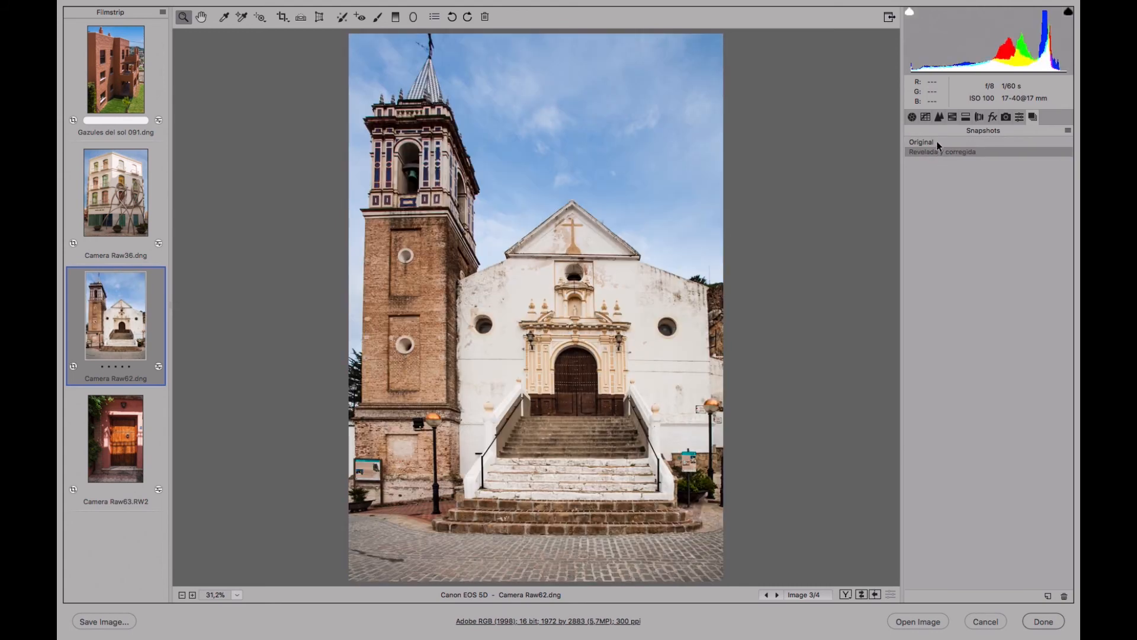
pyautogui.click(936, 141)
pyautogui.click(937, 152)
pyautogui.click(936, 141)
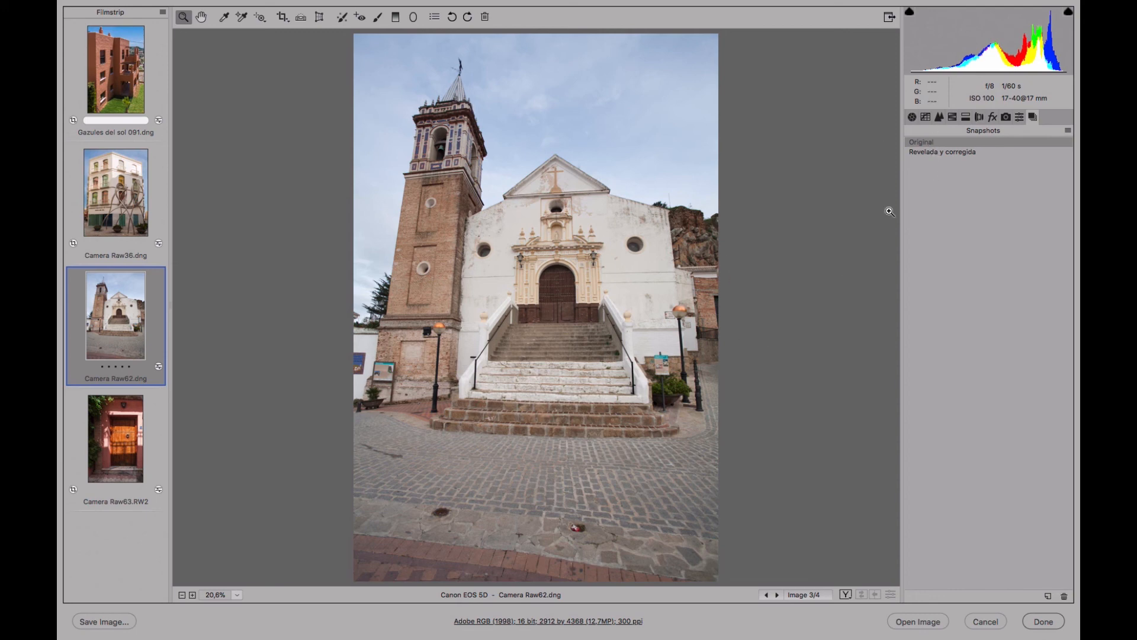
pyautogui.click(943, 155)
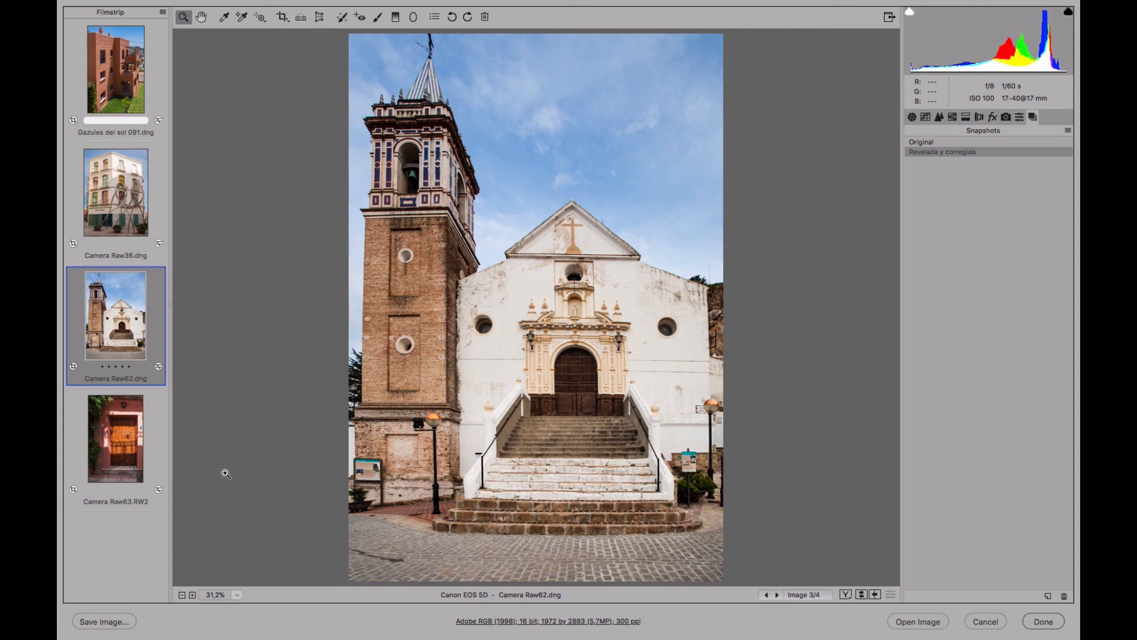
# Review the developed door, apartment building, corner building and church photos one after another, ending on the church Camera Raw62.dng.
pyautogui.click(125, 460)
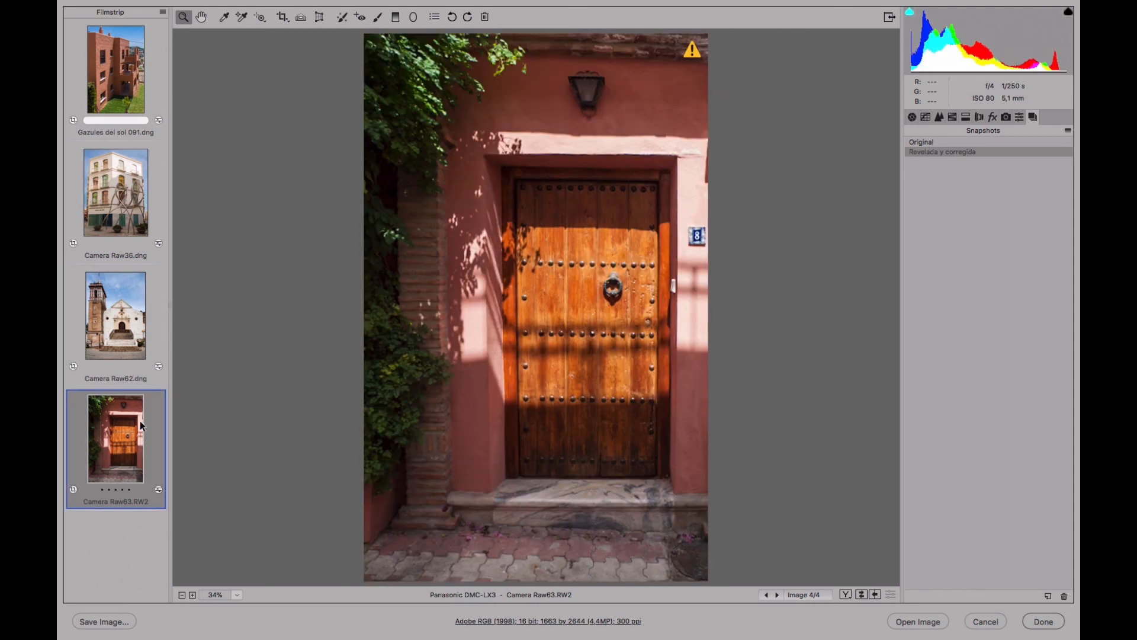
pyautogui.click(138, 333)
pyautogui.click(133, 142)
pyautogui.click(161, 73)
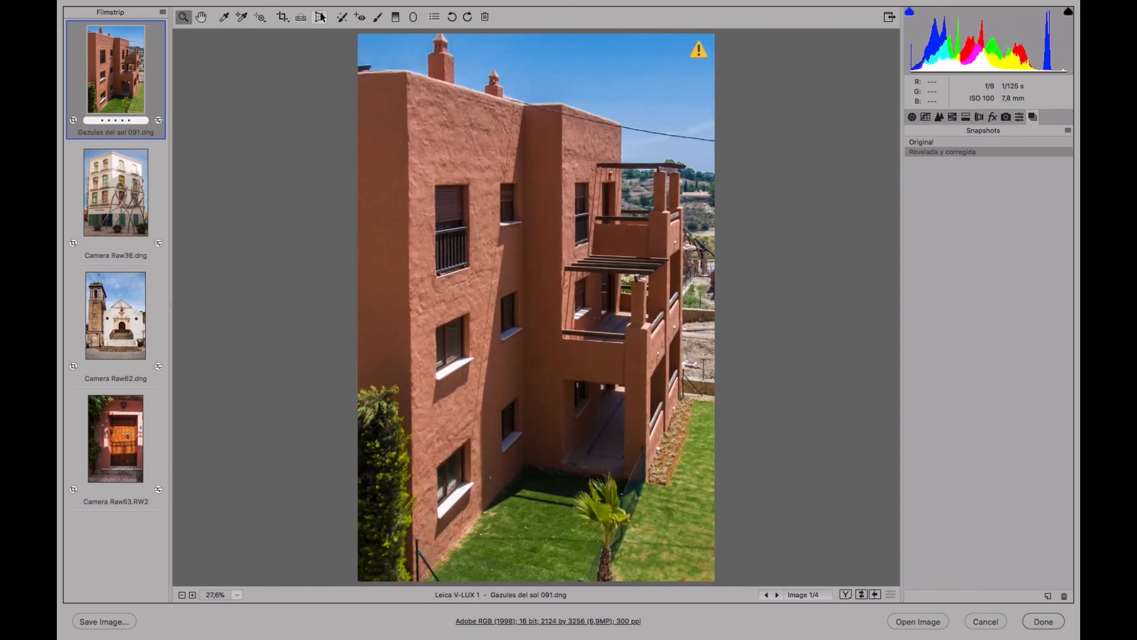
pyautogui.click(117, 204)
pyautogui.click(118, 329)
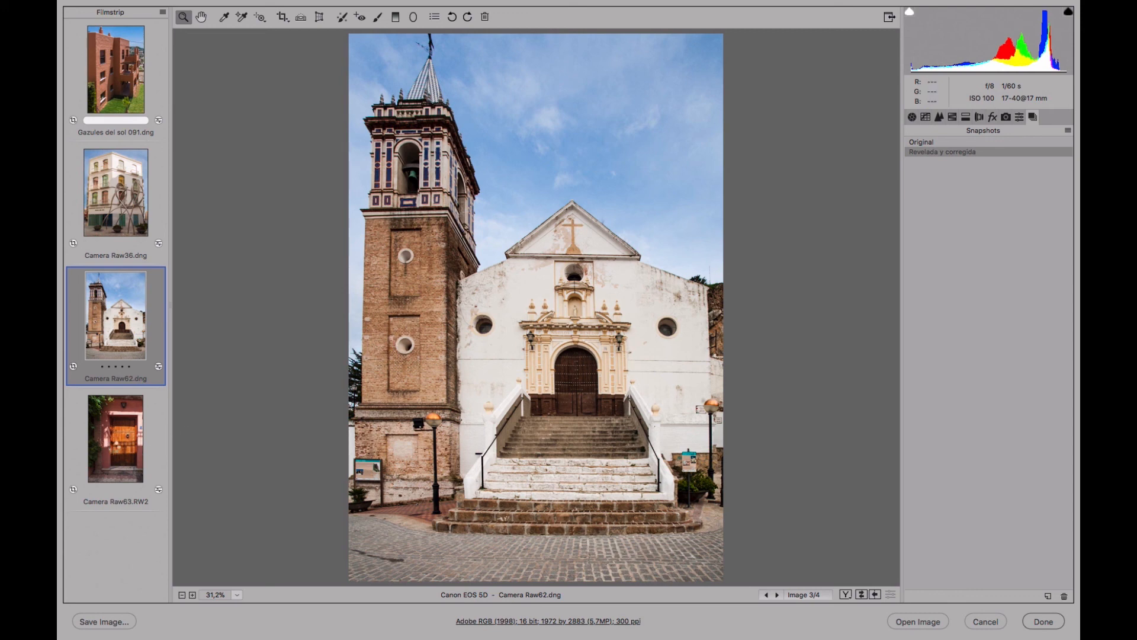
pyautogui.click(117, 438)
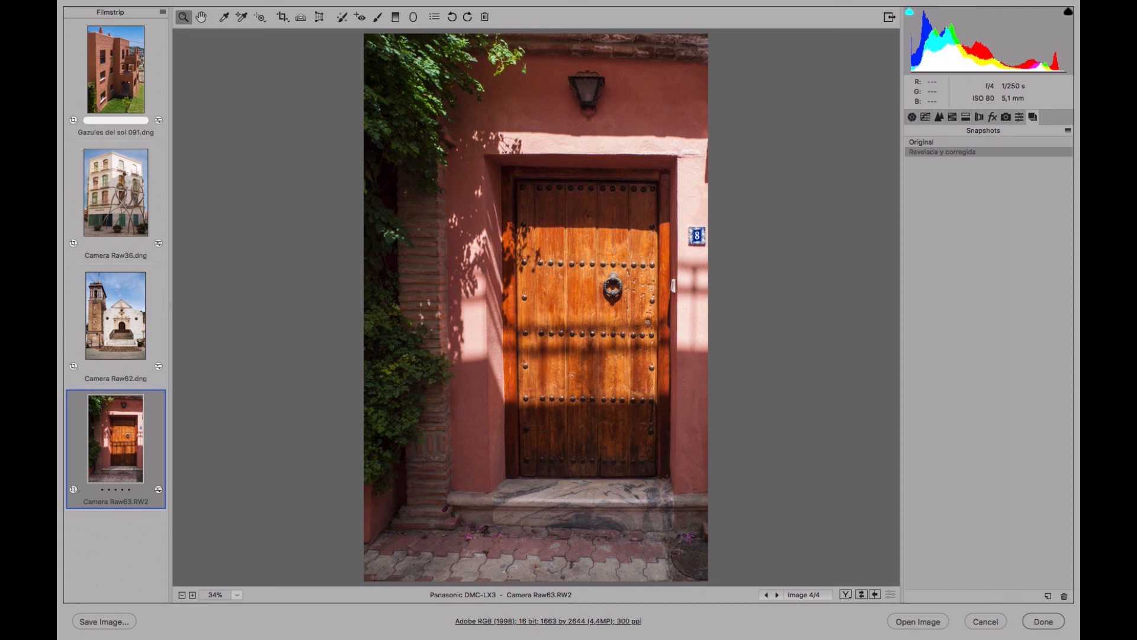
pyautogui.click(124, 173)
pyautogui.click(129, 65)
pyautogui.click(130, 201)
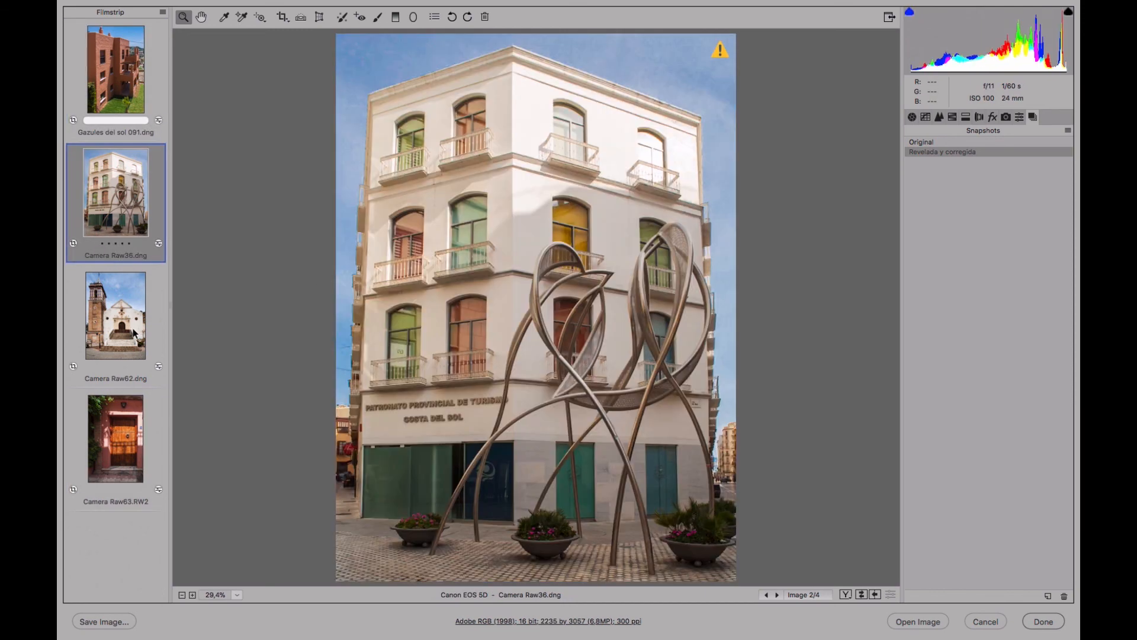
pyautogui.click(135, 333)
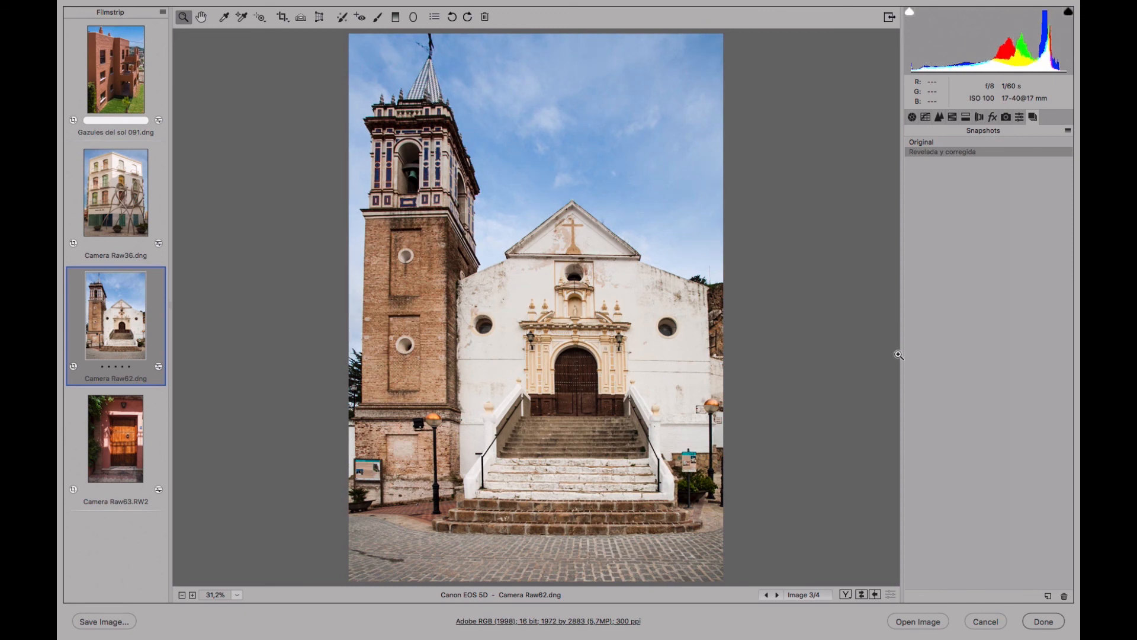